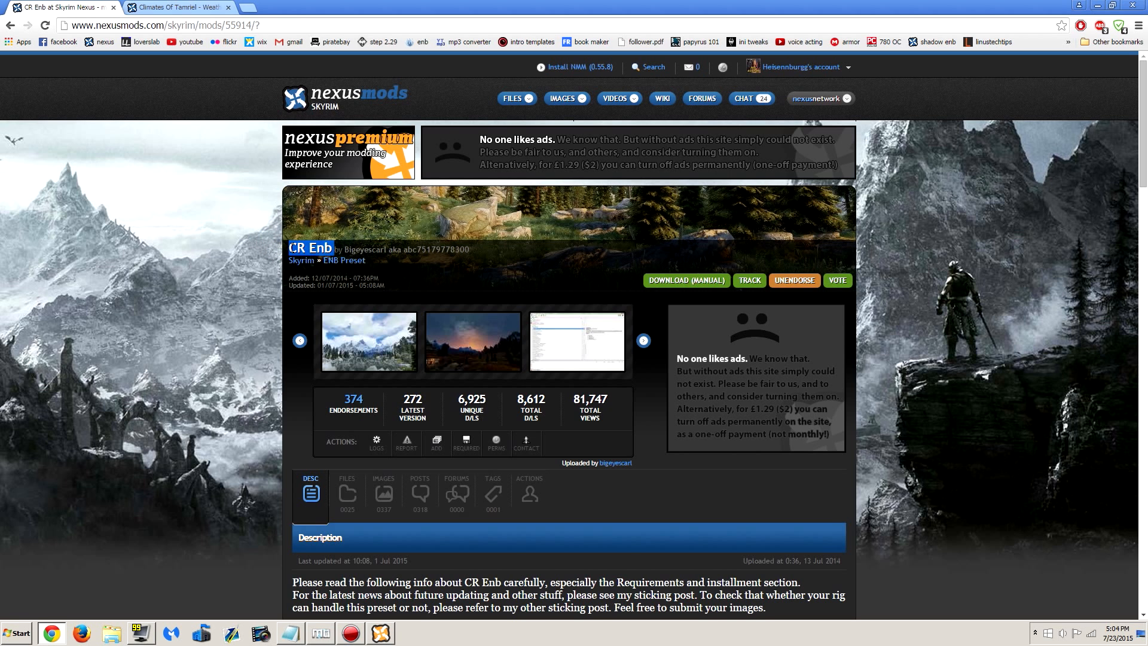
View the daytime lake and sunset preview images on the CR Enb mod page at full size
left_click(286, 239)
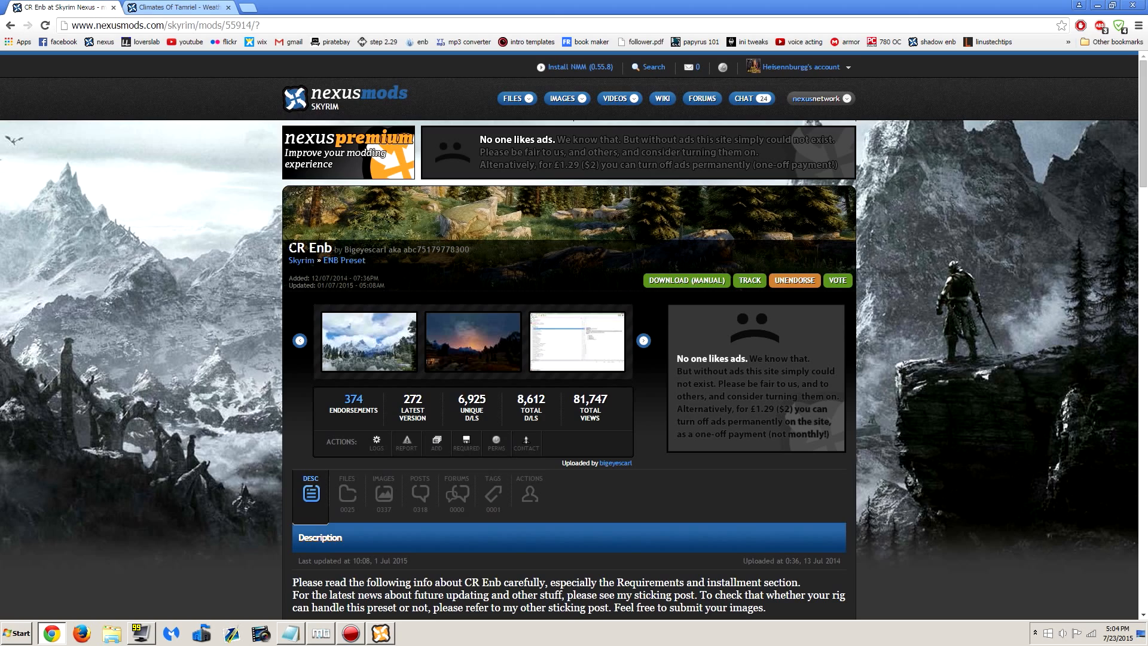
left_click(389, 337)
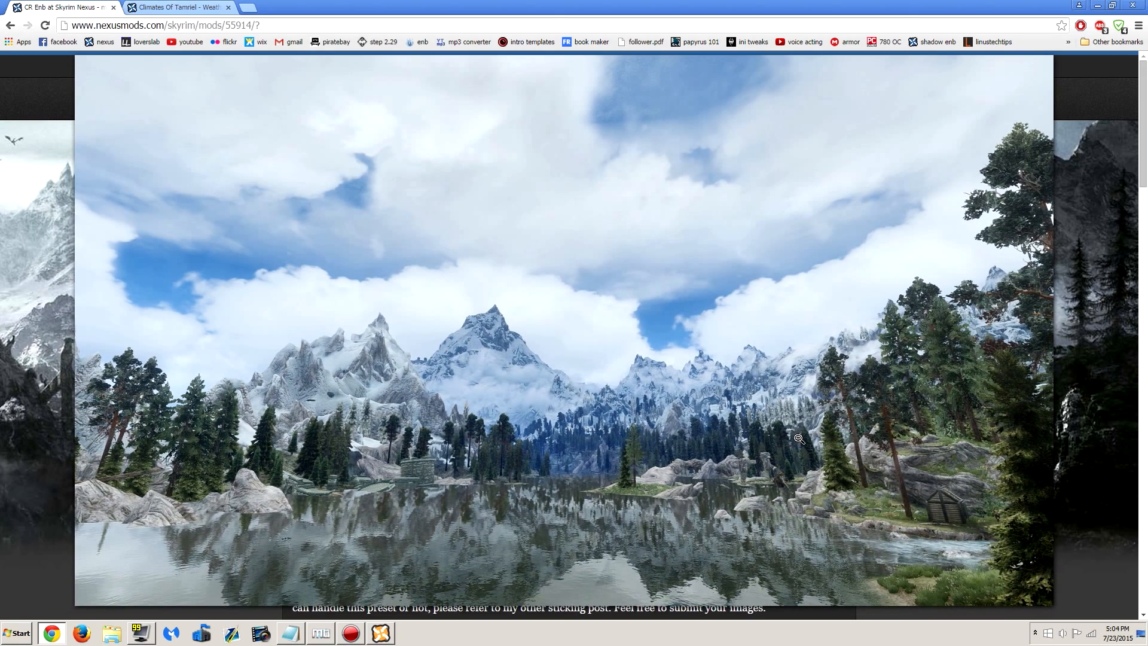
left_click(944, 396)
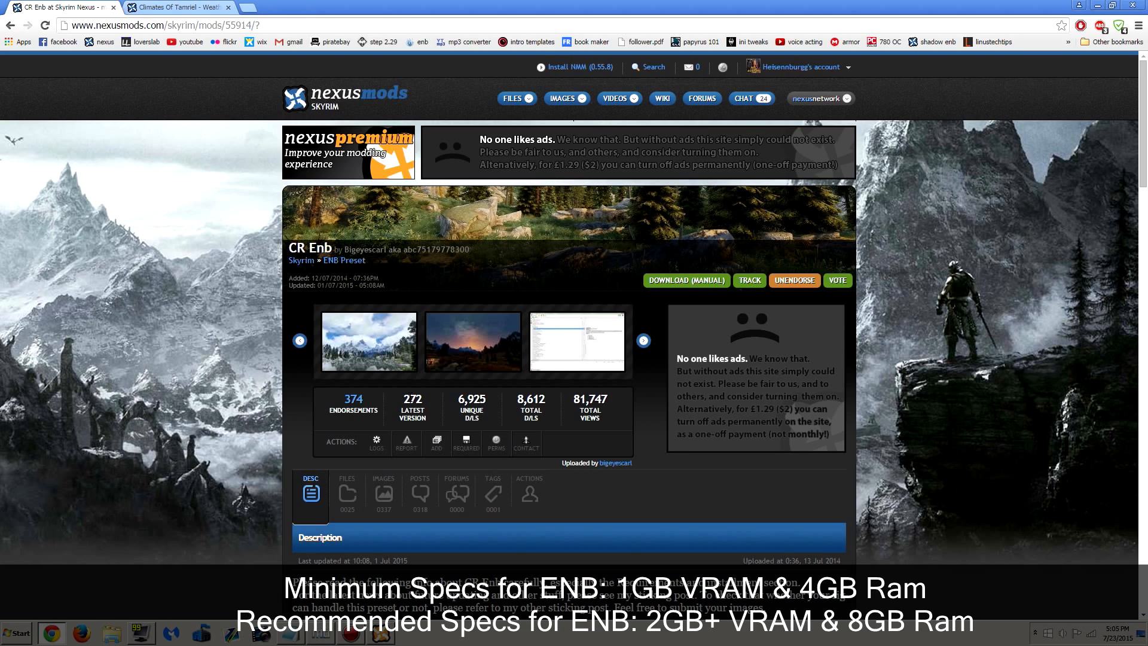
left_click(362, 346)
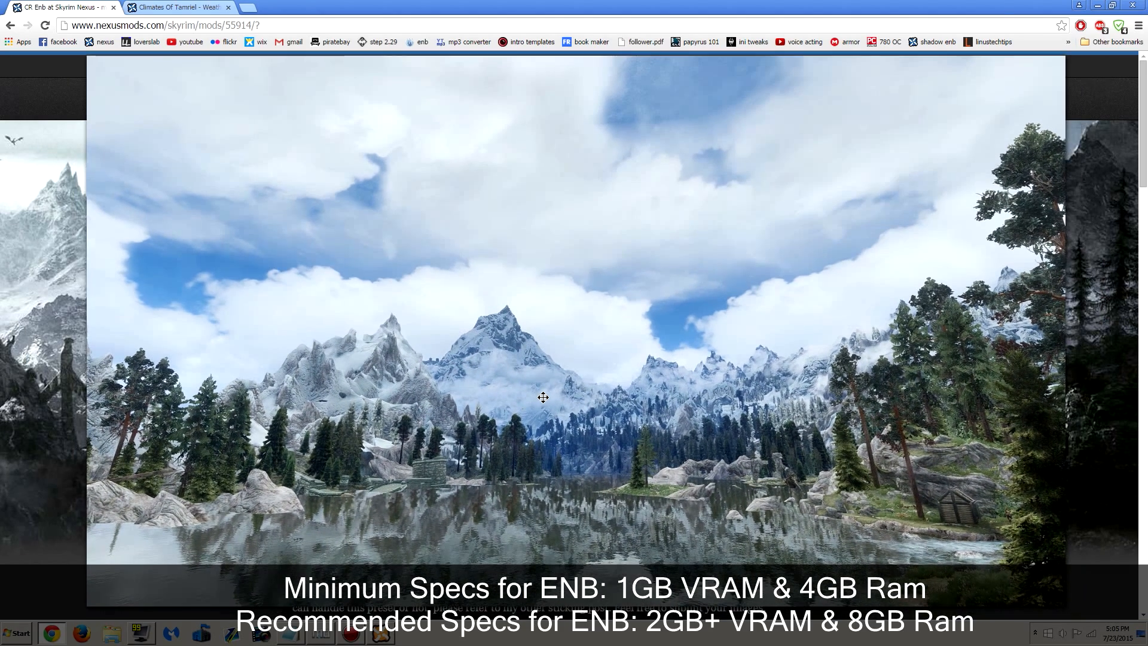
left_click(466, 408)
left_click(433, 365)
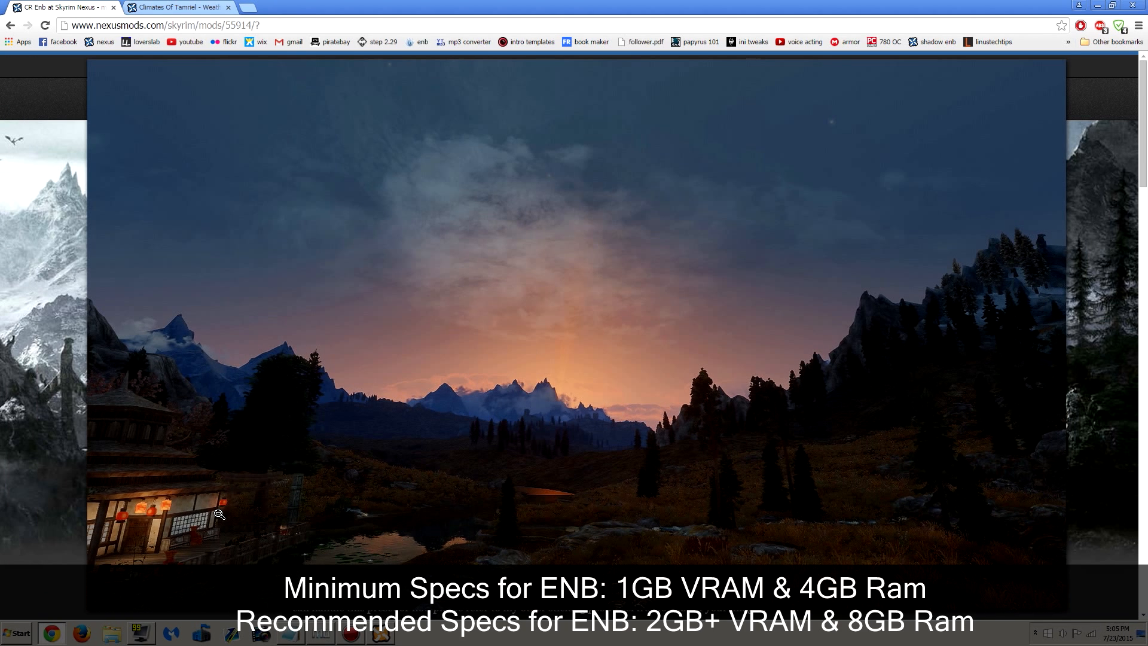
left_click(219, 513)
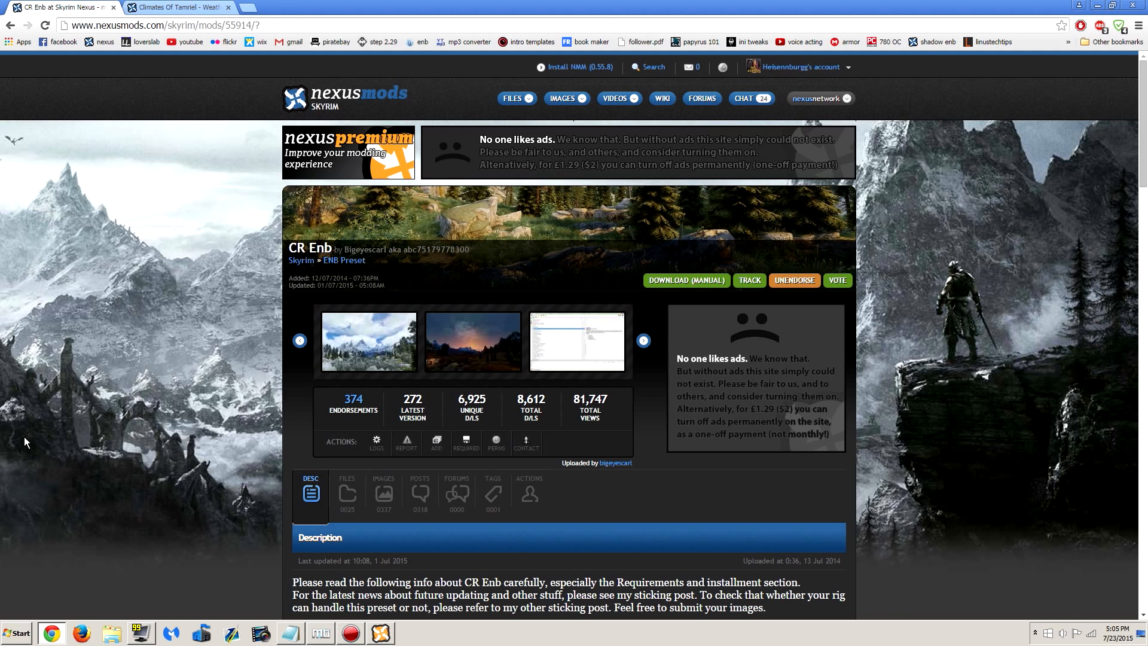
Read the Important note in the CR Enb description about incompatible fog mods and the required COT 3.1 version and expansions
scroll(174, 388, "down", 8)
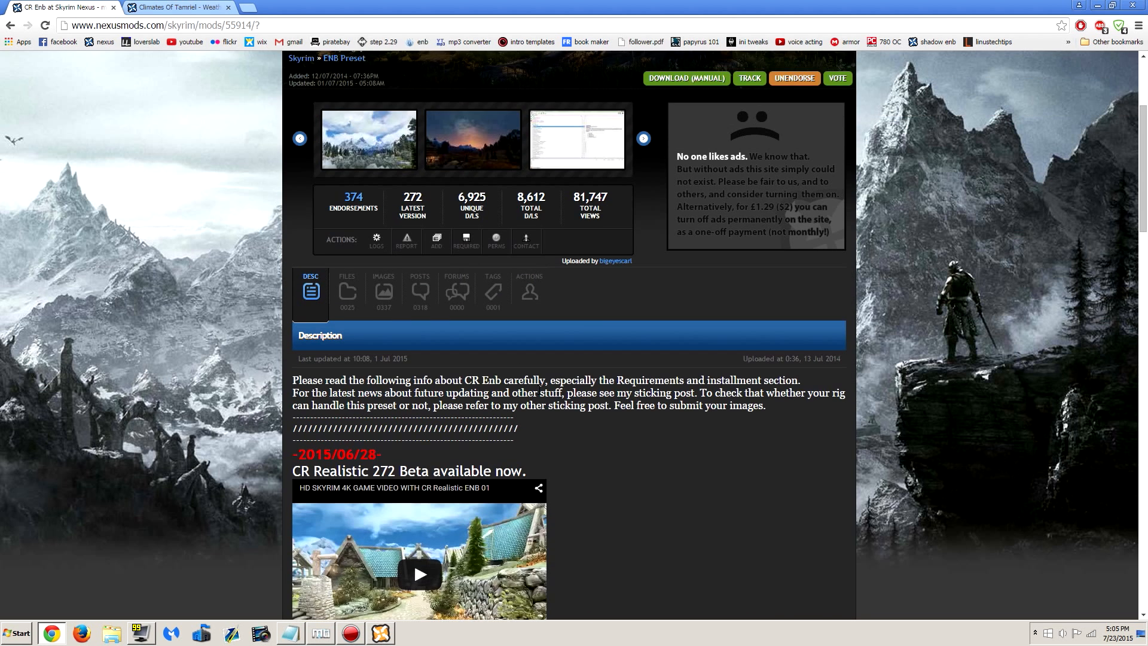
scroll(647, 392, "down", 2)
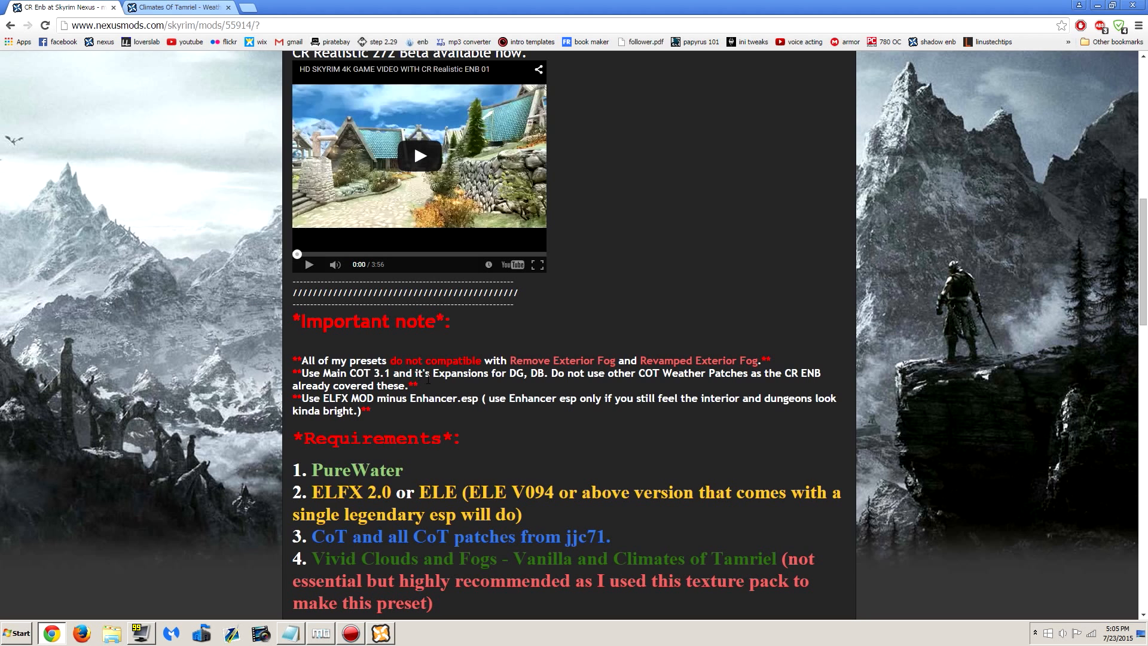
left_click_drag(510, 361, 760, 361)
left_click(597, 345)
left_click(656, 386)
left_click_drag(298, 368, 328, 385)
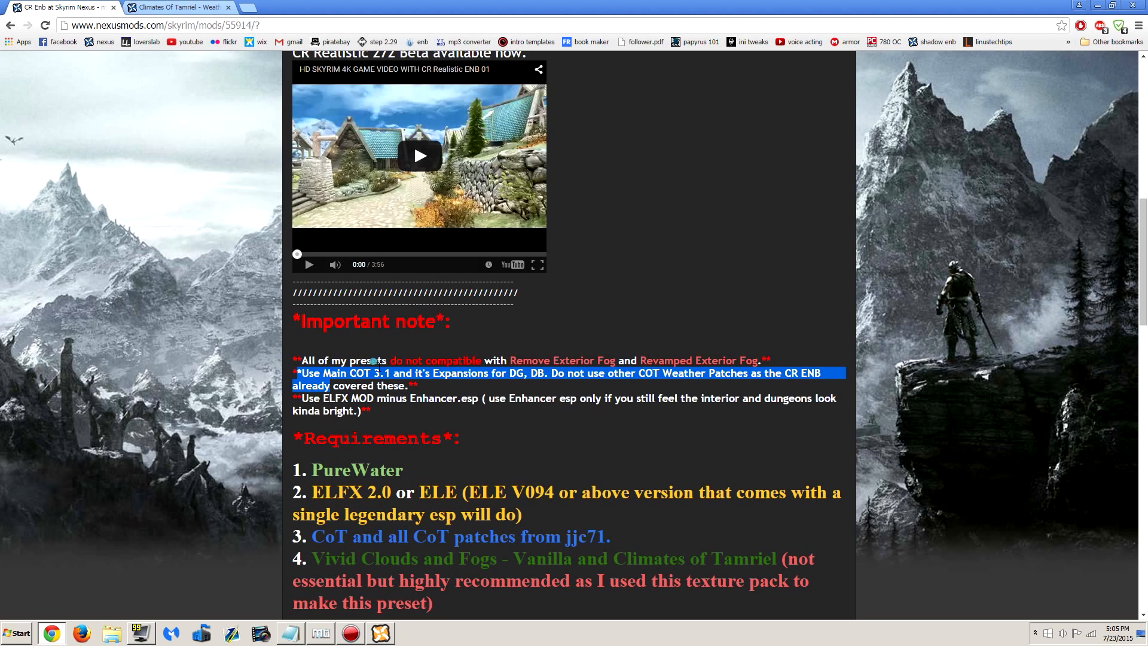
left_click(376, 372)
triple_click(377, 373)
left_click_drag(372, 372, 536, 373)
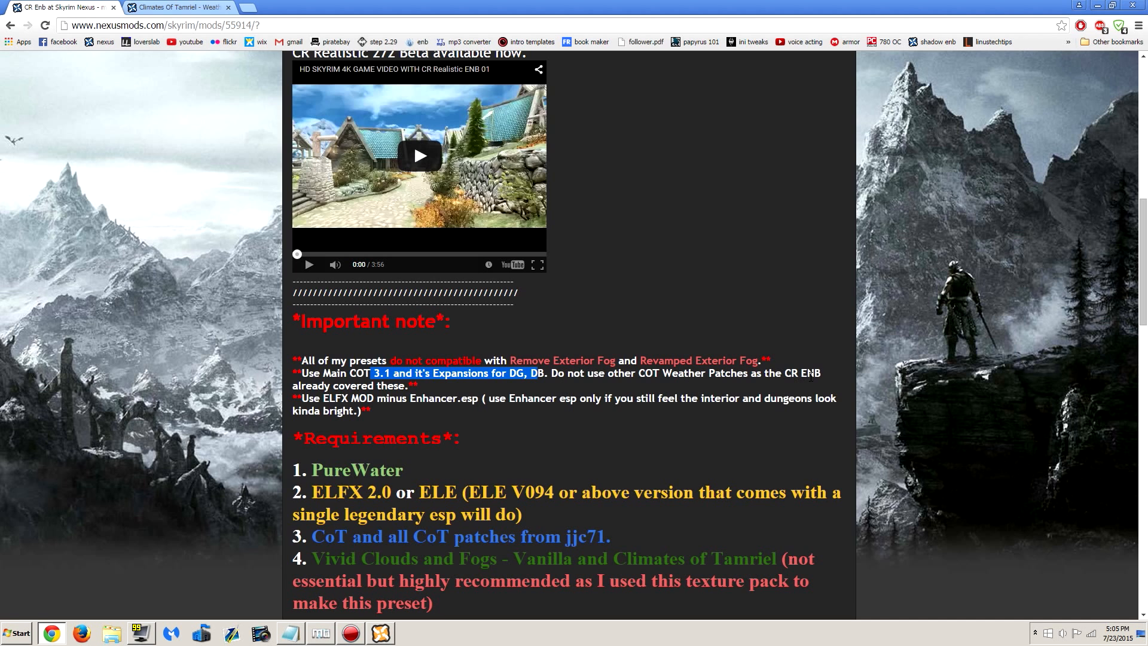
left_click(440, 393)
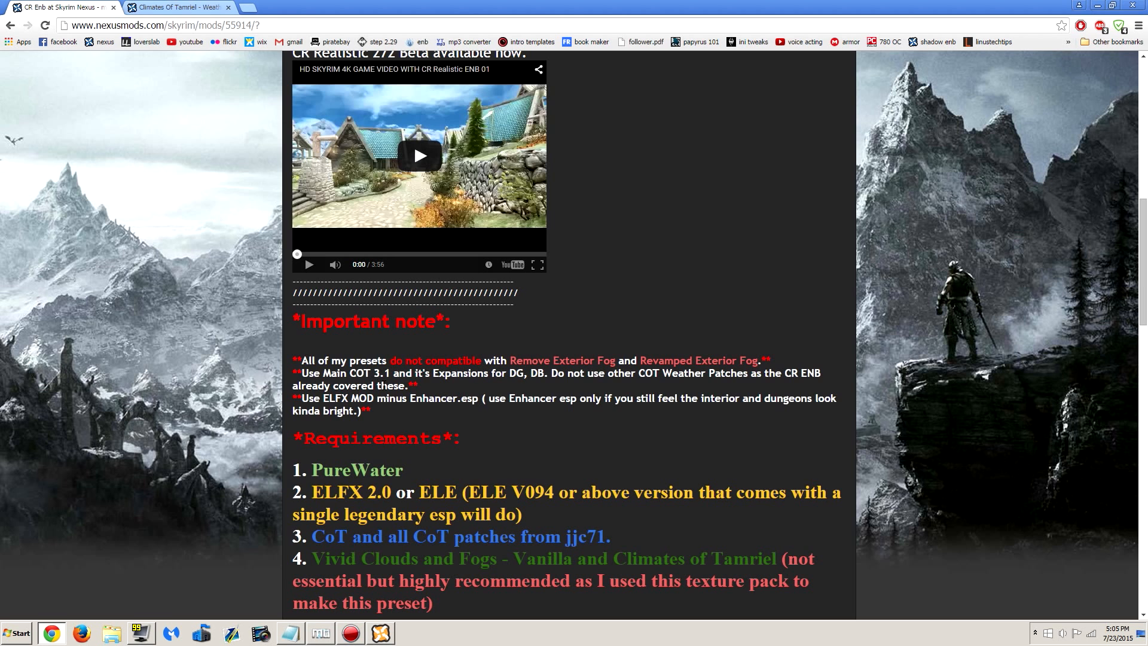
Check the main and optional files, including the Dragonborn and Dawnguard patches, on the Climates Of Tamriel mod page
left_click(179, 7)
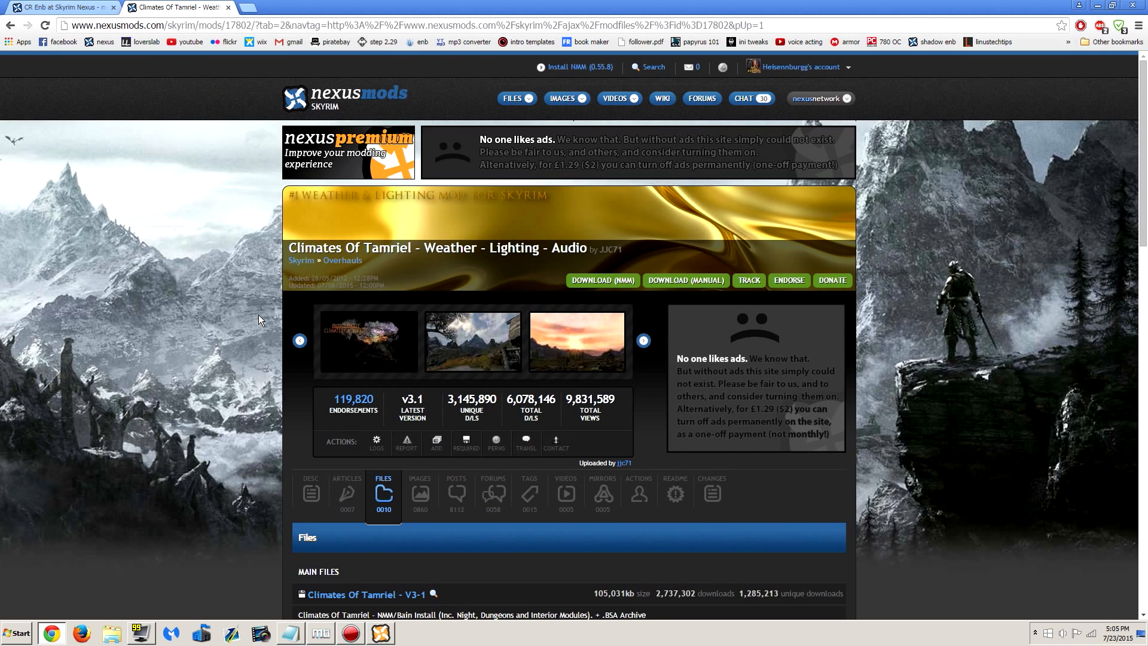
left_click_drag(284, 242, 612, 242)
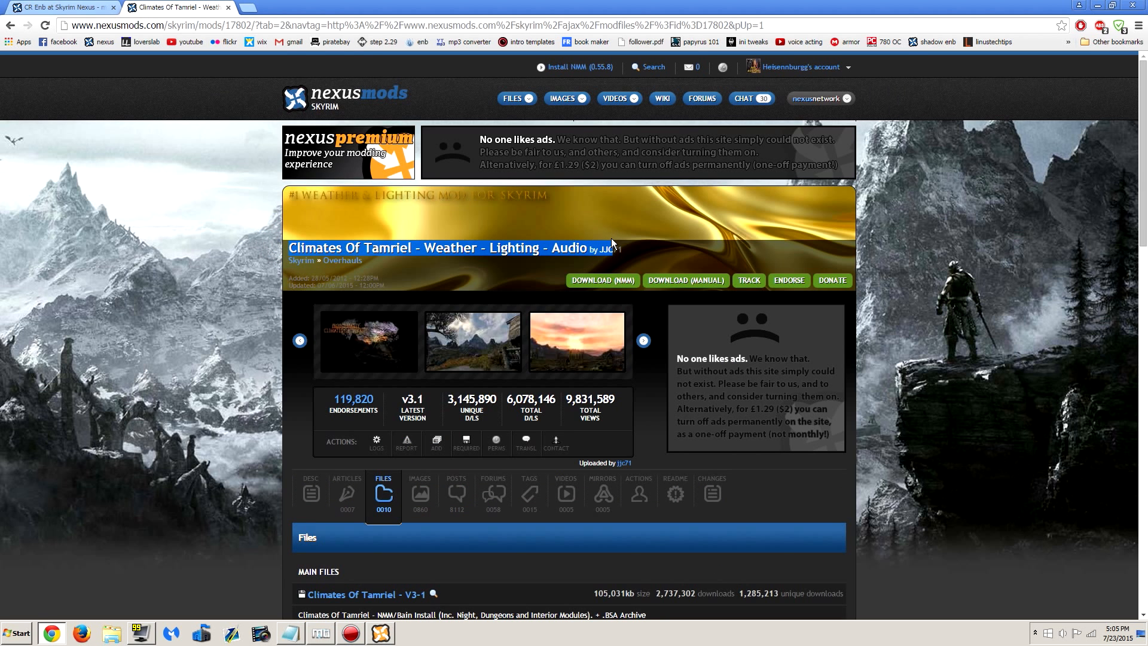
left_click(628, 250)
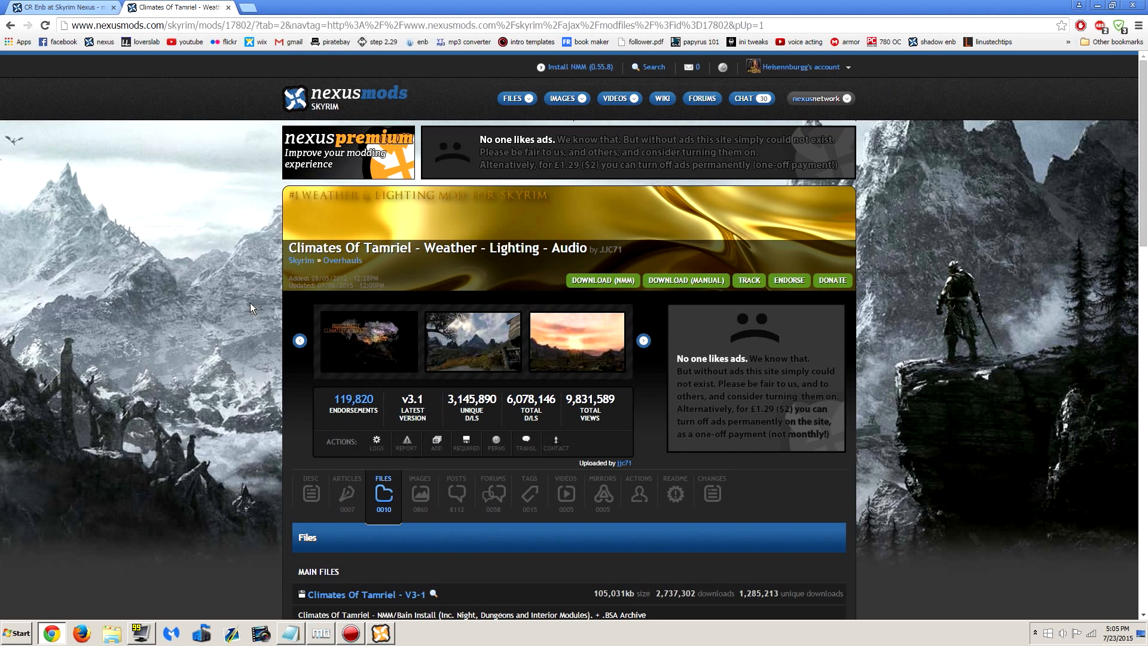
scroll(267, 402, "down", 8)
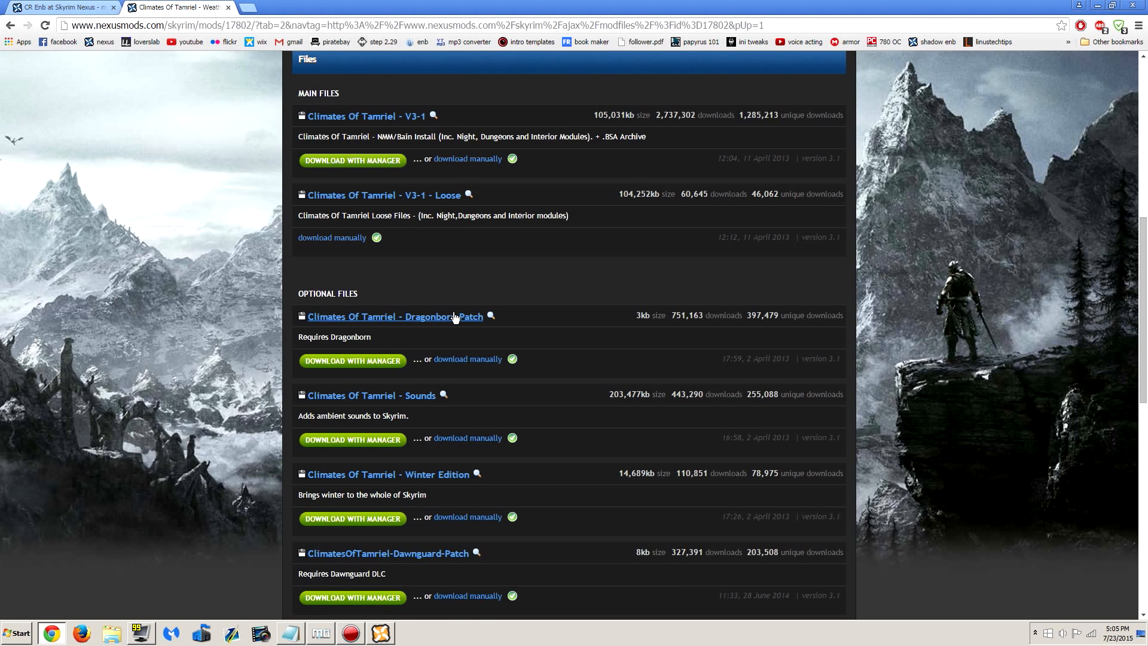
scroll(454, 318, "down", 2)
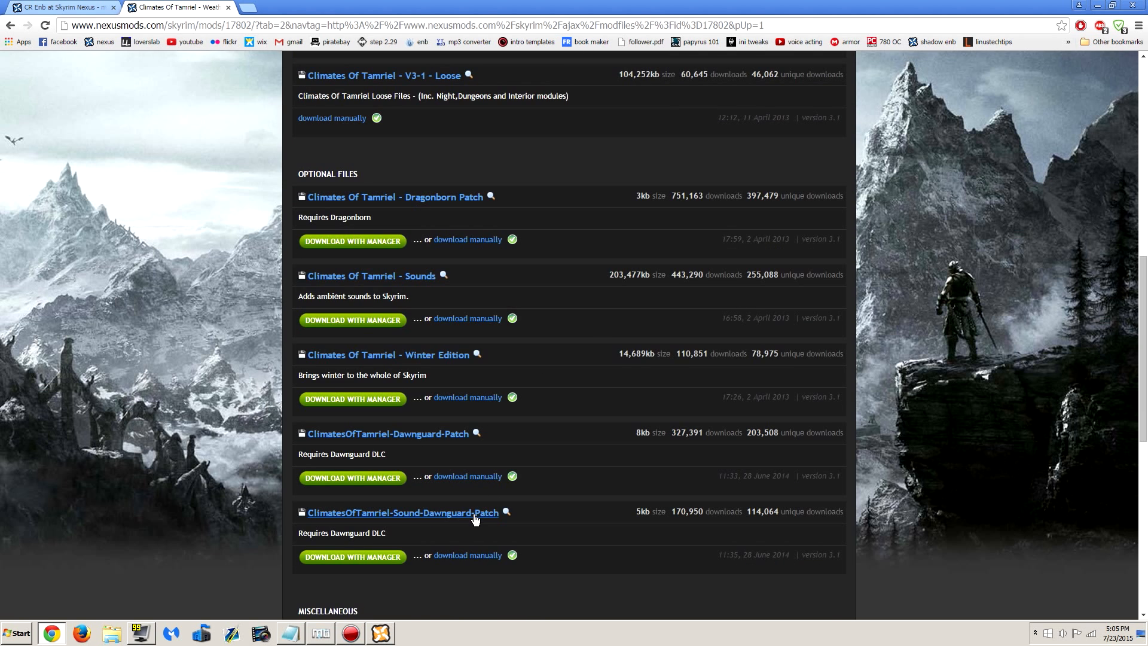
scroll(635, 531, "up", 10)
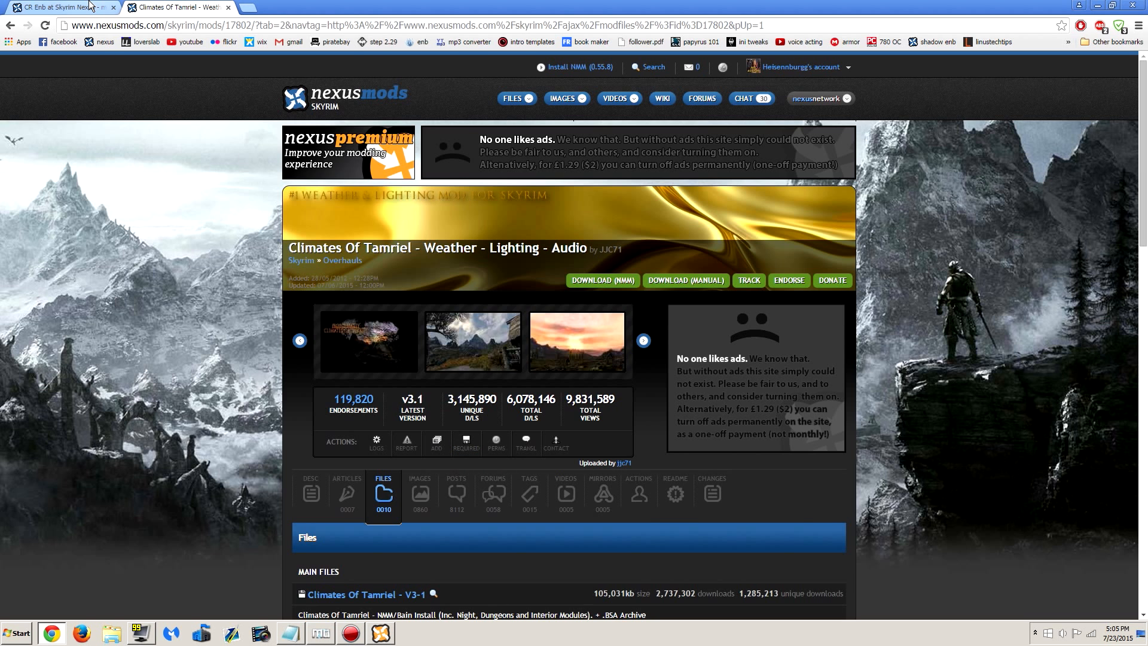
Return to the CR Enb page and read the note about using ELFX without Enhancer.esp
left_click(92, 7)
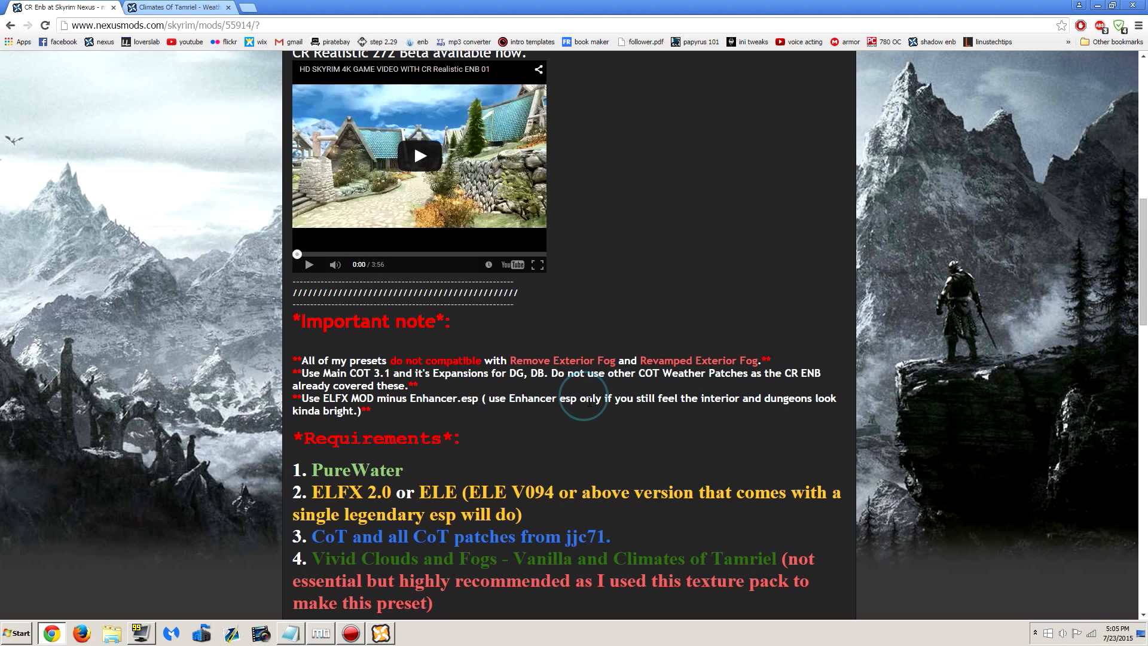
scroll(520, 381, "down", 1)
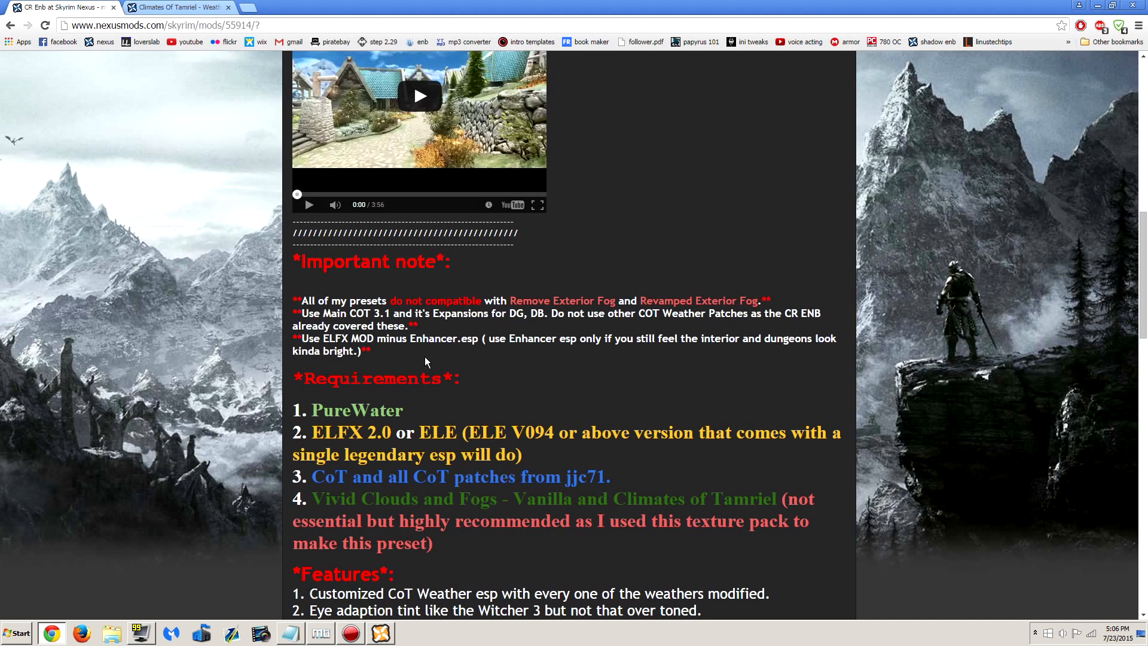
left_click_drag(387, 338, 462, 340)
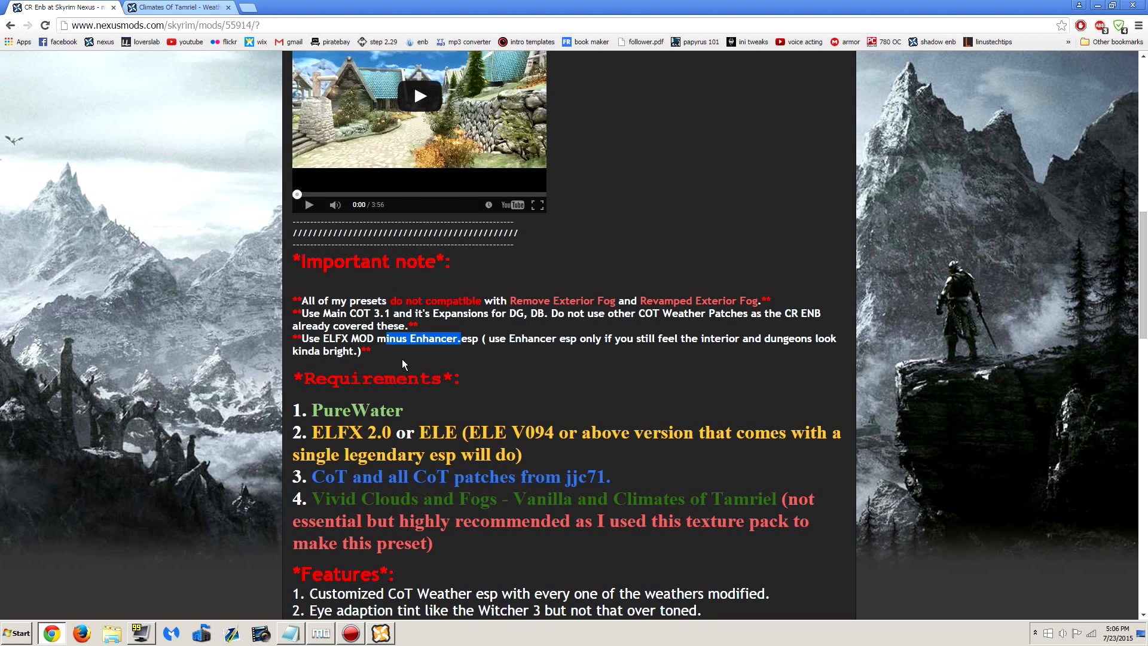
left_click(418, 389)
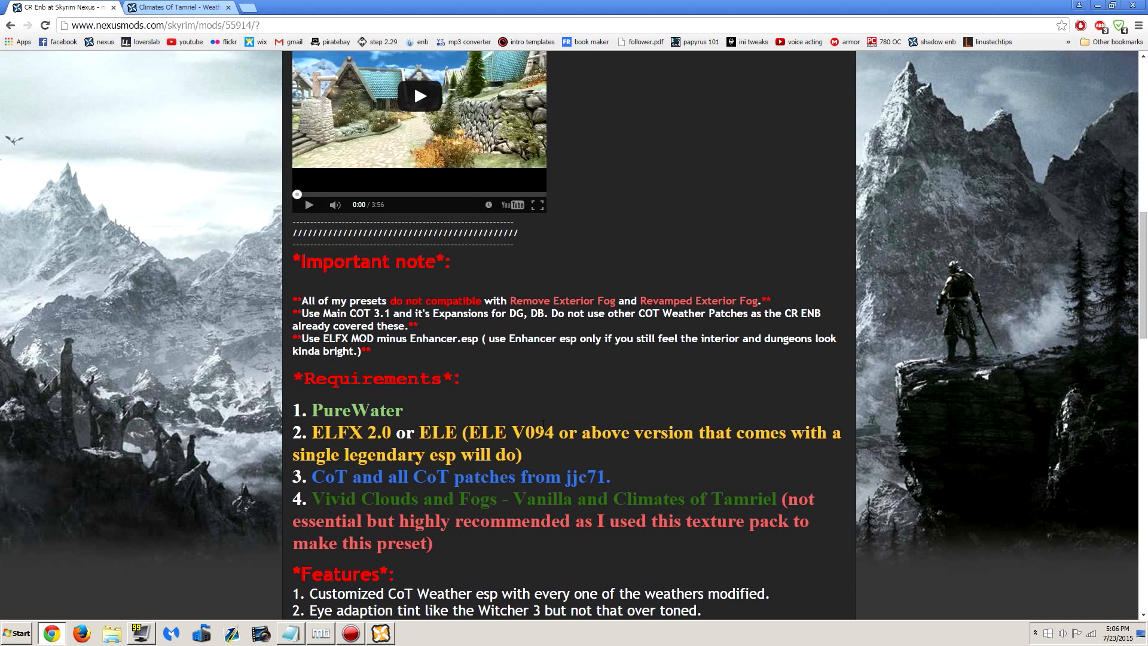
Review the first three CR Enb requirements: PureWater, ELFX 2.0 or ELE, and CoT with all its patches
scroll(350, 293, "down", 2)
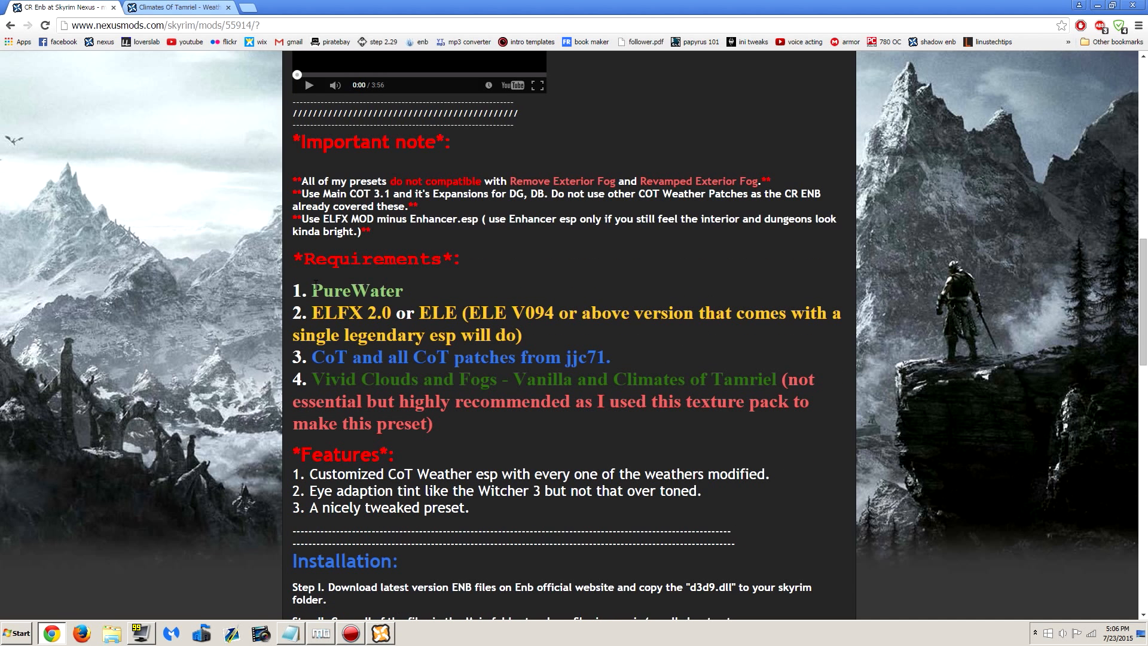
left_click_drag(310, 288, 417, 289)
left_click(313, 313)
left_click_drag(313, 357, 611, 359)
left_click(625, 345)
double_click(571, 347)
left_click(628, 354)
Look through the Climates Of Tamriel downloads again for the main file and patches that CR Enb requires
left_click(208, 7)
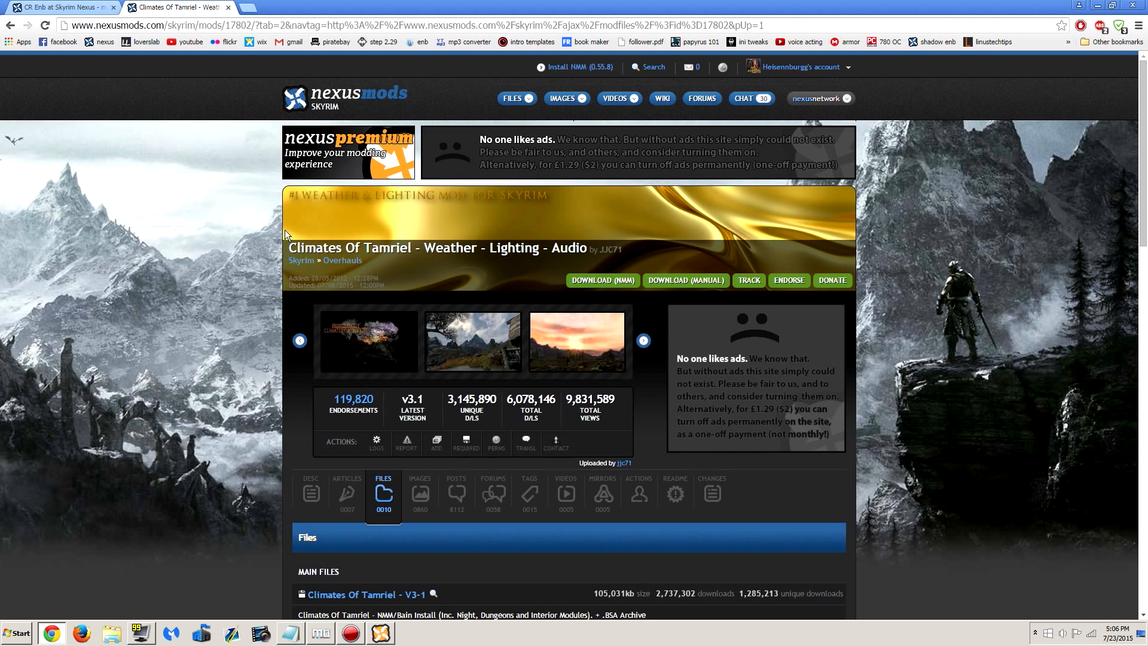
left_click_drag(327, 239, 586, 249)
left_click(459, 265)
scroll(501, 273, "down", 10)
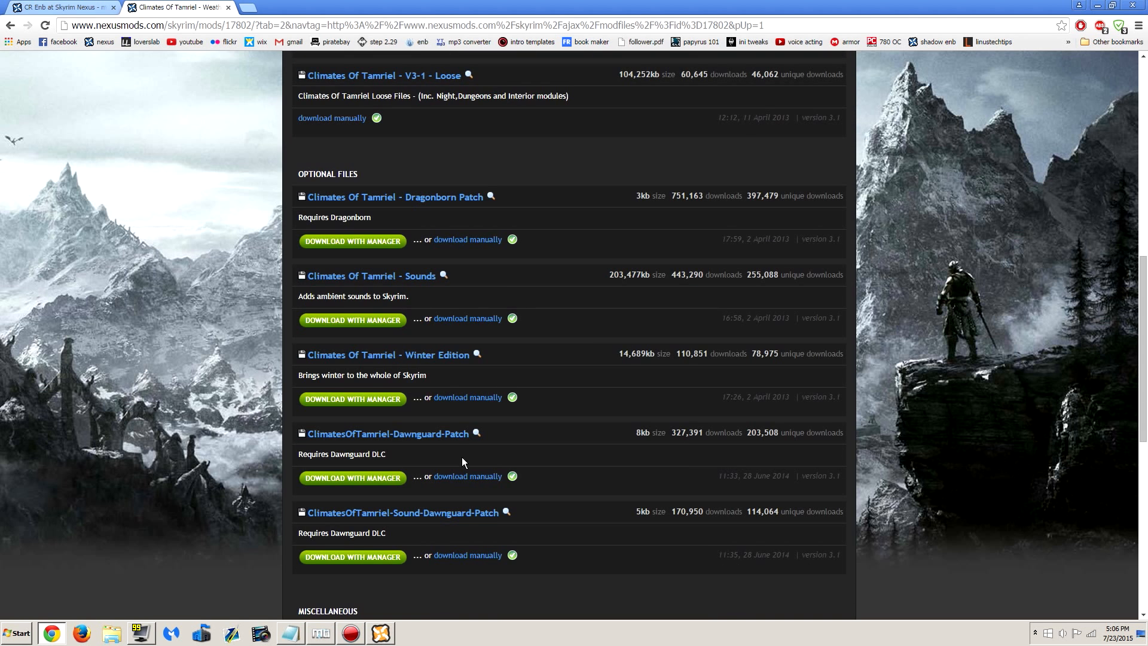
scroll(430, 208, "up", 8)
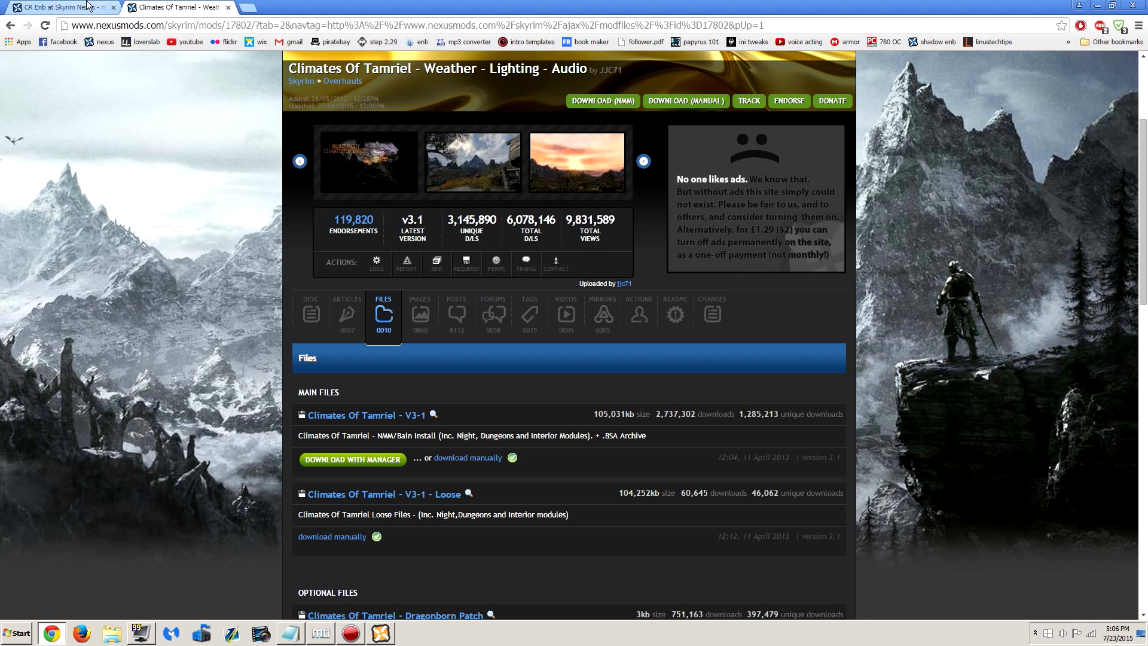
Go back to the CR Enb page and read the fourth requirement, the recommended Vivid Clouds and Fogs texture pack
left_click(80, 6)
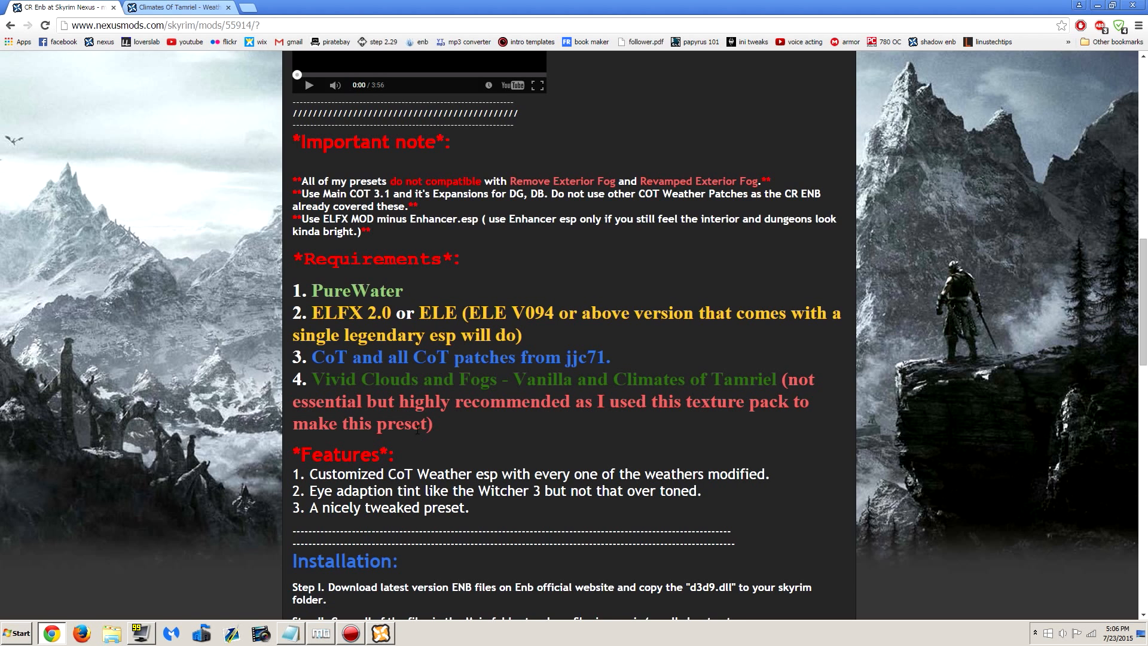
left_click_drag(364, 401, 621, 402)
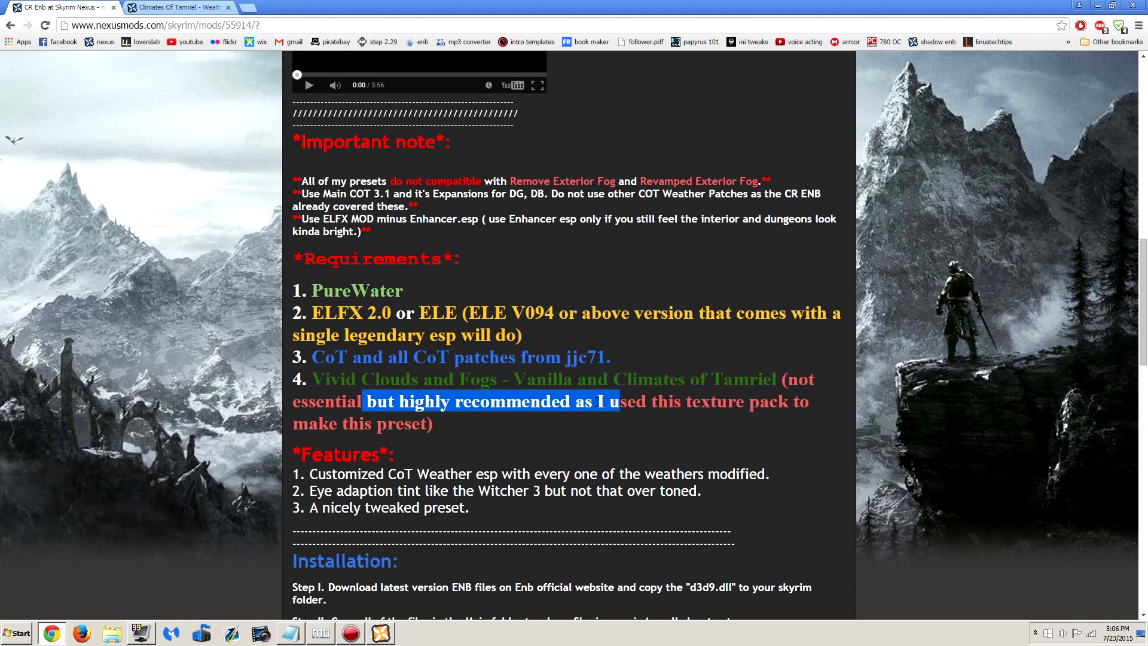
left_click(580, 402)
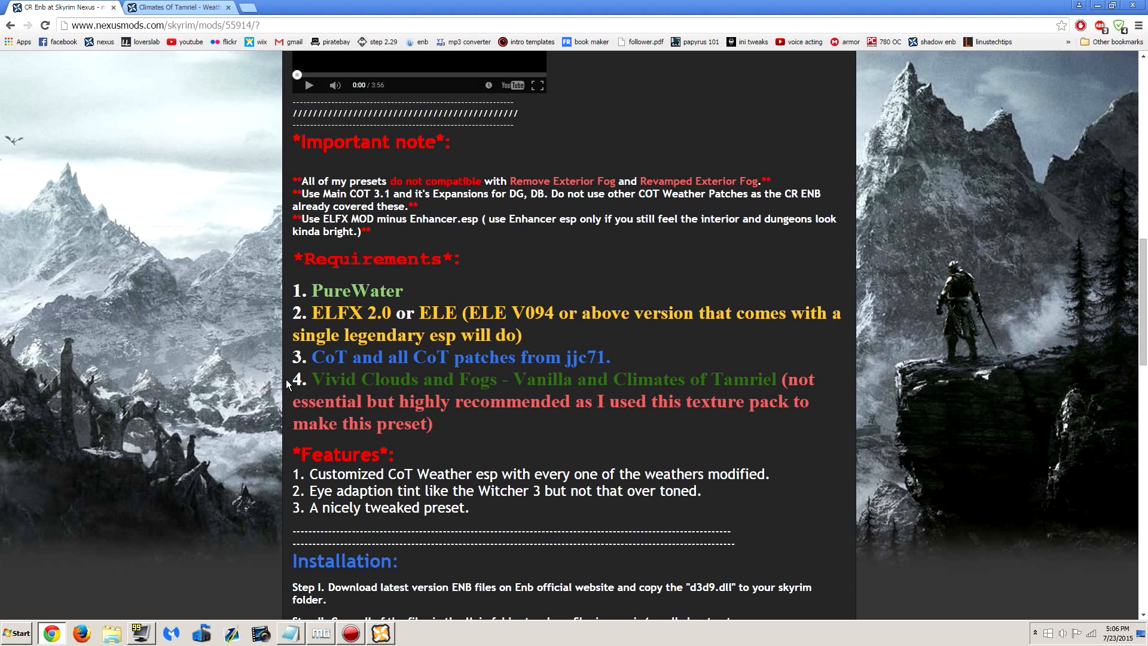
left_click_drag(299, 380, 527, 434)
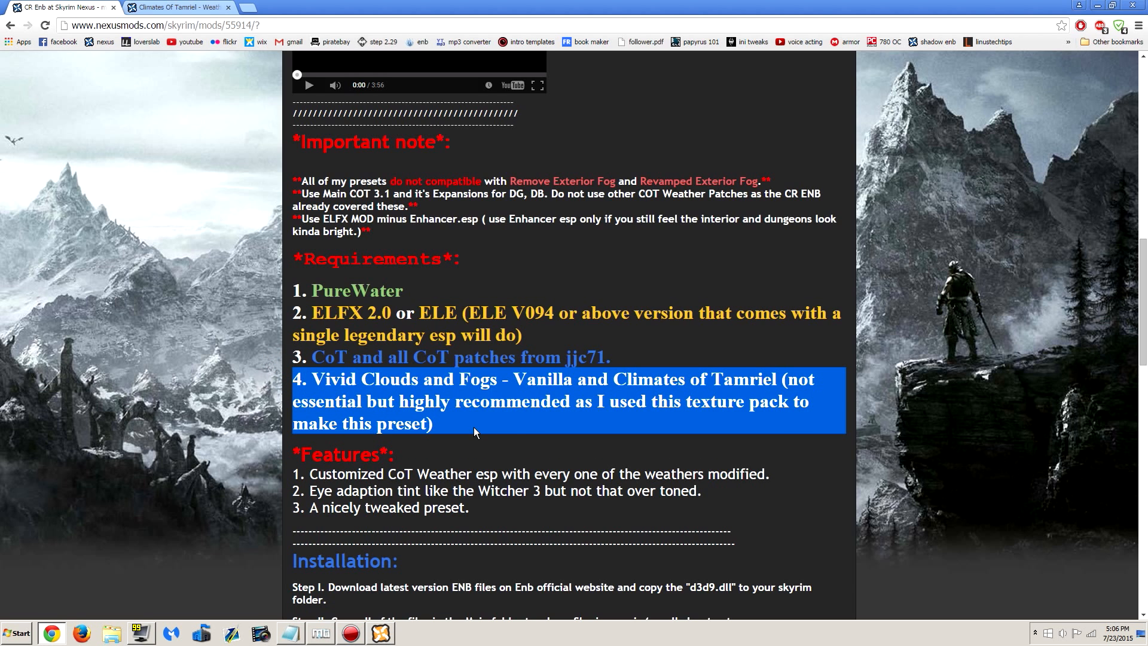
left_click(438, 402)
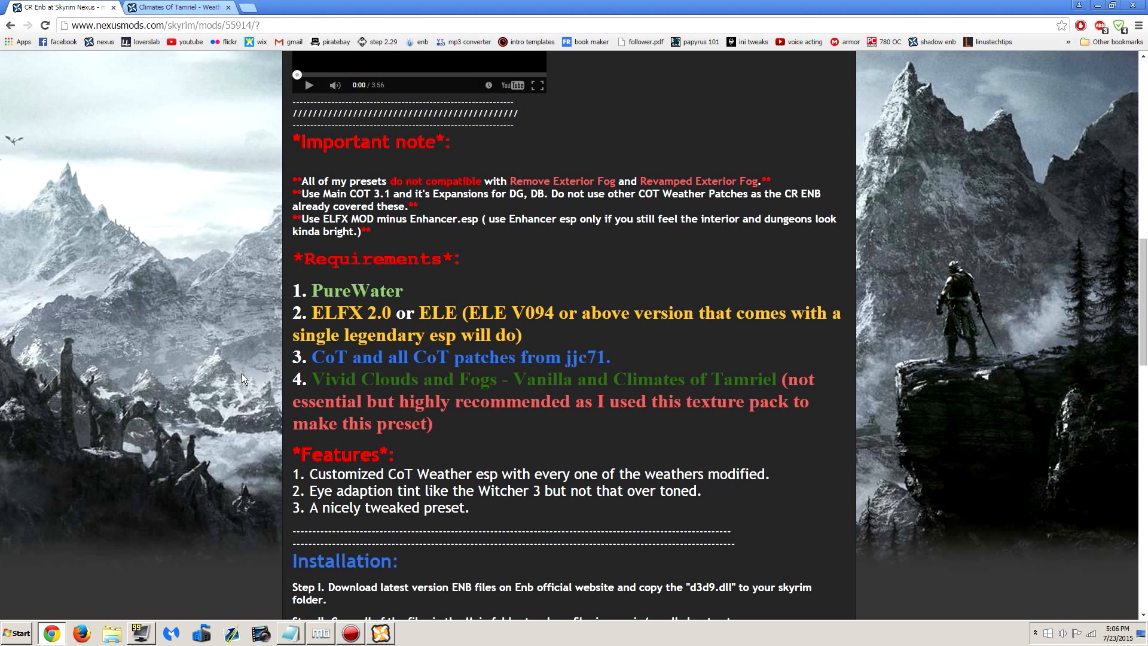
Review the CR Enb page from its header down to the Installation steps for the ENB files and SkyrimPrefs.ini settings
scroll(540, 486, "up", 10)
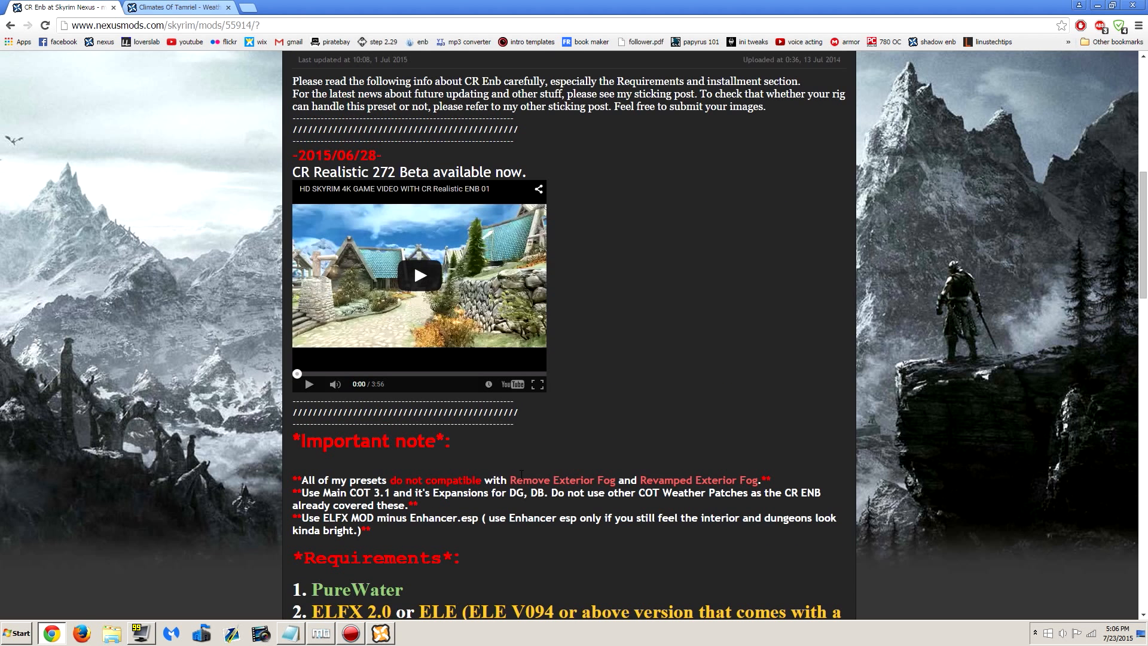
scroll(540, 486, "up", 3)
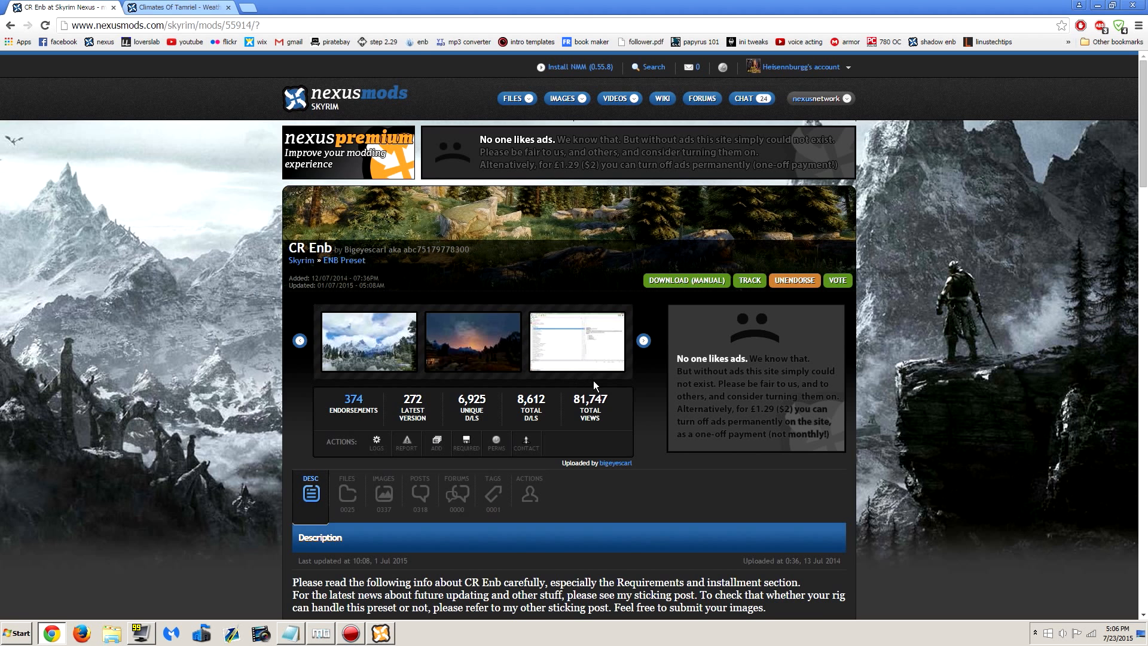
scroll(600, 378, "down", 5)
scroll(656, 399, "down", 15)
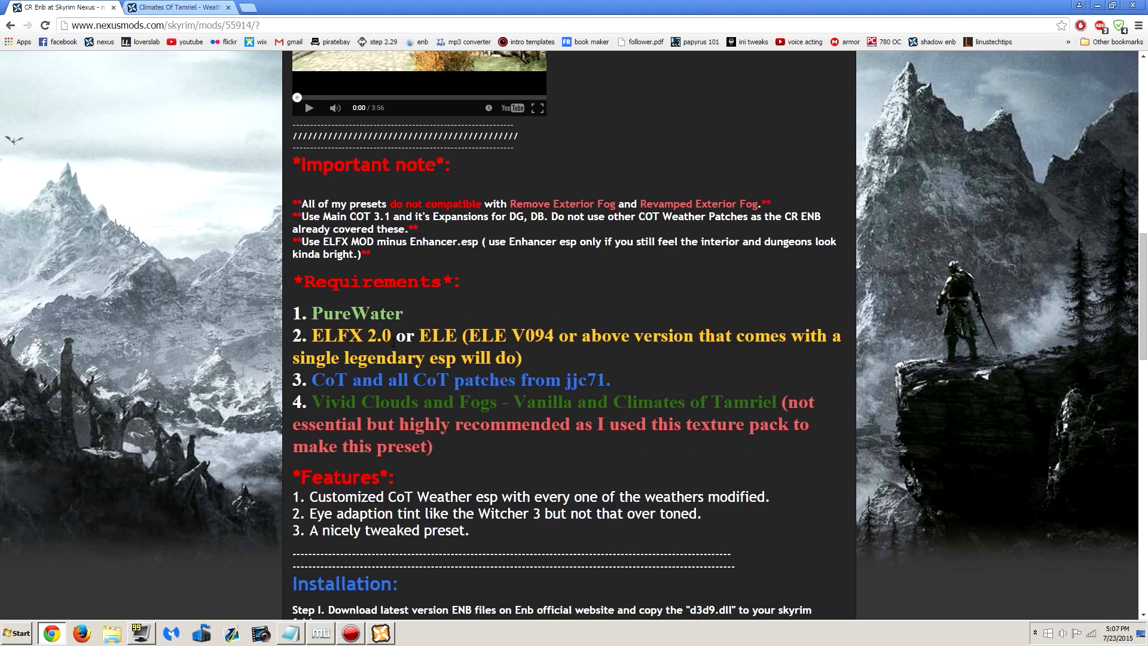
left_click_drag(289, 256, 364, 261)
left_click(364, 261)
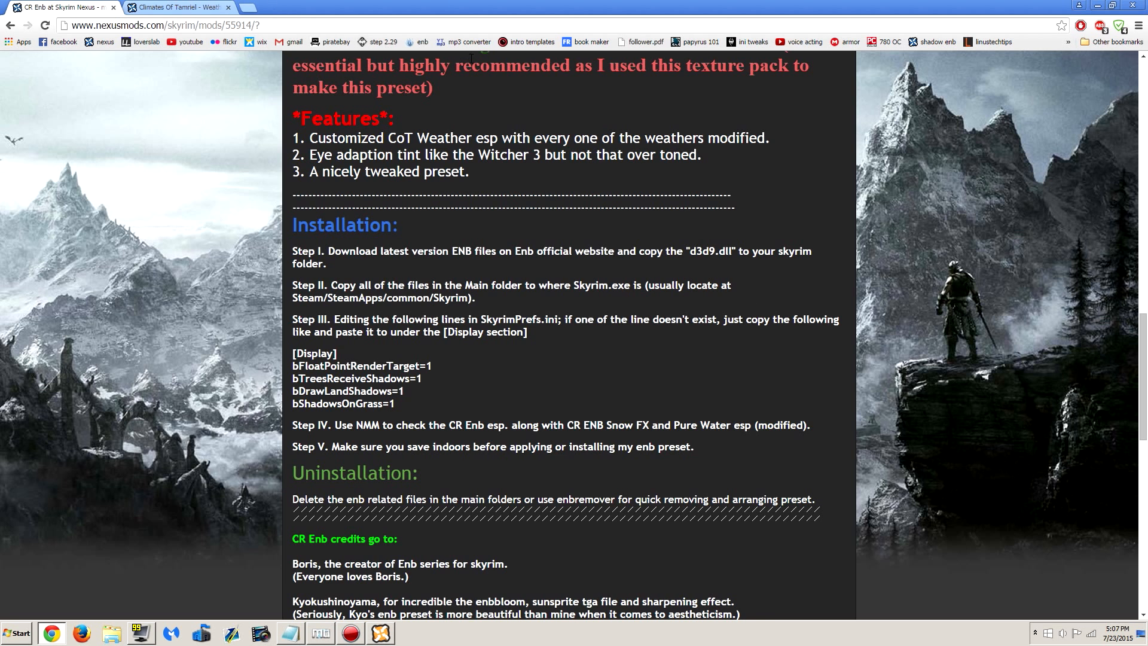
Go to enbdev.com in a new browser tab and bring up the TES Skyrim version list in its graphic modification downloads
left_click(250, 8)
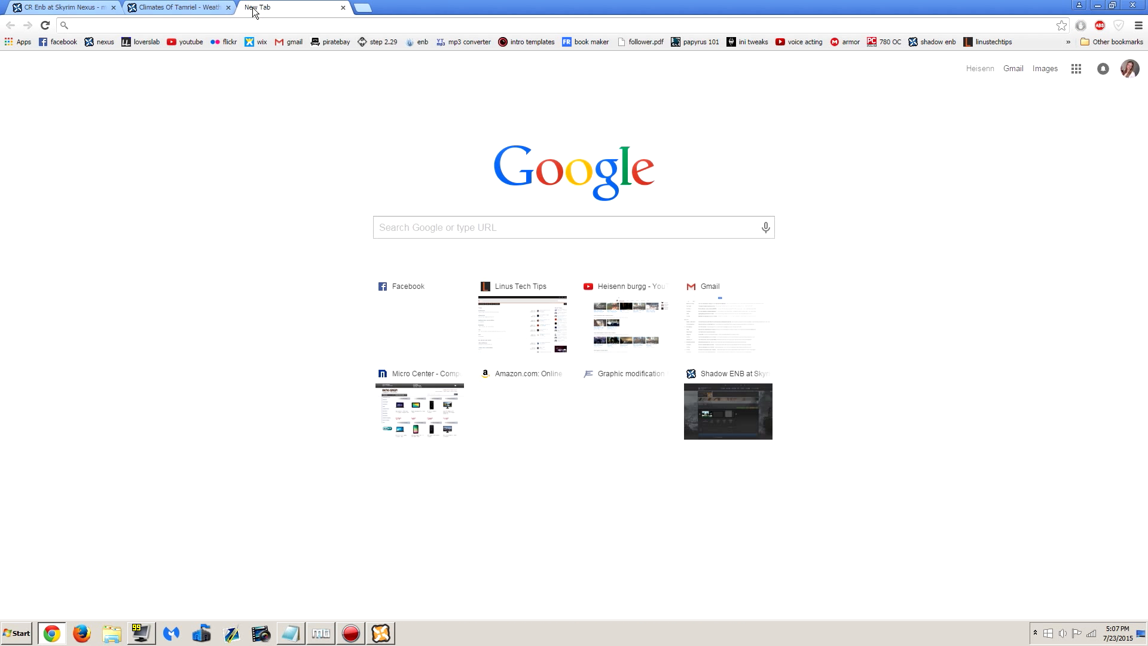
type("enbdev.com")
key("Return")
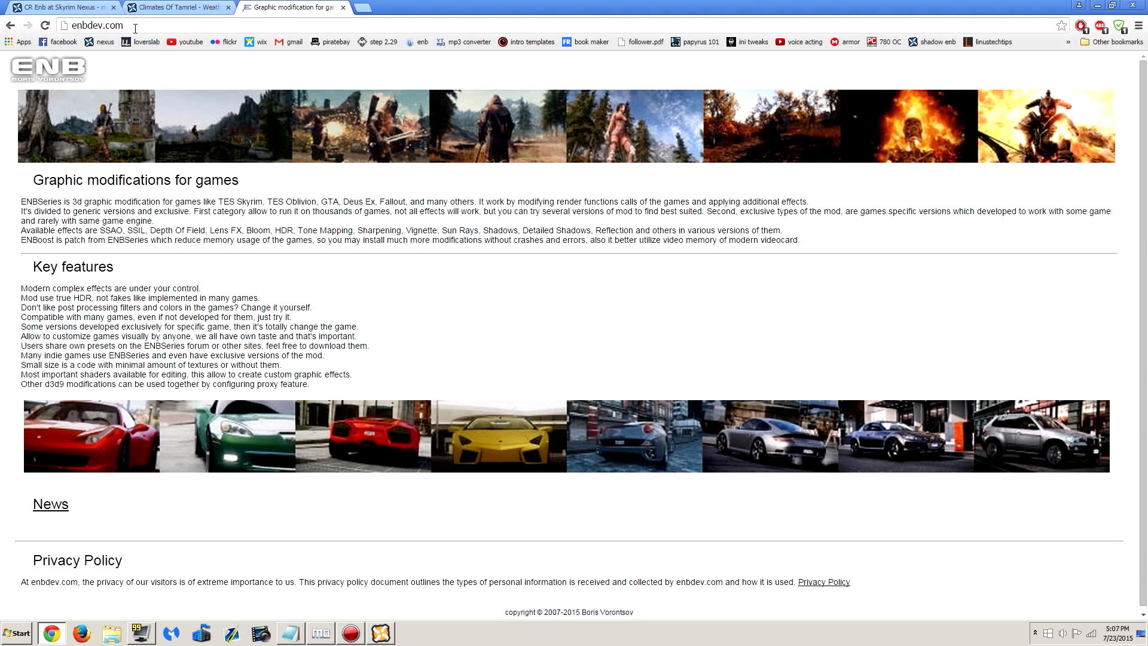
left_click(58, 508)
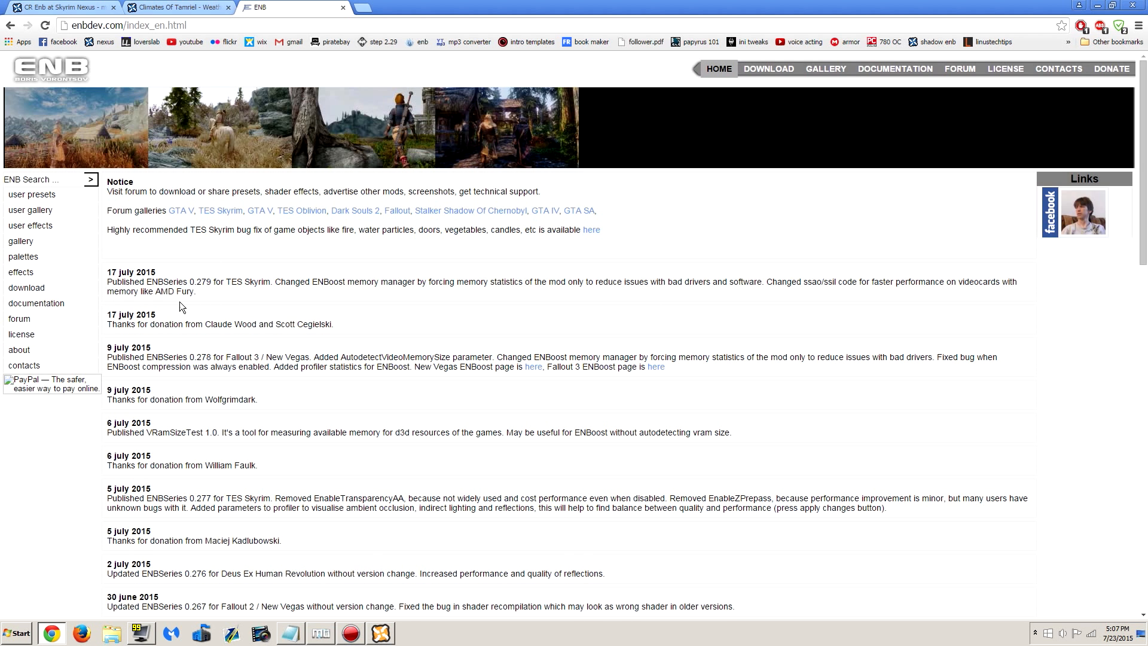
left_click(37, 289)
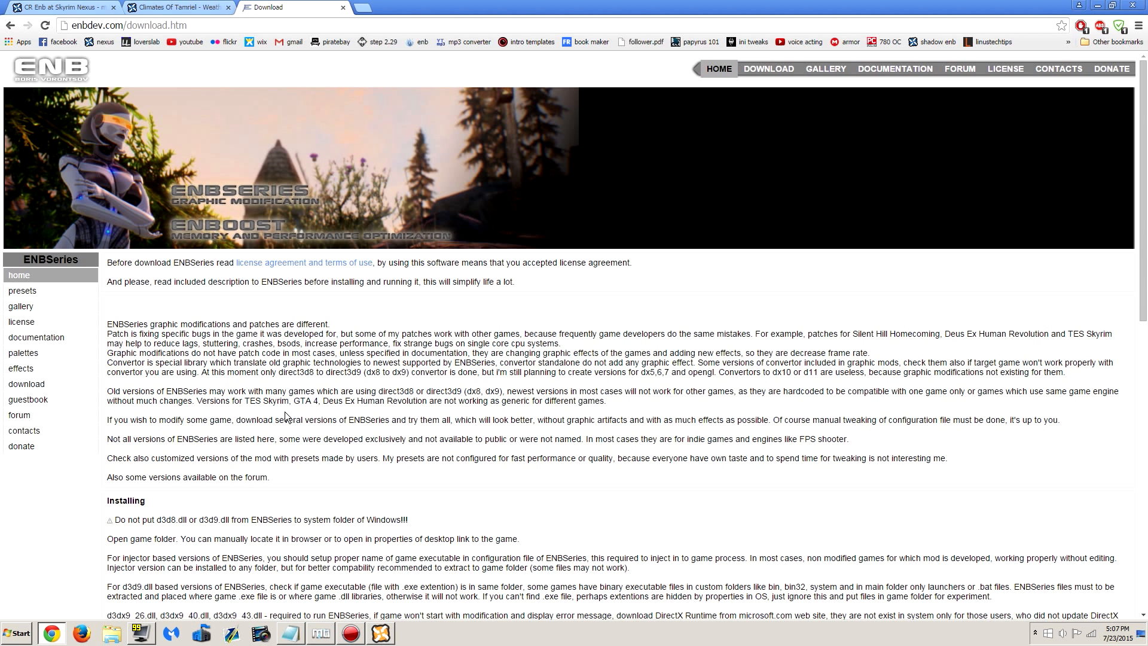
scroll(286, 417, "down", 15)
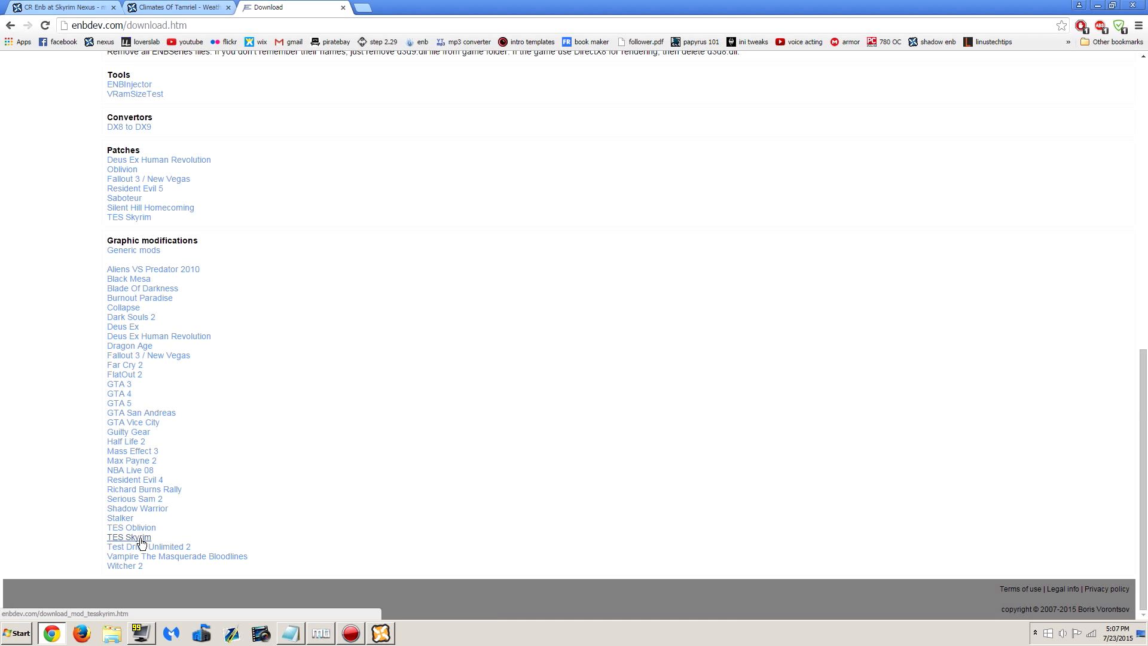
left_click(142, 537)
scroll(353, 392, "down", 3)
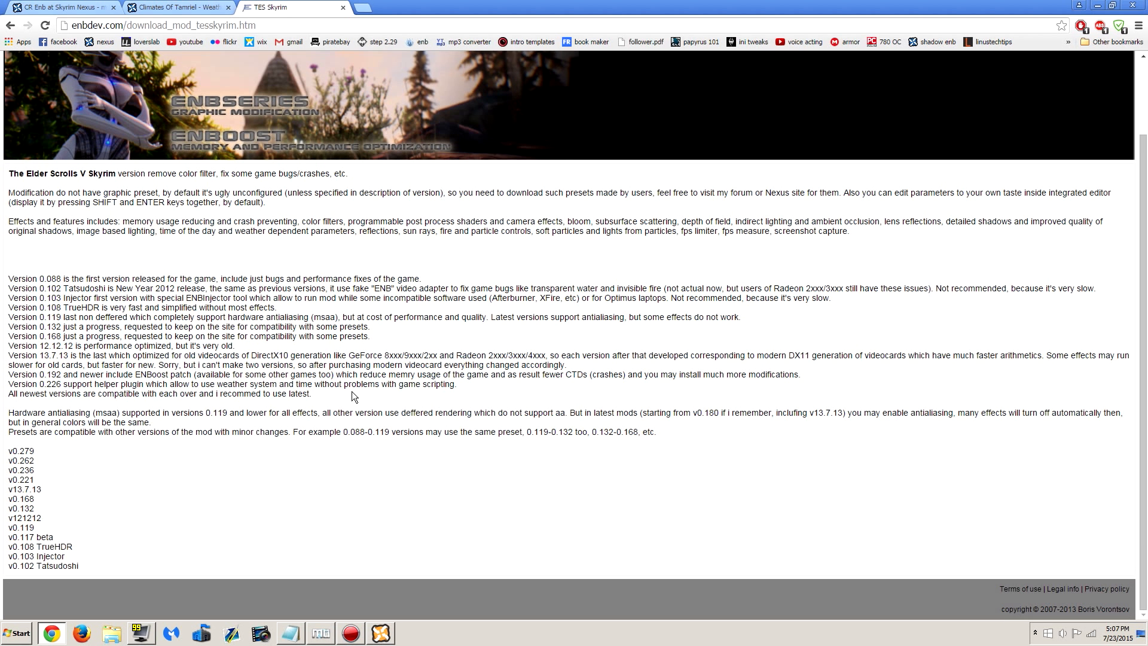
Check the latest version number of the CR Enb preset on its Nexus page against the ENBSeries version list
left_click(66, 7)
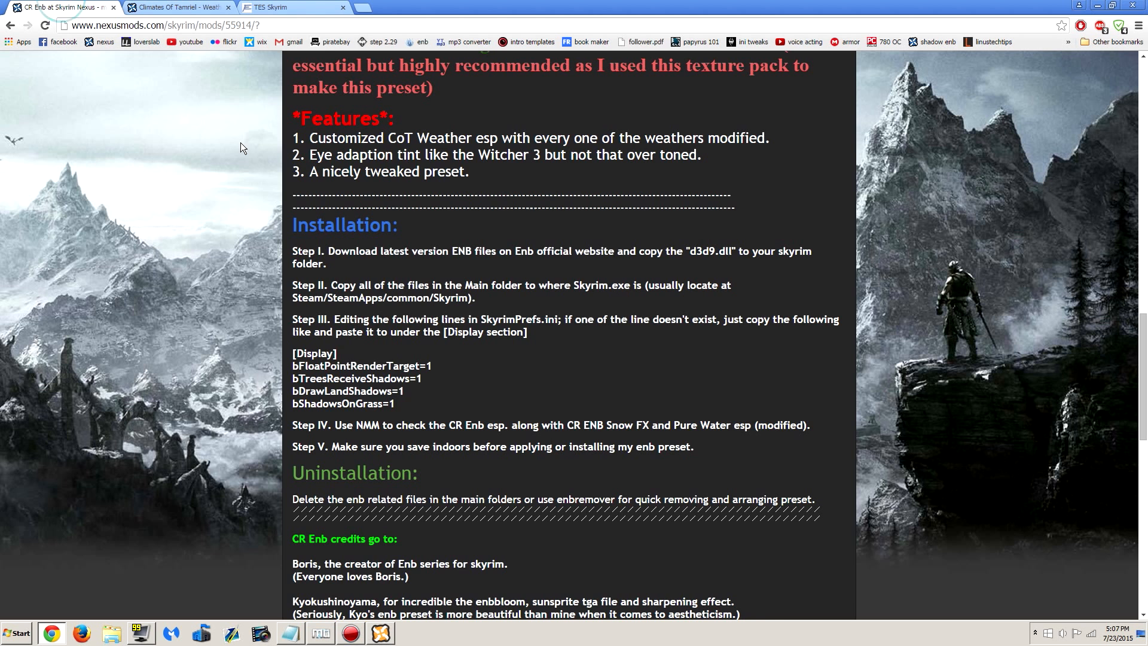
scroll(395, 299, "up", 10)
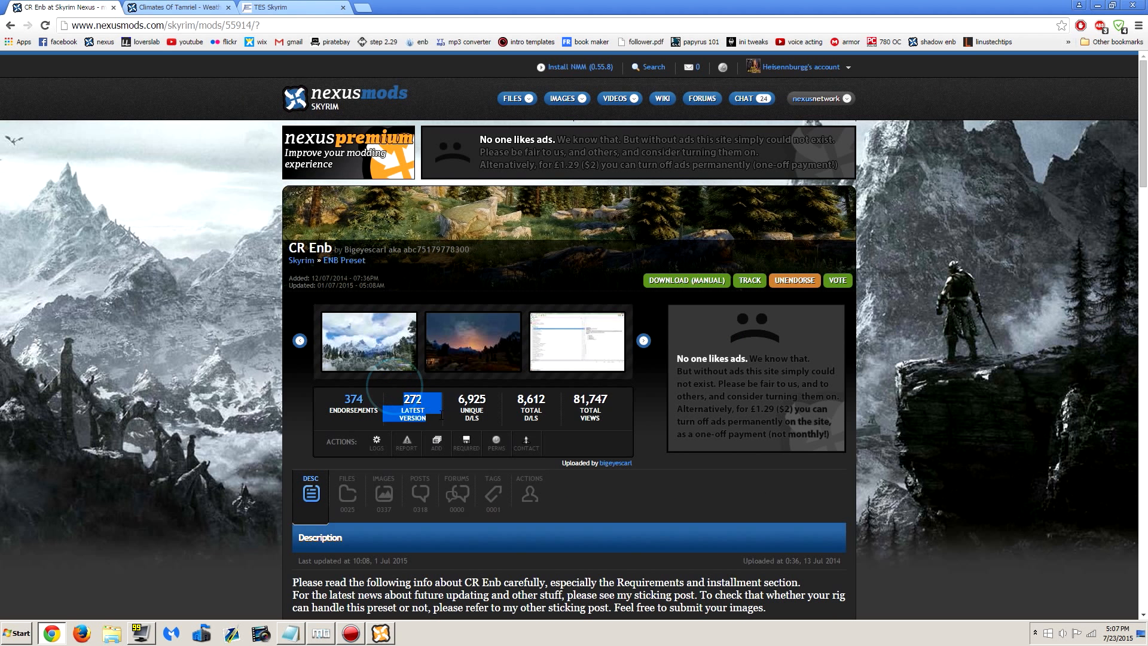
left_click(264, 8)
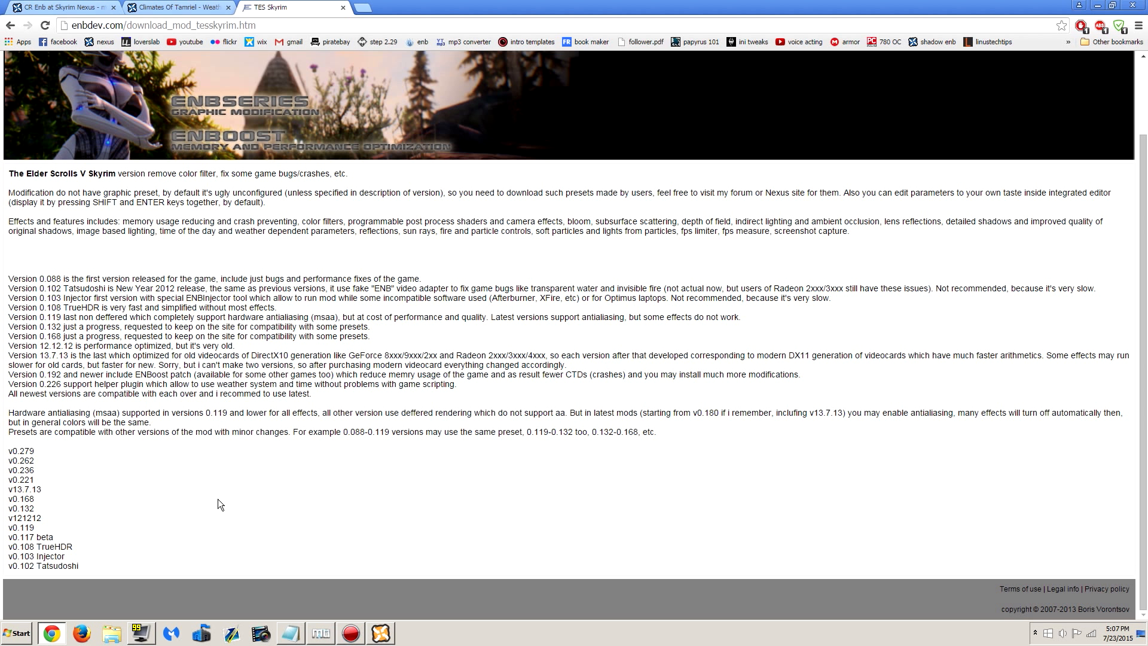
Download the ENBSeries v0.279 archive for TES Skyrim and open it once downloaded
left_click(21, 451)
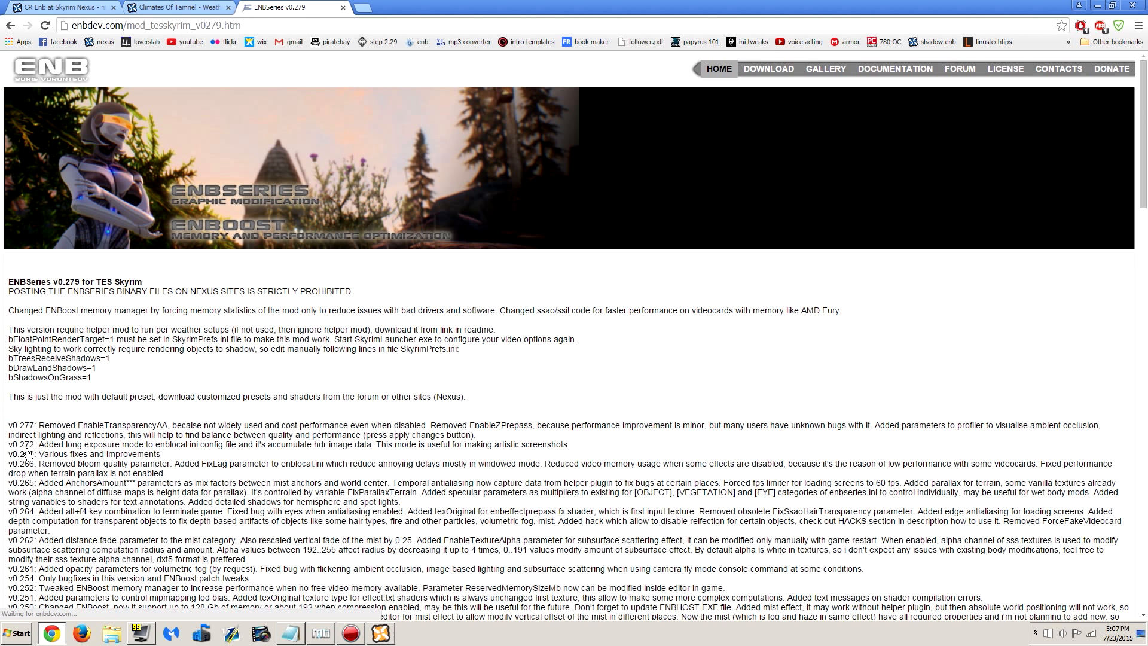
scroll(179, 315, "down", 20)
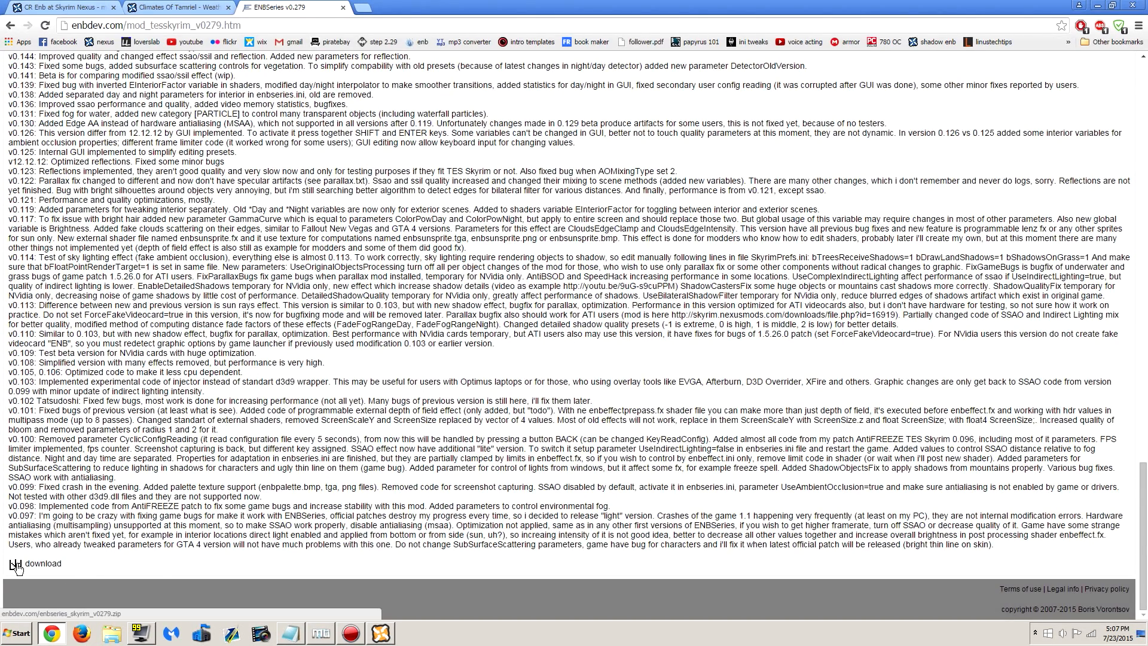
left_click(17, 566)
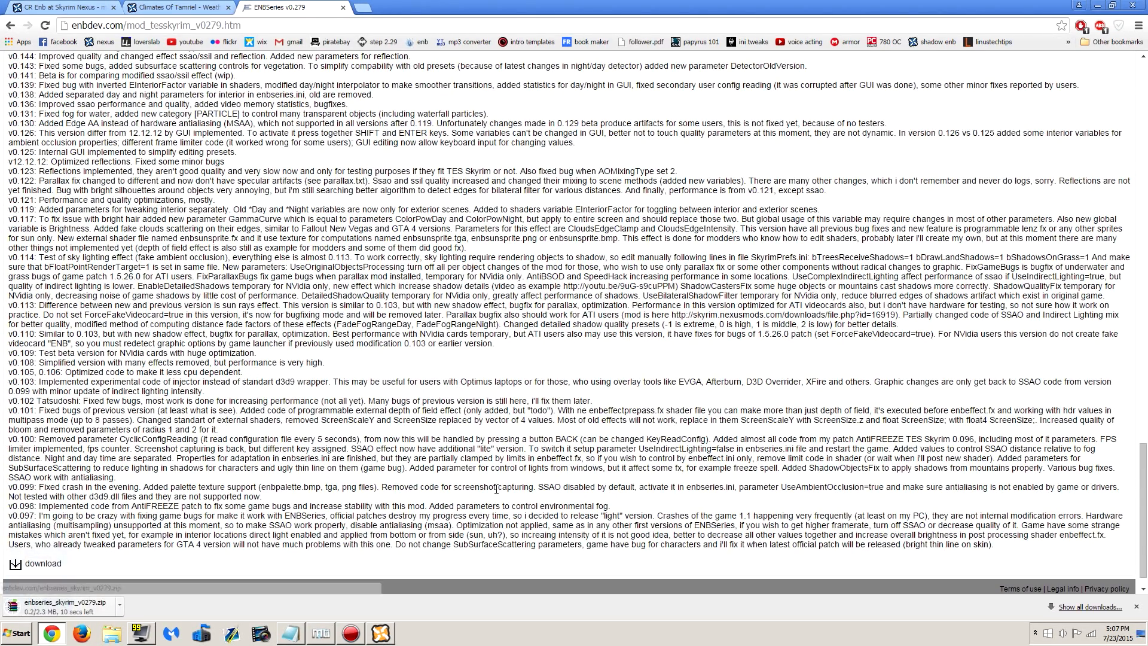
left_click(74, 601)
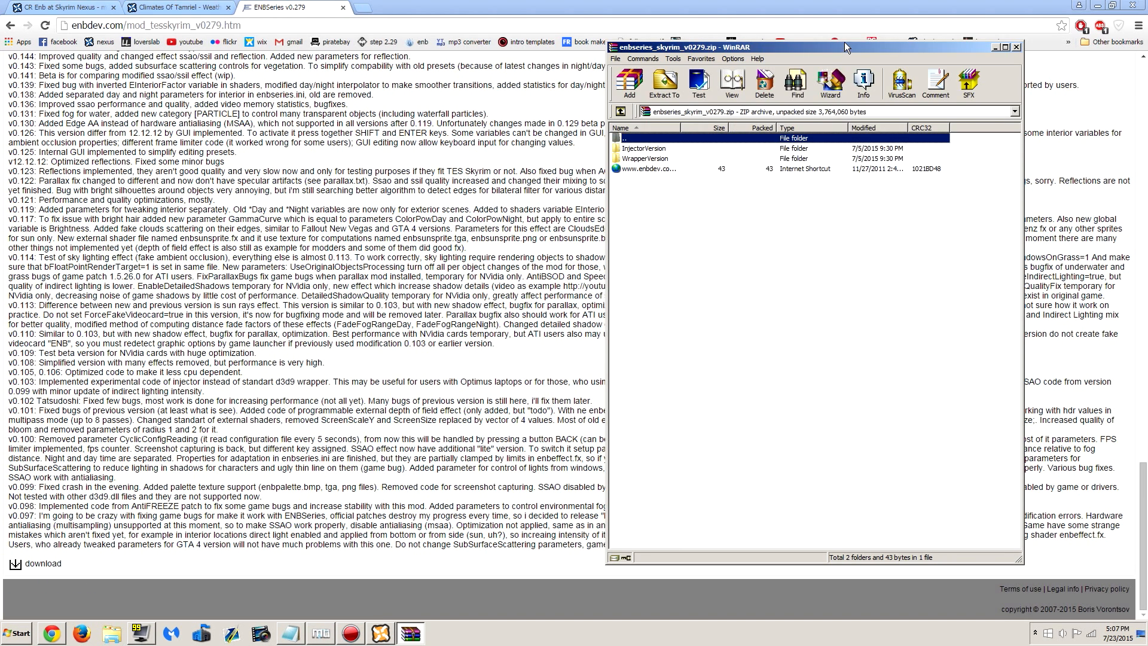
Copy the enbseries_skyrim_v0279.zip archive from the Downloads folder onto the desktop and close WinRAR
mouse_move(854, 48)
left_mouse_down()
mouse_move(850, 31)
mouse_move(900, 38)
mouse_move(850, 36)
mouse_move(847, 53)
left_mouse_up()
left_click(1098, 6)
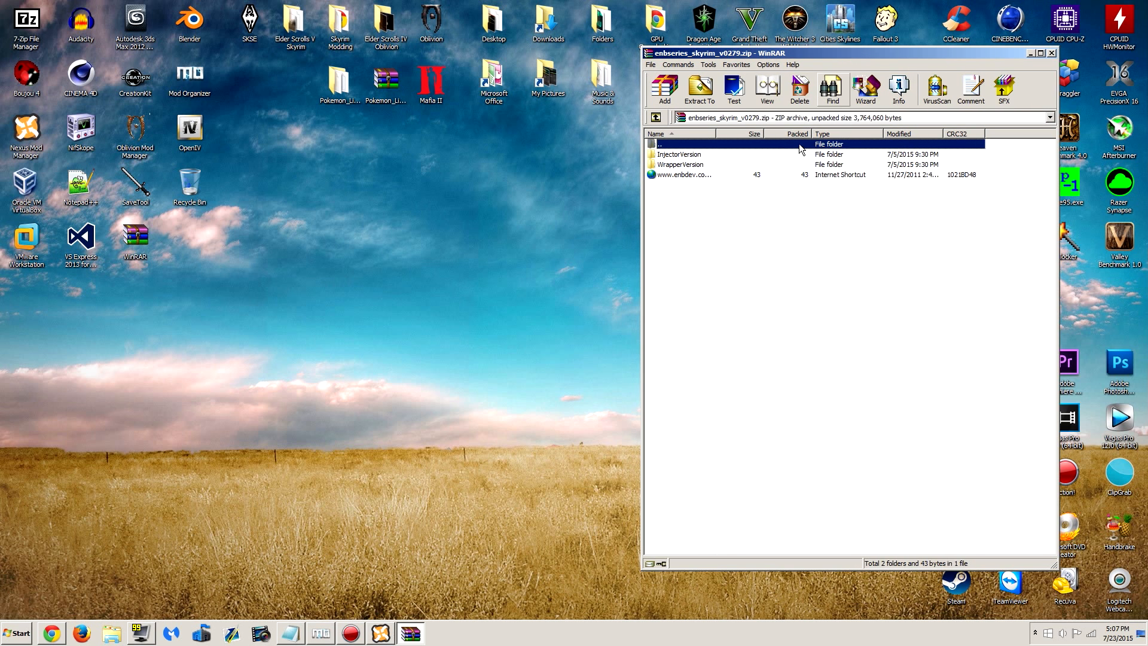
left_click_drag(785, 53, 710, 42)
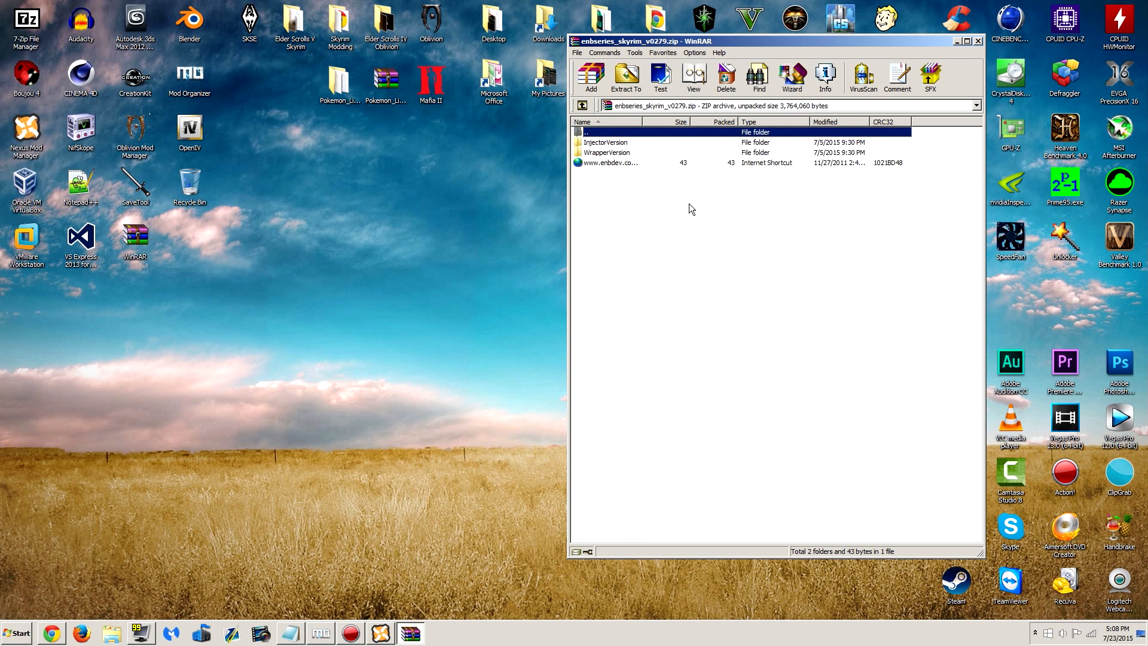
key("BackSpace")
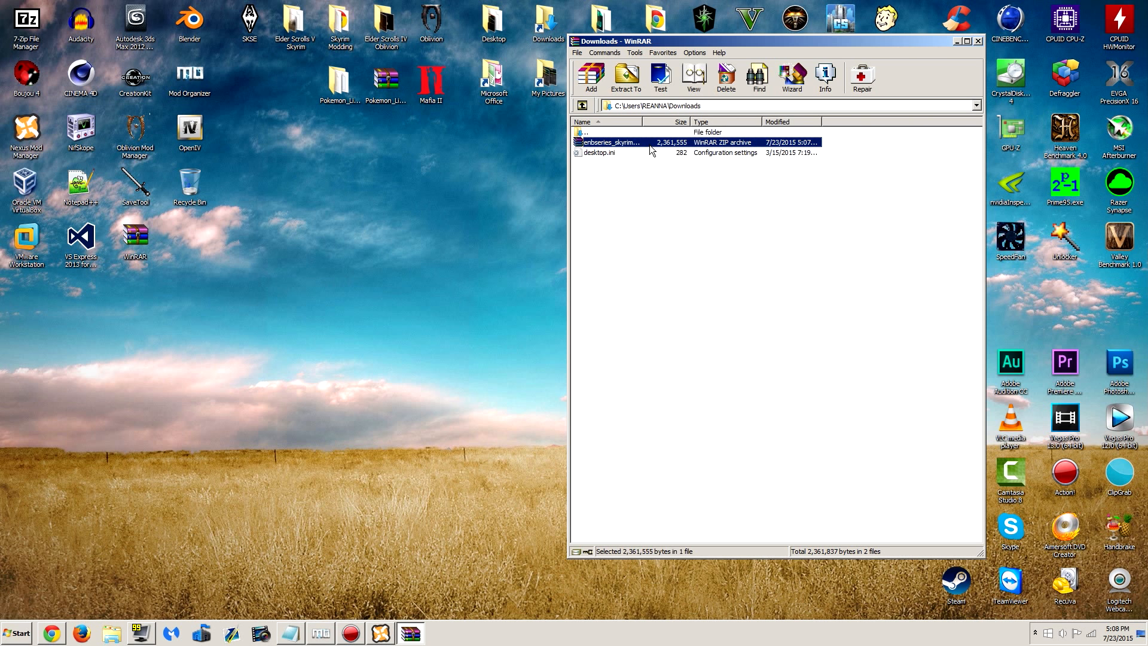
left_click_drag(649, 145, 444, 265)
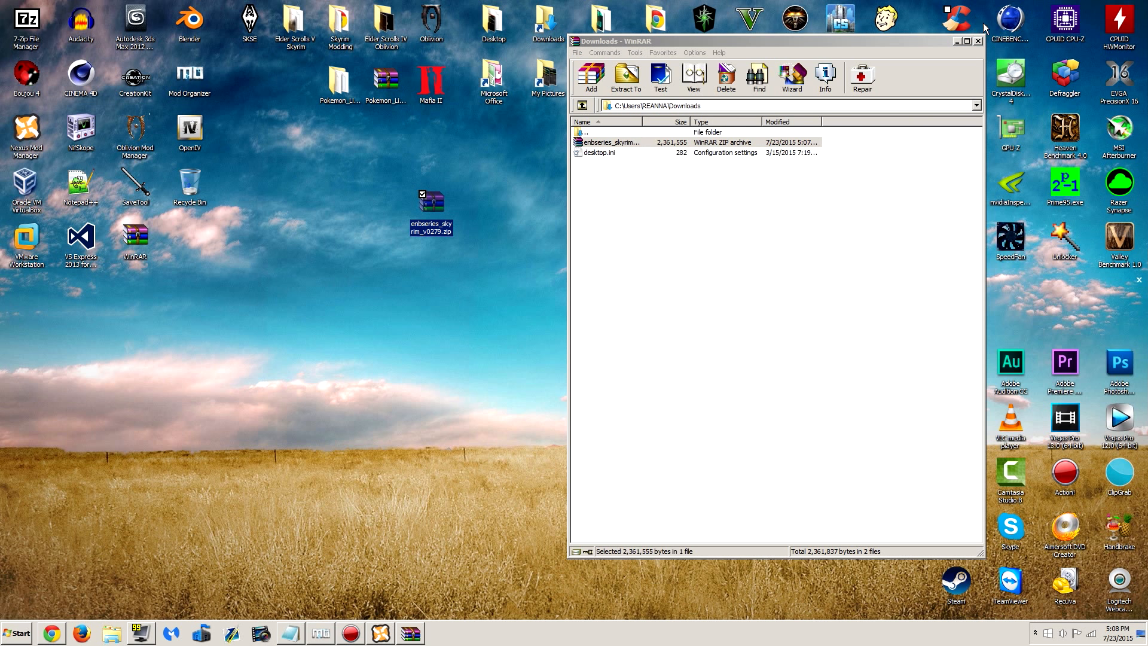
left_click(978, 42)
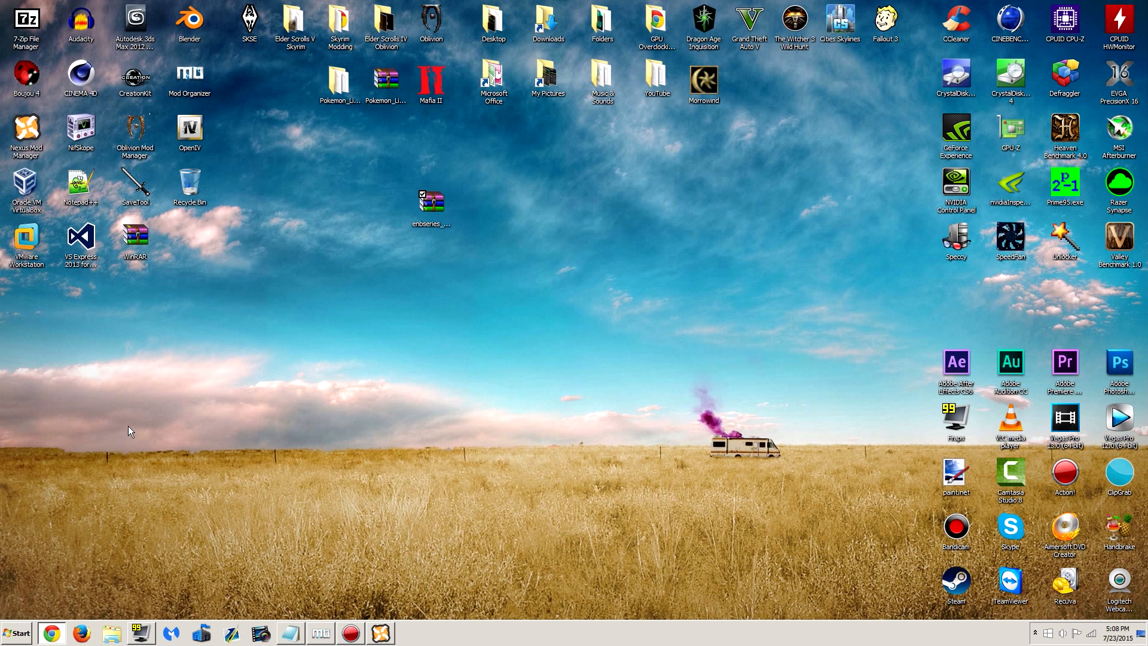
Return to the browser, close the ENBSeries page, and show the main files of CR Enb
left_click(52, 633)
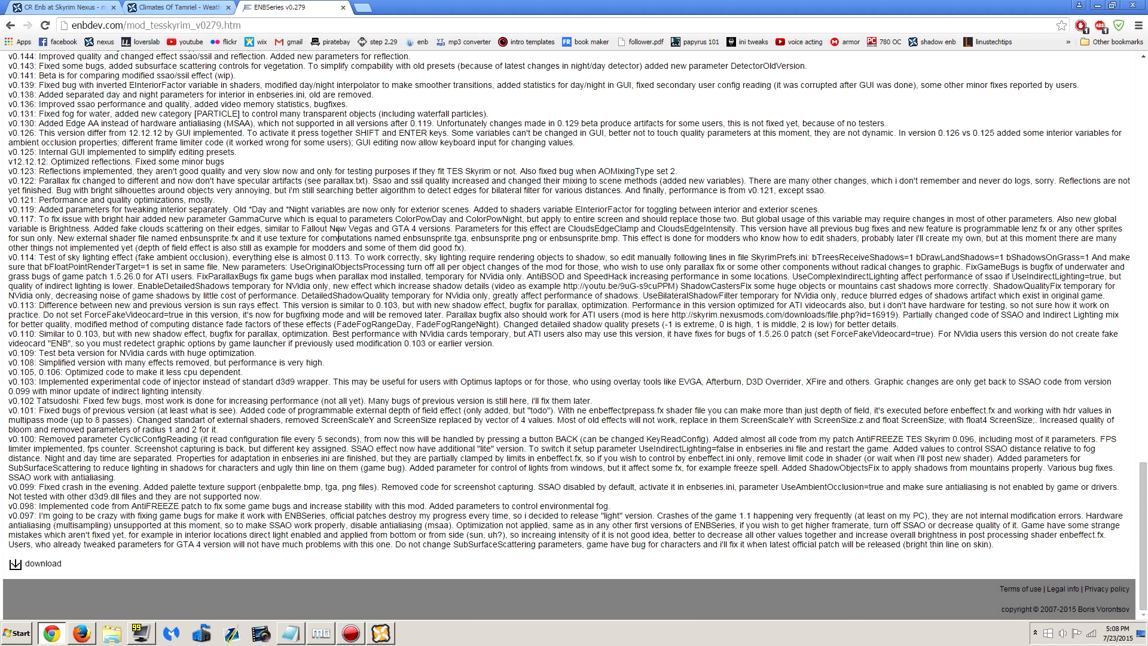
left_click(344, 8)
left_click(60, 7)
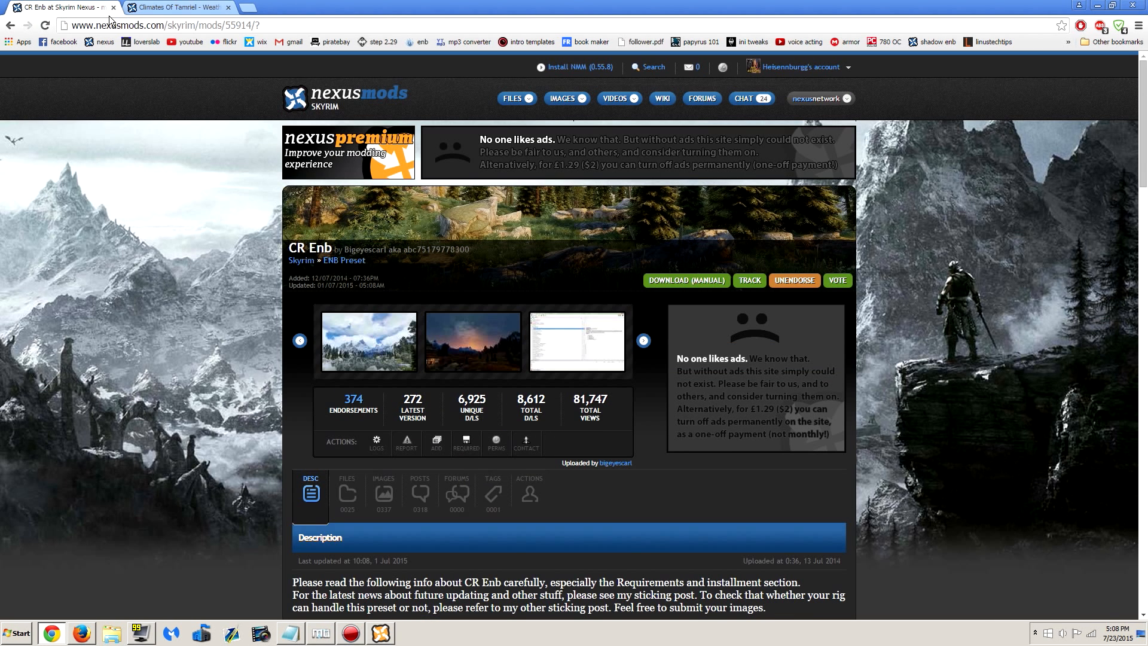
scroll(209, 415, "down", 2)
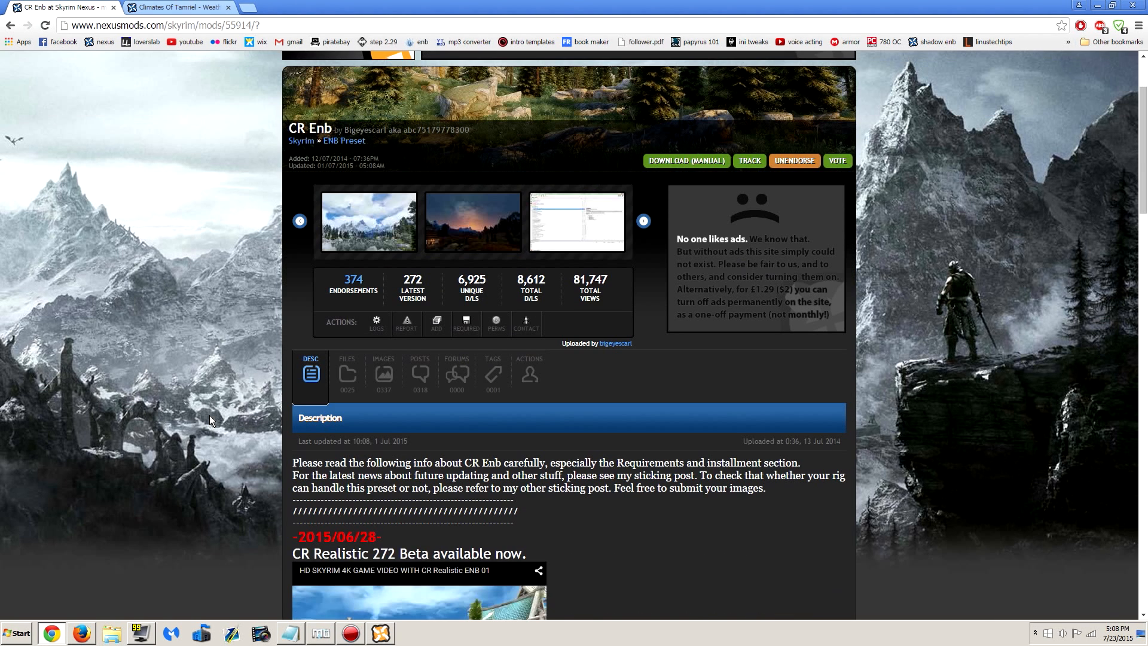
left_click(347, 384)
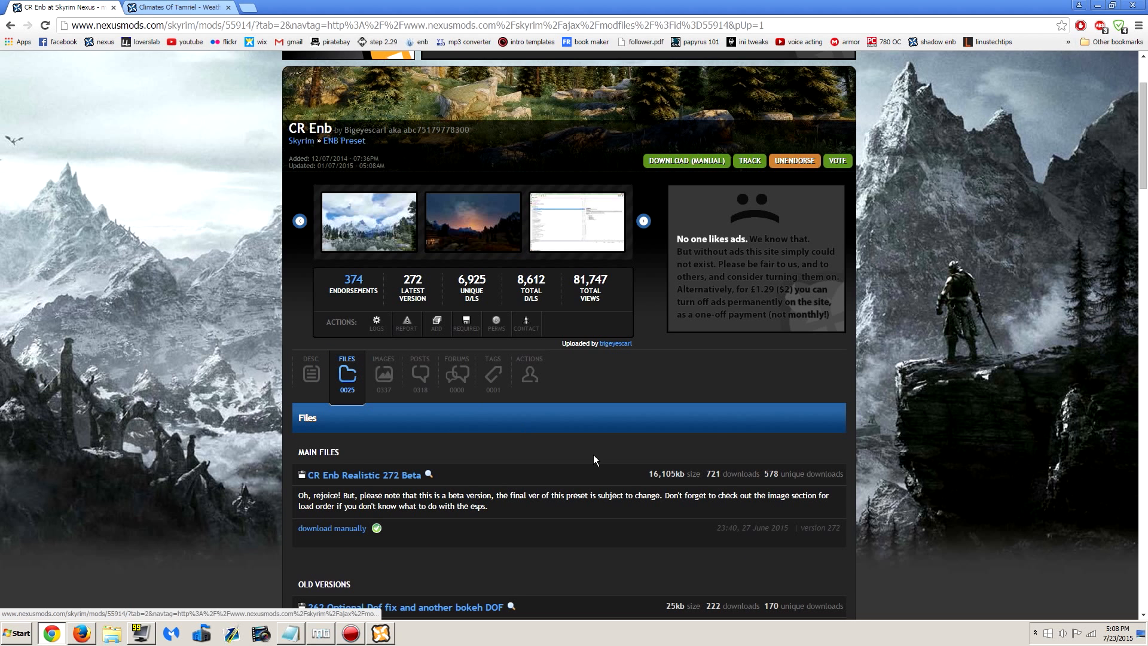
scroll(612, 463, "down", 3)
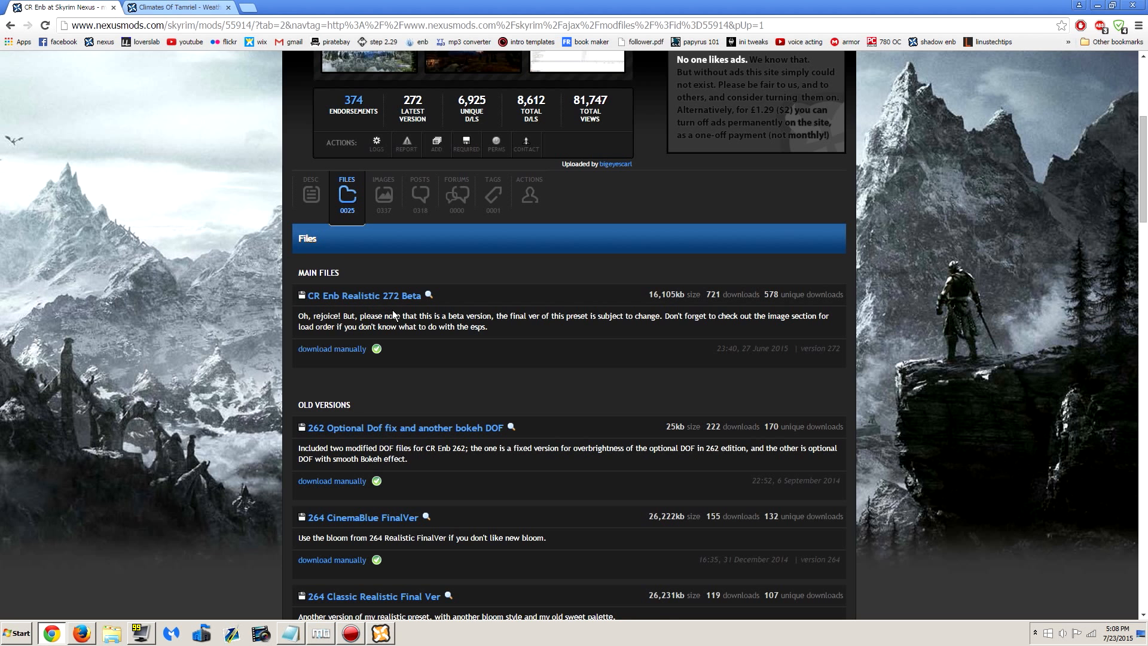
Download CR Enb Realistic 272 Beta manually, accepting the requirements notice, and have the archive open when finished
left_click(347, 350)
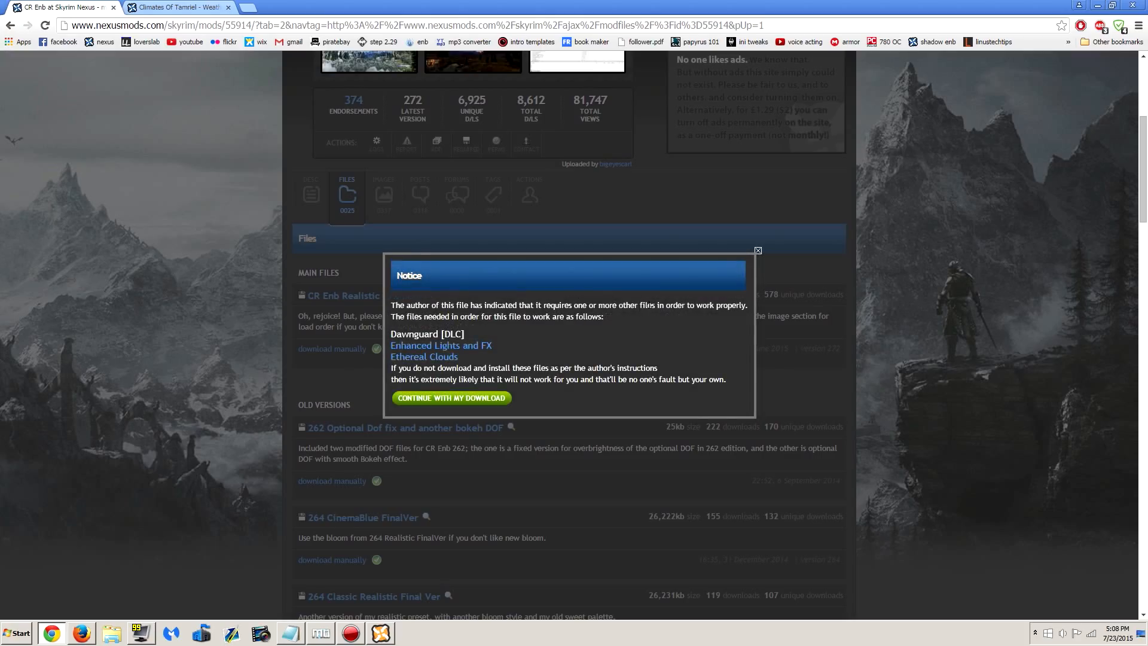
left_click(473, 398)
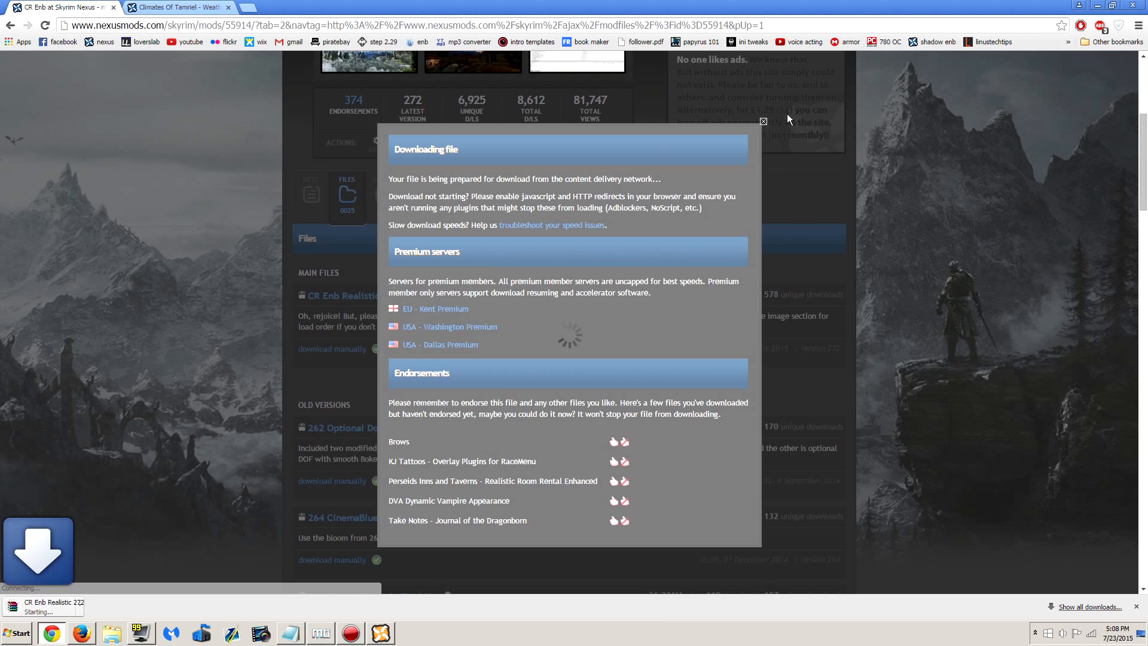
left_click(766, 124)
left_click(60, 605)
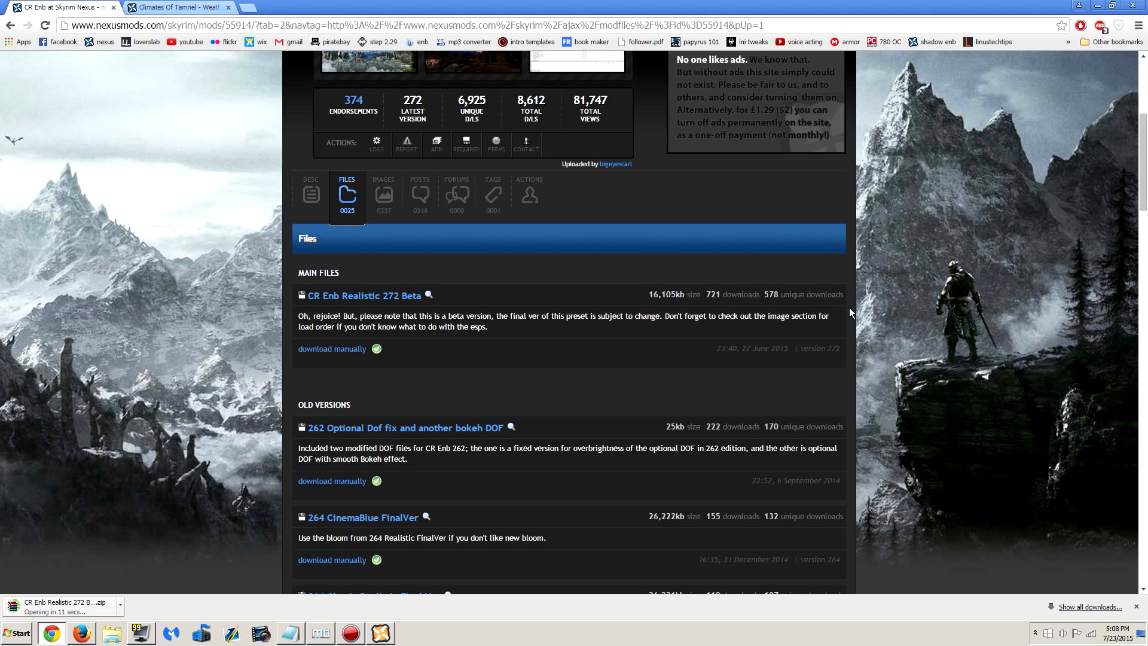
Look through the older CR Enb versions in the files list and return to the preset's description
scroll(849, 308, "down", 2)
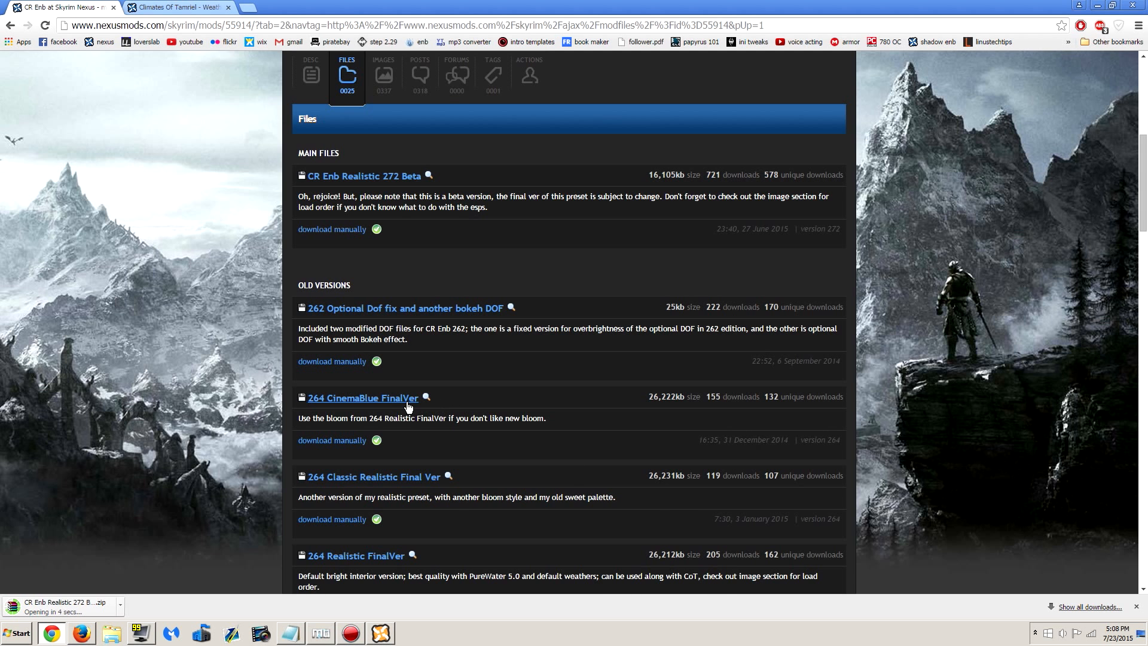
scroll(399, 407, "down", 2)
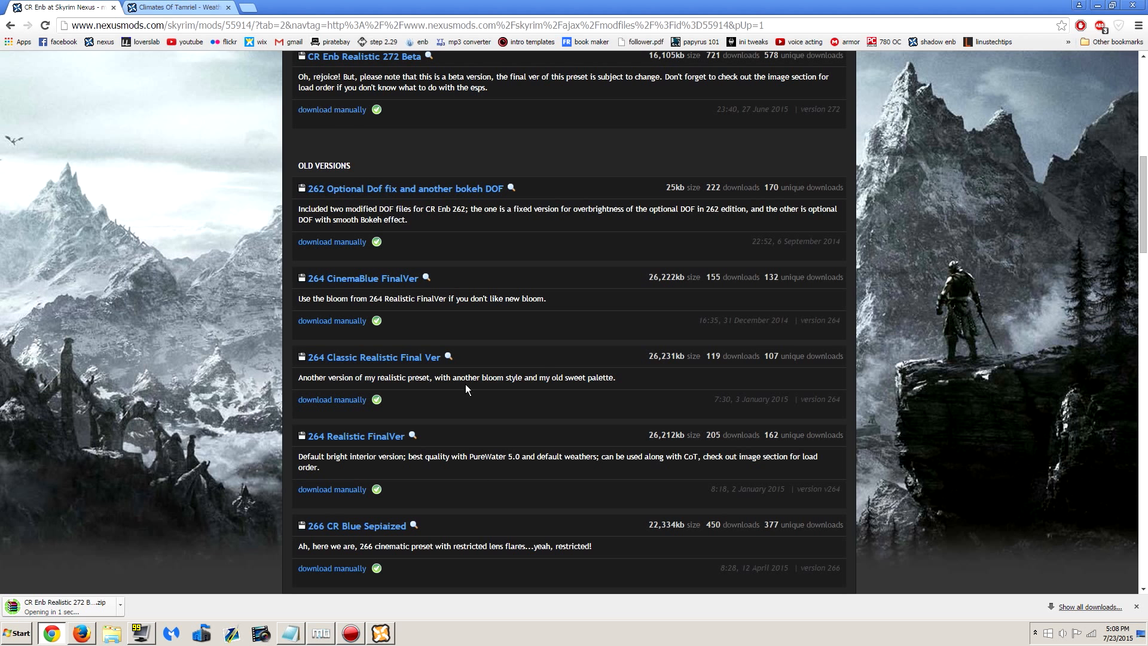
scroll(418, 437, "down", 5)
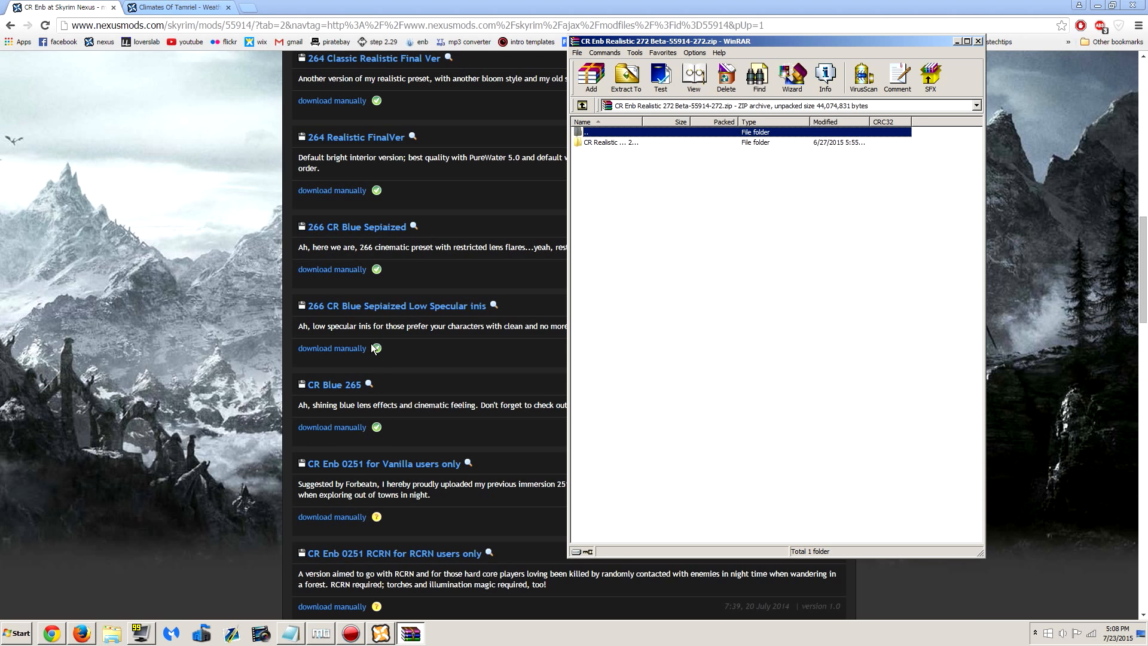
left_click(202, 388)
scroll(301, 262, "up", 6)
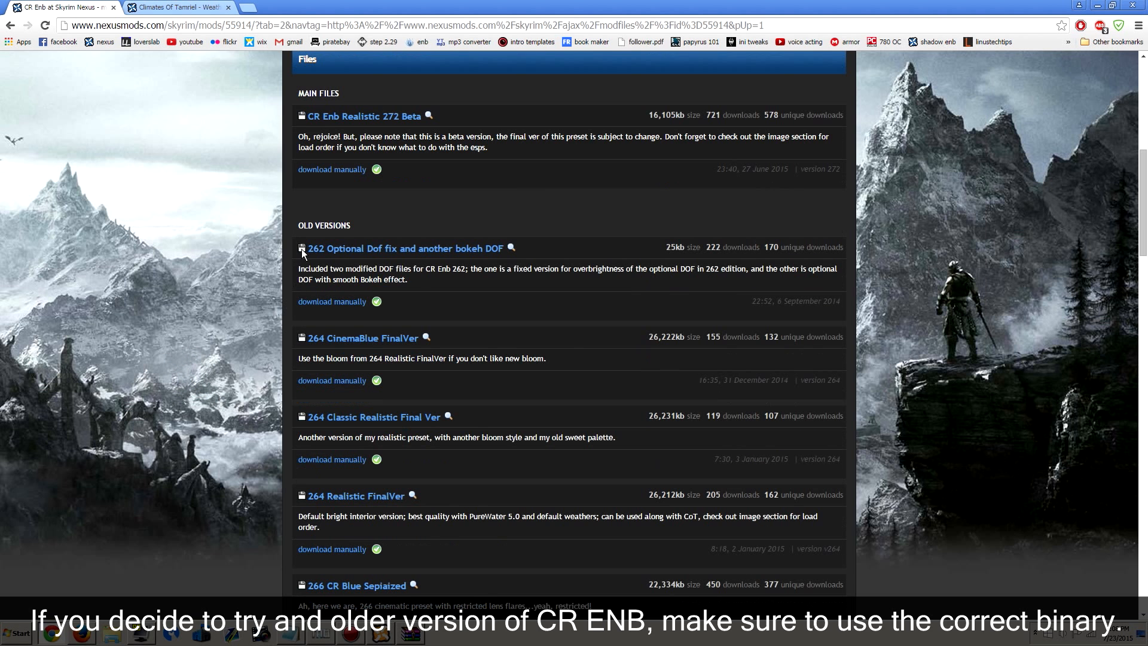
scroll(302, 256, "up", 6)
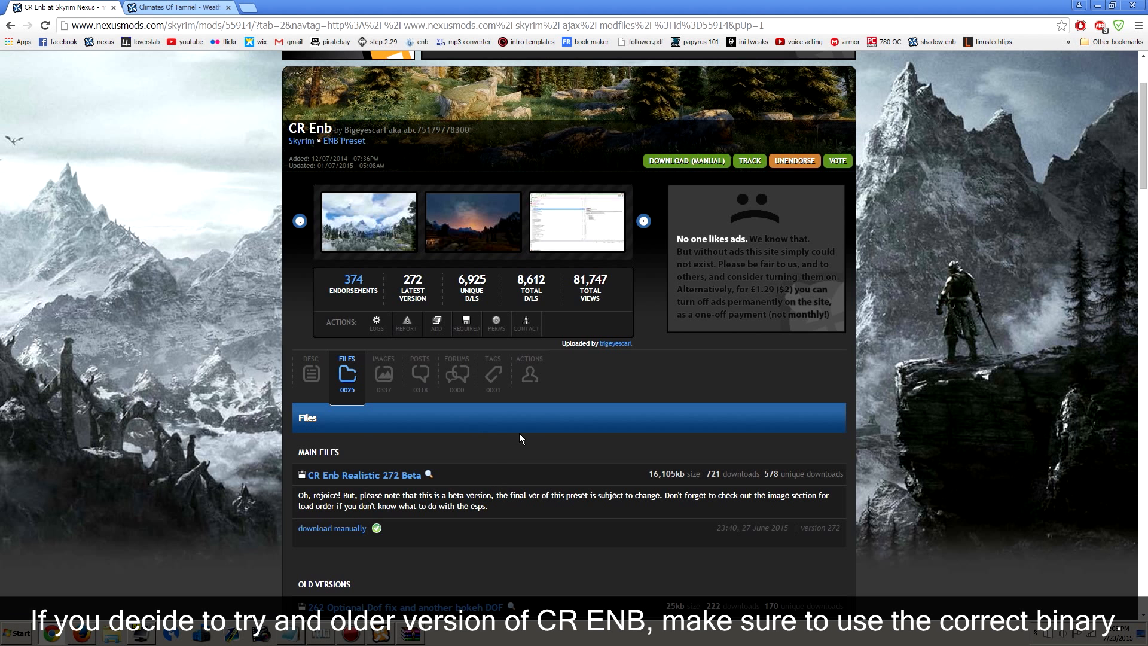
left_click(311, 373)
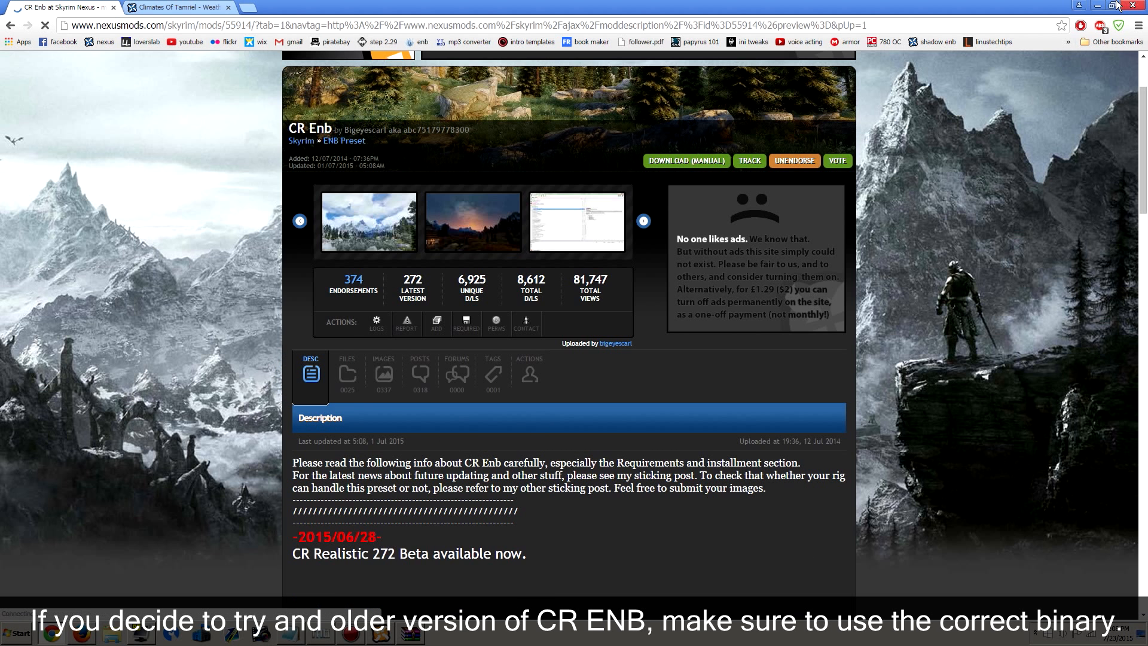
Copy the CR Enb Realistic 272 Beta archive from the Downloads folder onto the desktop
left_click(1098, 5)
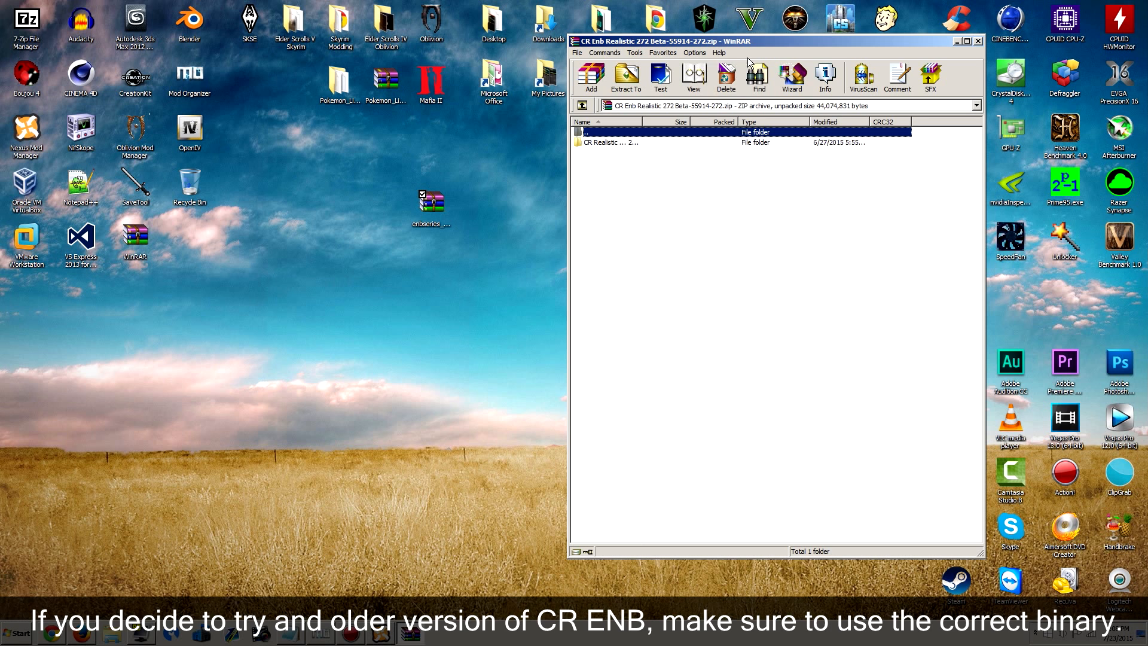
left_click_drag(771, 45, 779, 54)
key("BackSpace")
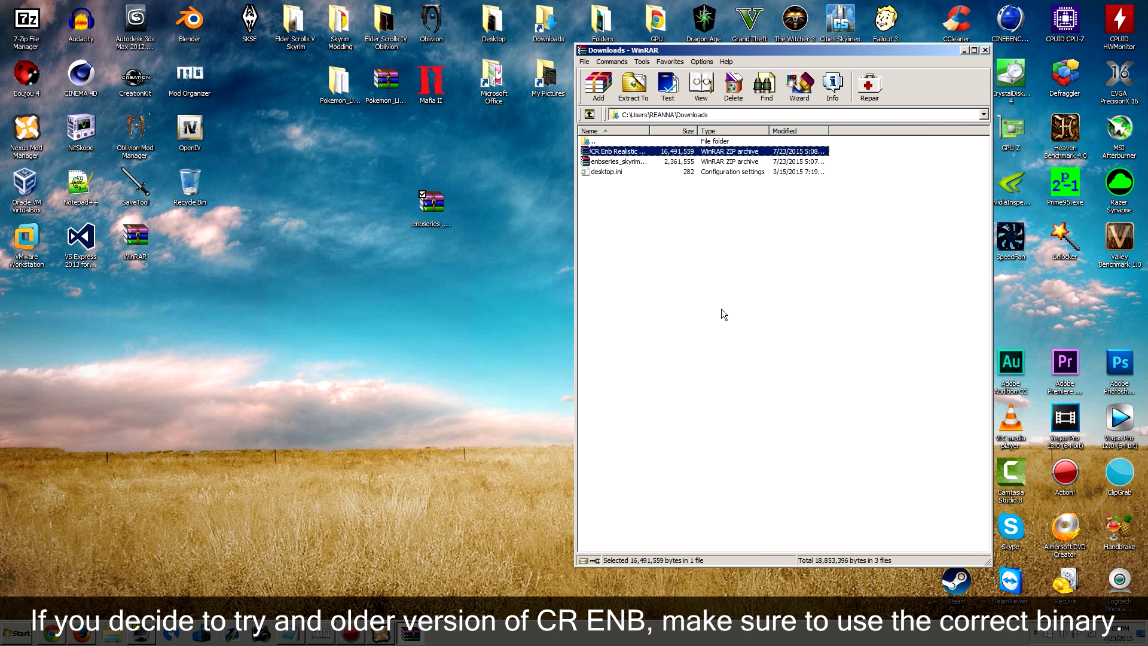
left_click_drag(701, 153, 430, 283)
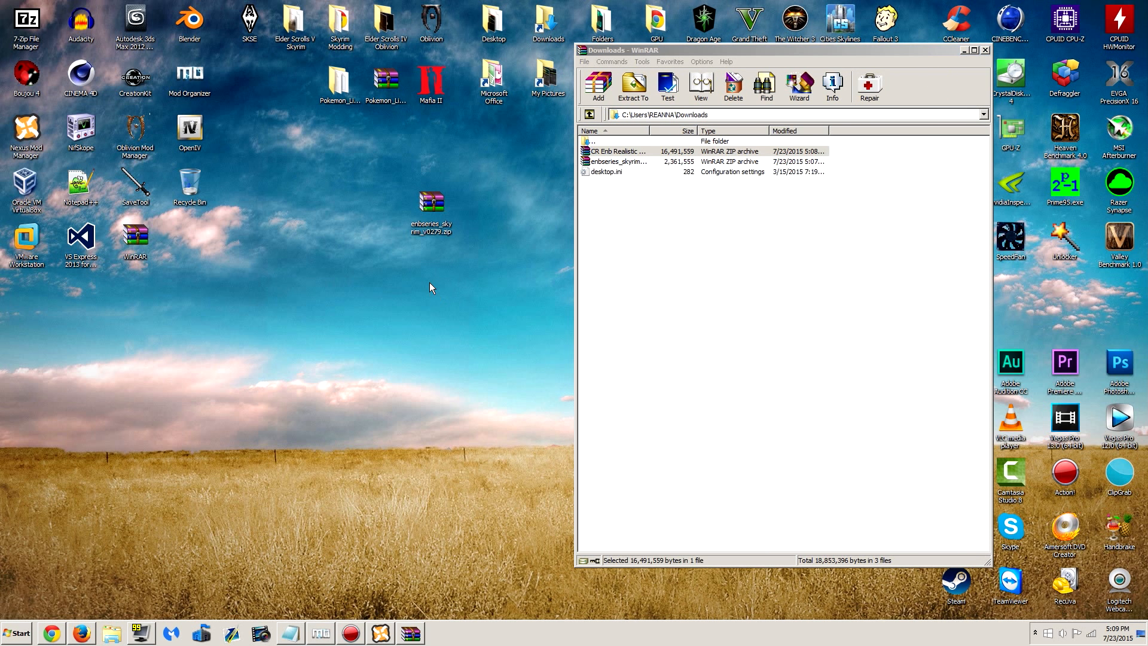
Close the Downloads archive window and check the ENBSeries and CR Enb archives on the desktop
left_click(986, 50)
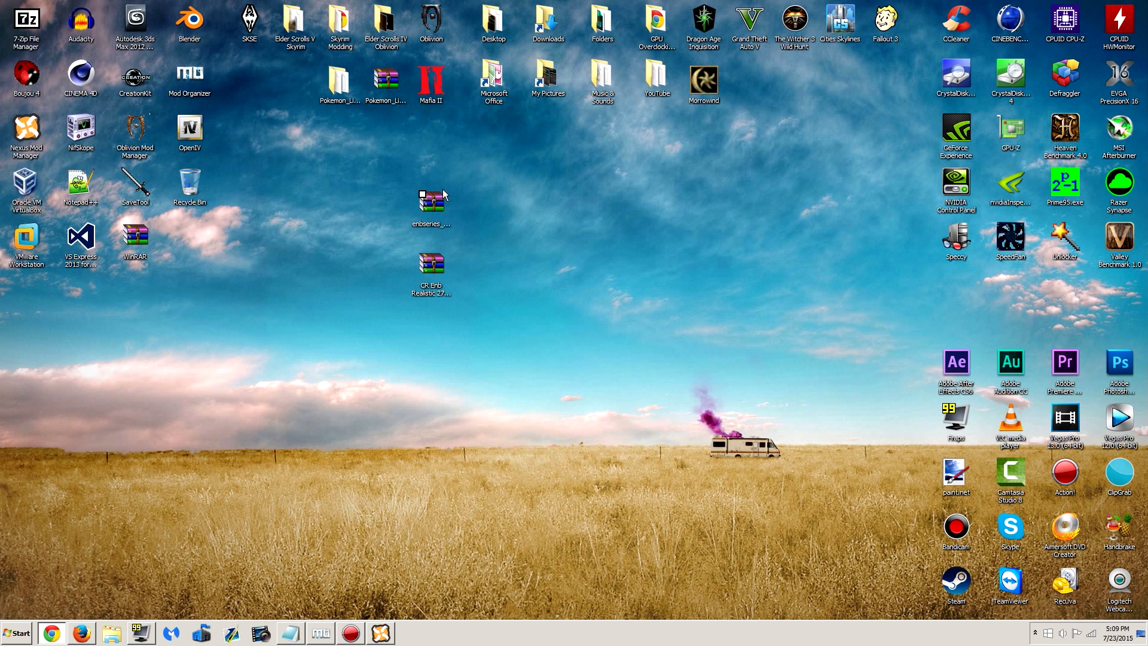
left_click(436, 266)
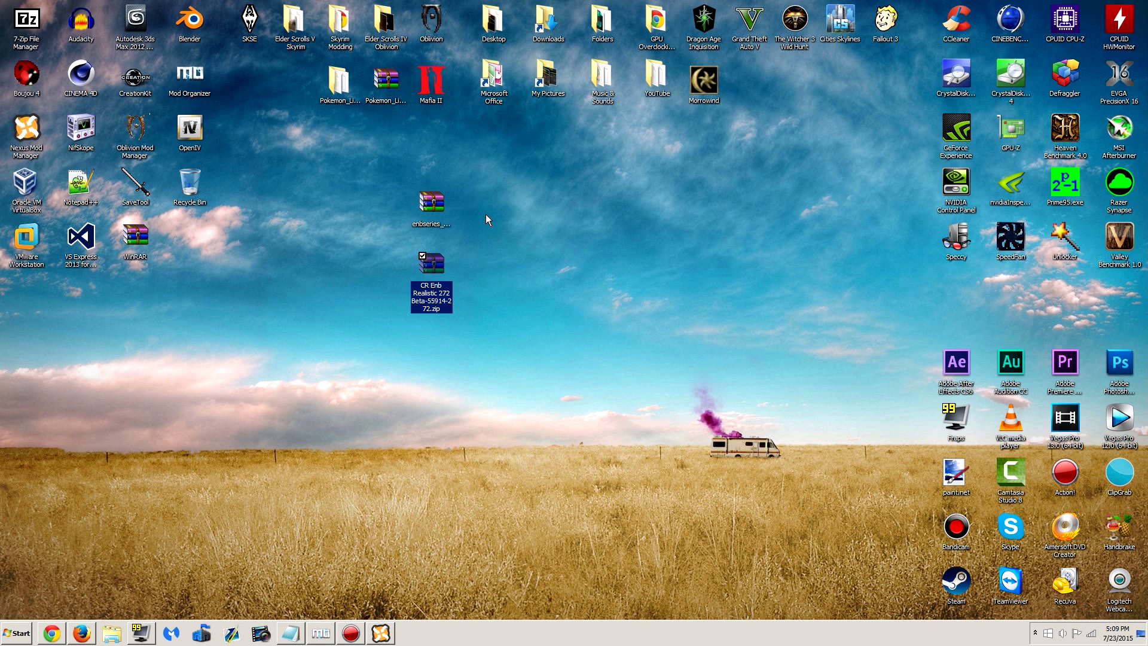
left_click(434, 199)
left_click(438, 293)
left_click(524, 243)
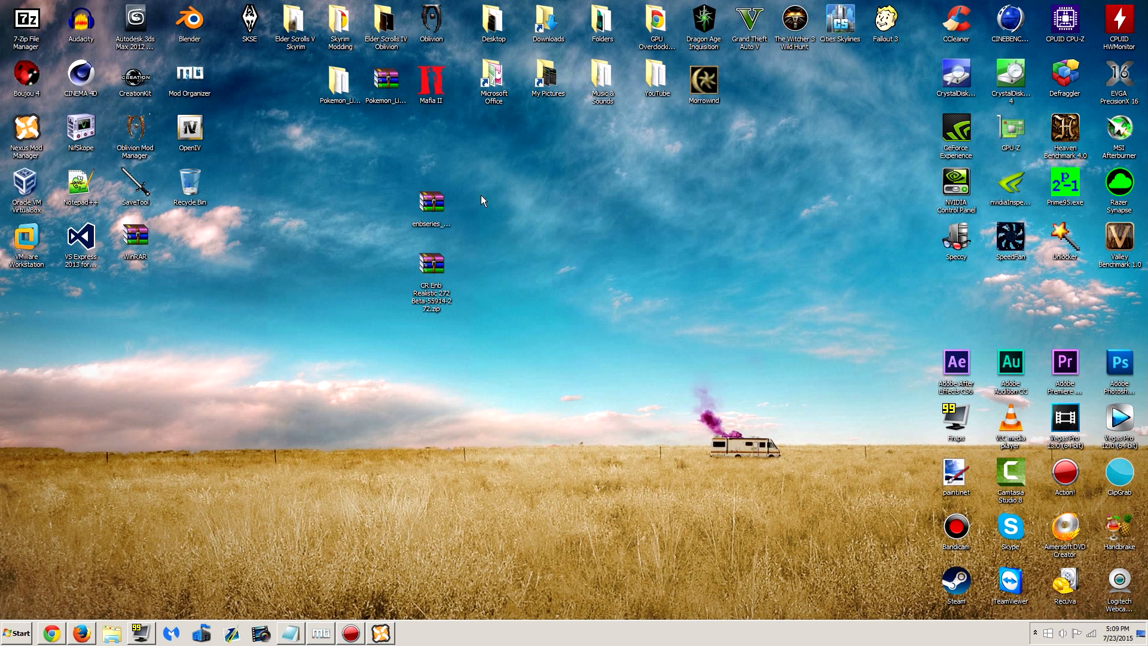
Extract enbseries_skyrim_v0279.zip into its own folder and place that folder beside the archive on the desktop
left_click(425, 210)
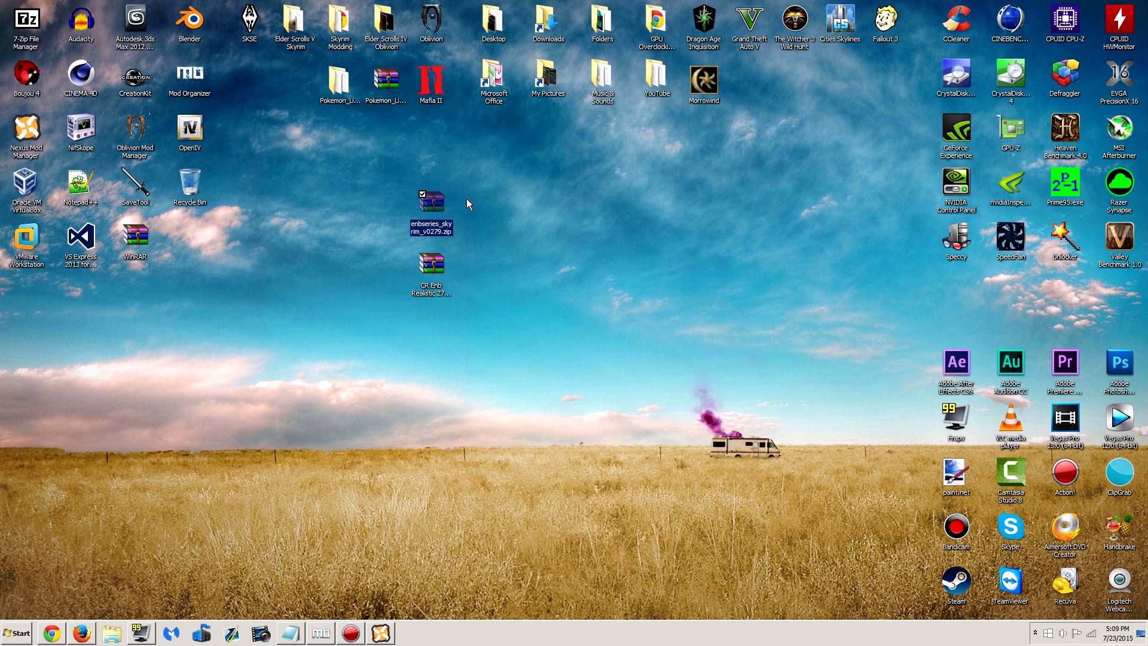
right_click(432, 205)
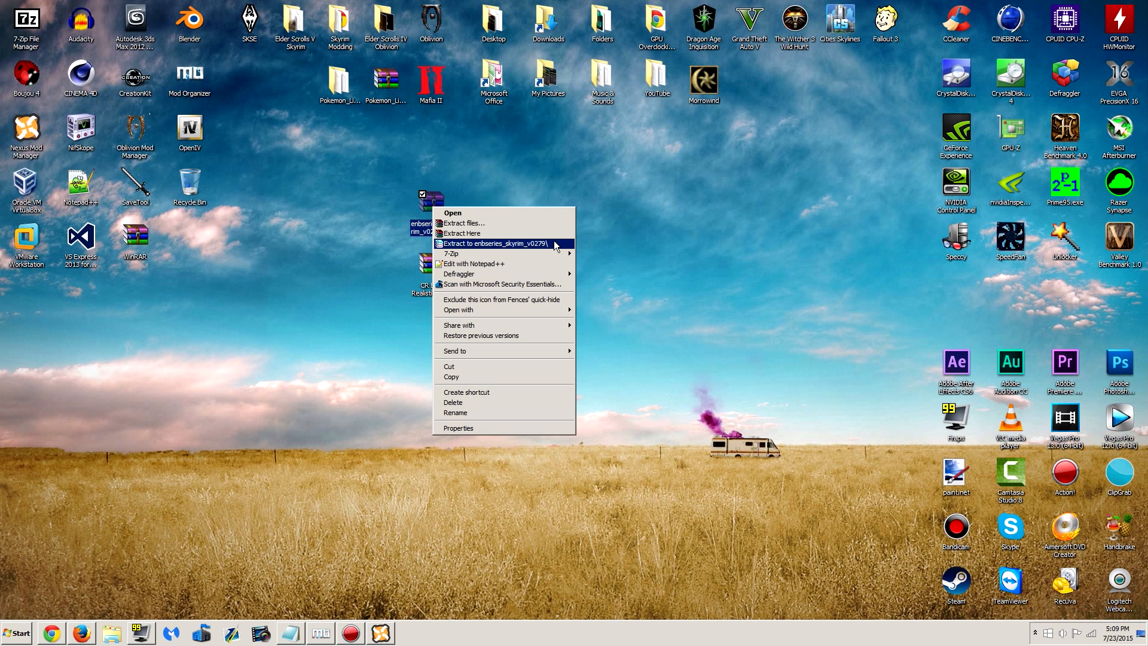
mouse_move(556, 254)
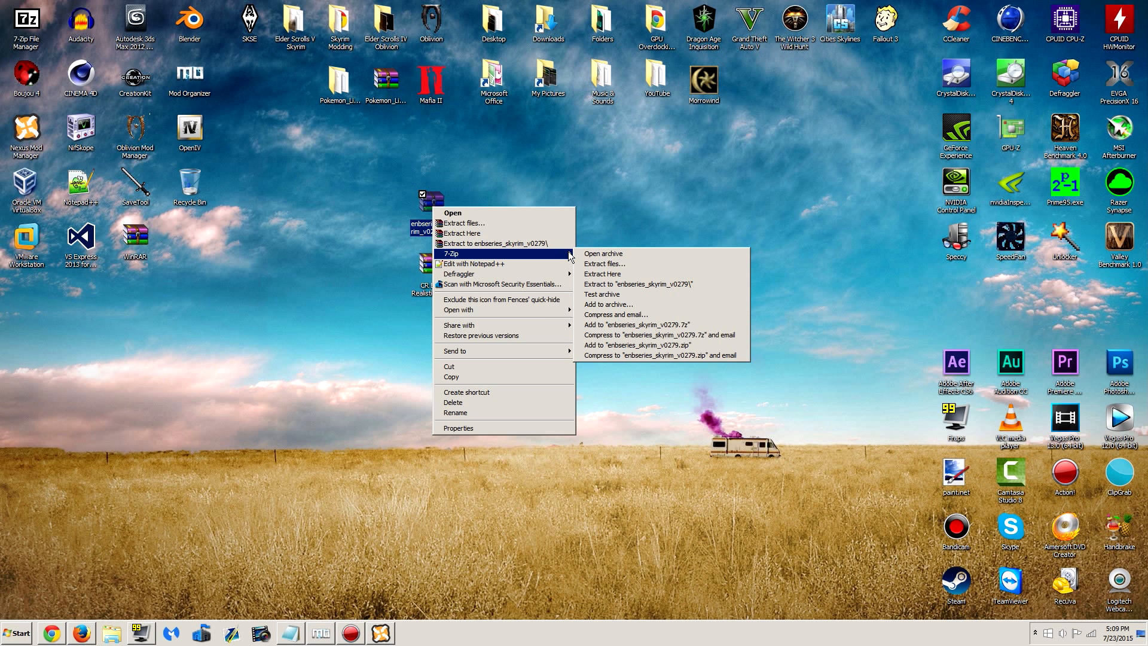
left_click(706, 285)
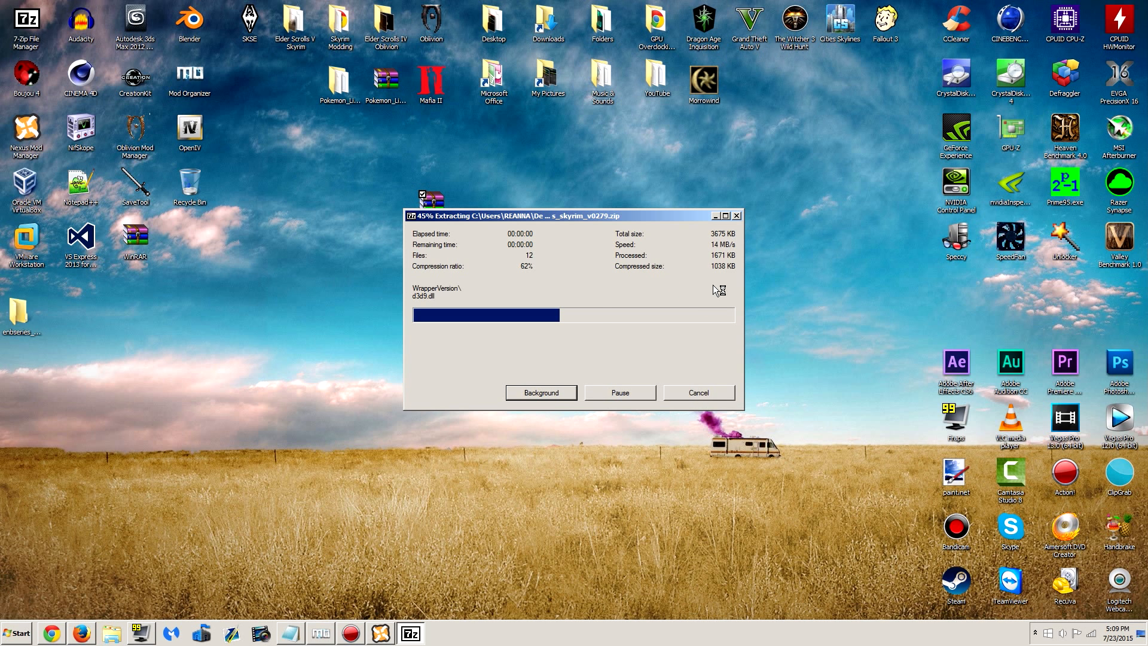
left_click_drag(18, 304, 450, 208)
Extract the CR Enb Realistic 272 Beta archive into its own folder and place that folder beside the archive
left_click(433, 268)
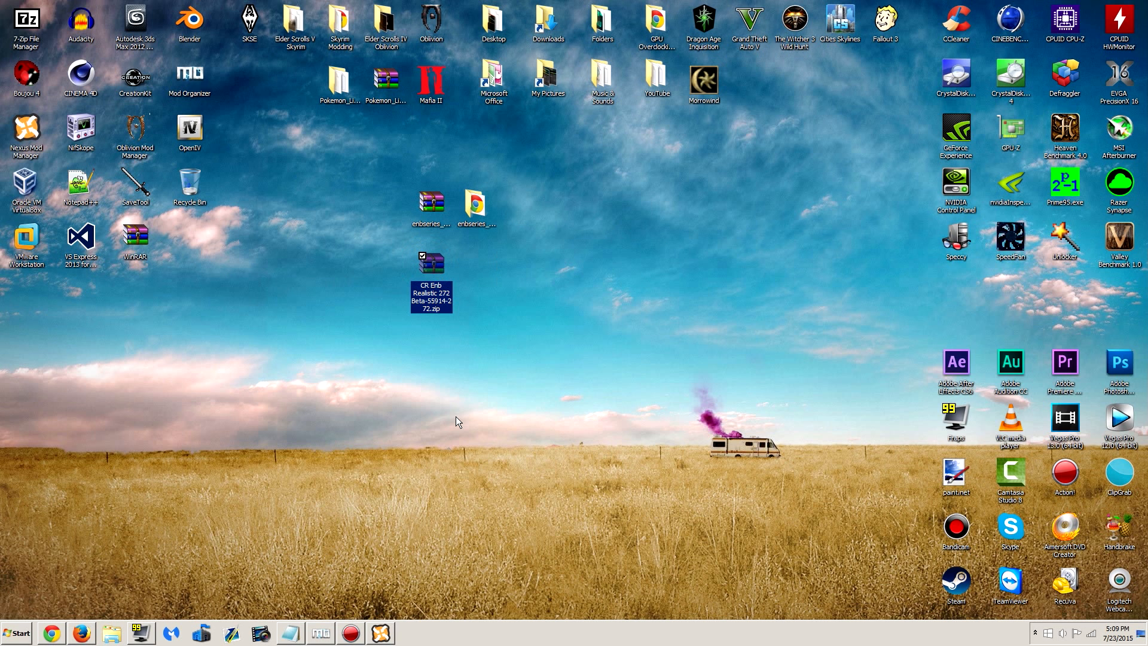
right_click(433, 269)
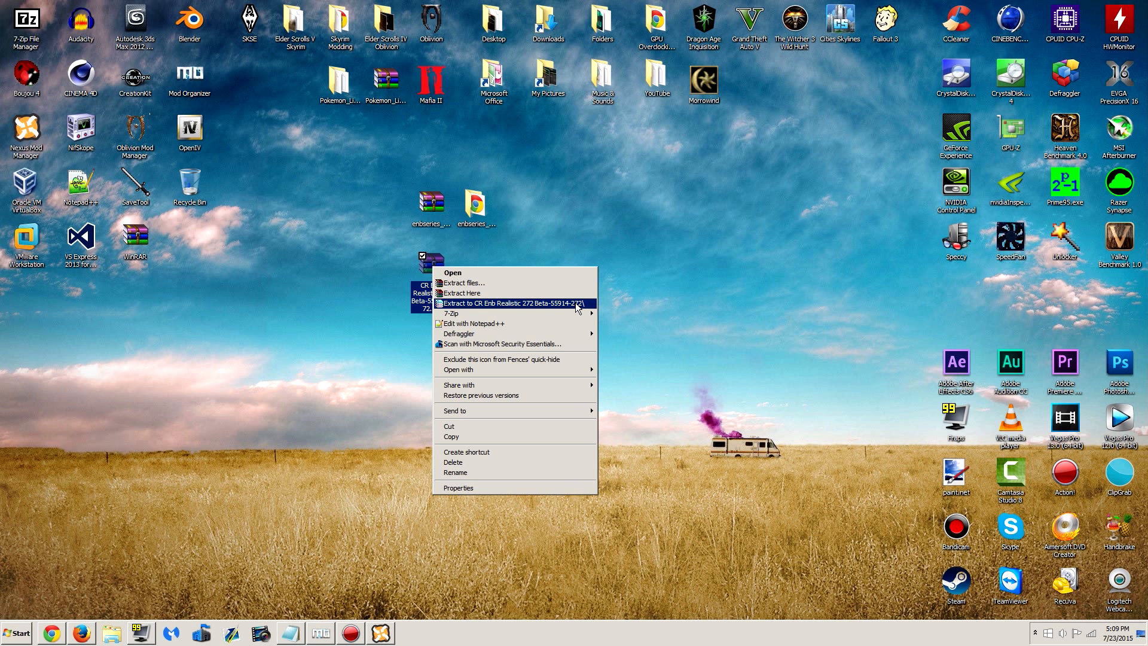
mouse_move(579, 314)
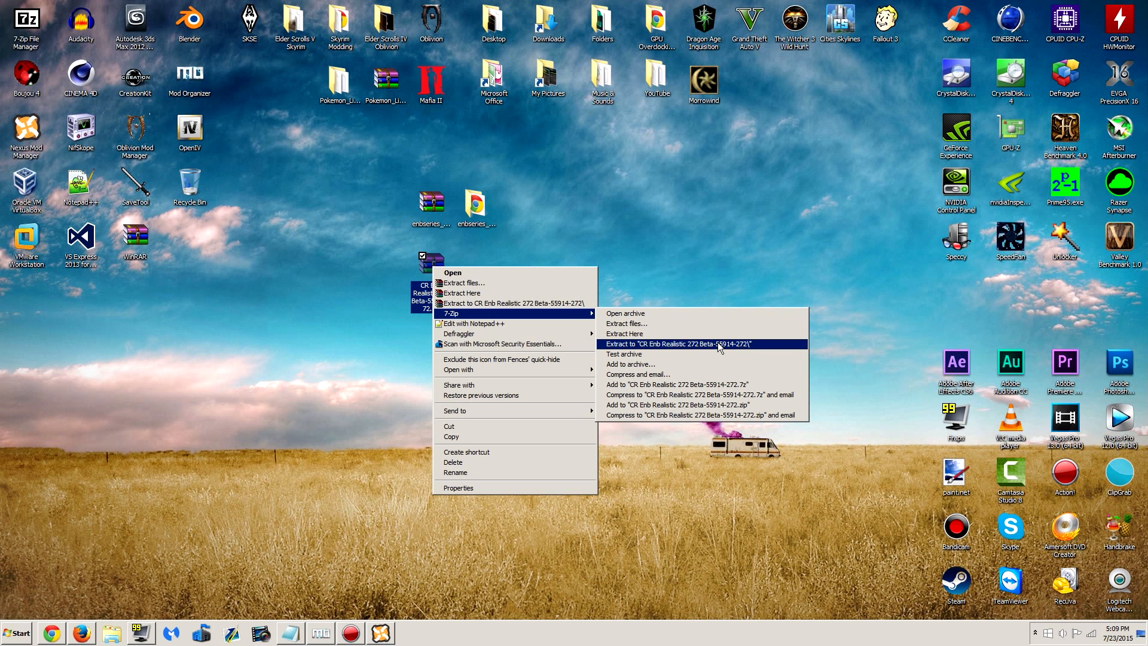
left_click(546, 303)
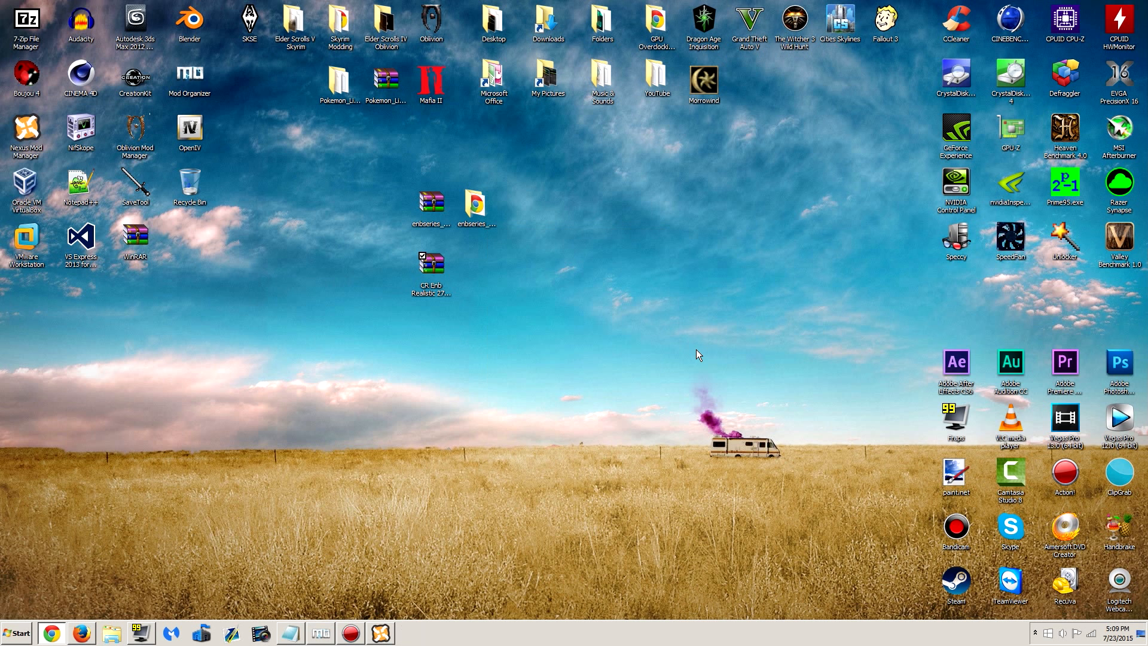
left_click_drag(26, 318, 483, 273)
Delete the two ZIP archives from the desktop, keeping the extracted folders
left_click(363, 323)
left_click_drag(377, 164, 450, 274)
key("Delete")
key("Return")
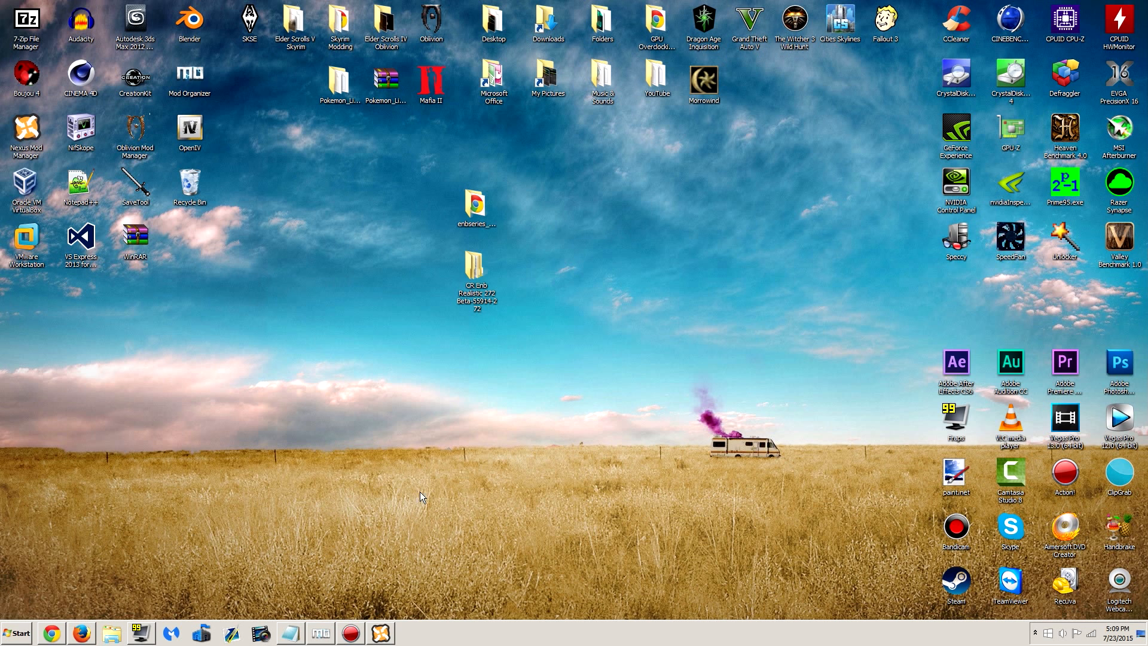
Open the Skyrim game folder from Nexus Mod Manager, minimize the manager, and snap the folder window to the right half of the screen
left_click(384, 635)
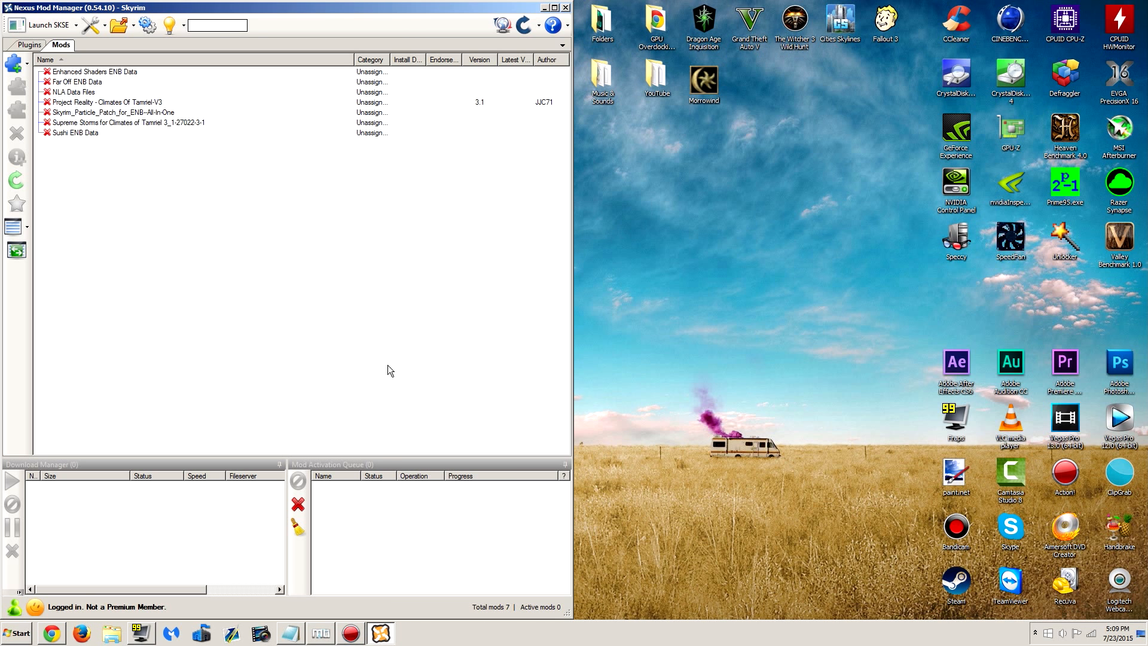
left_click(134, 31)
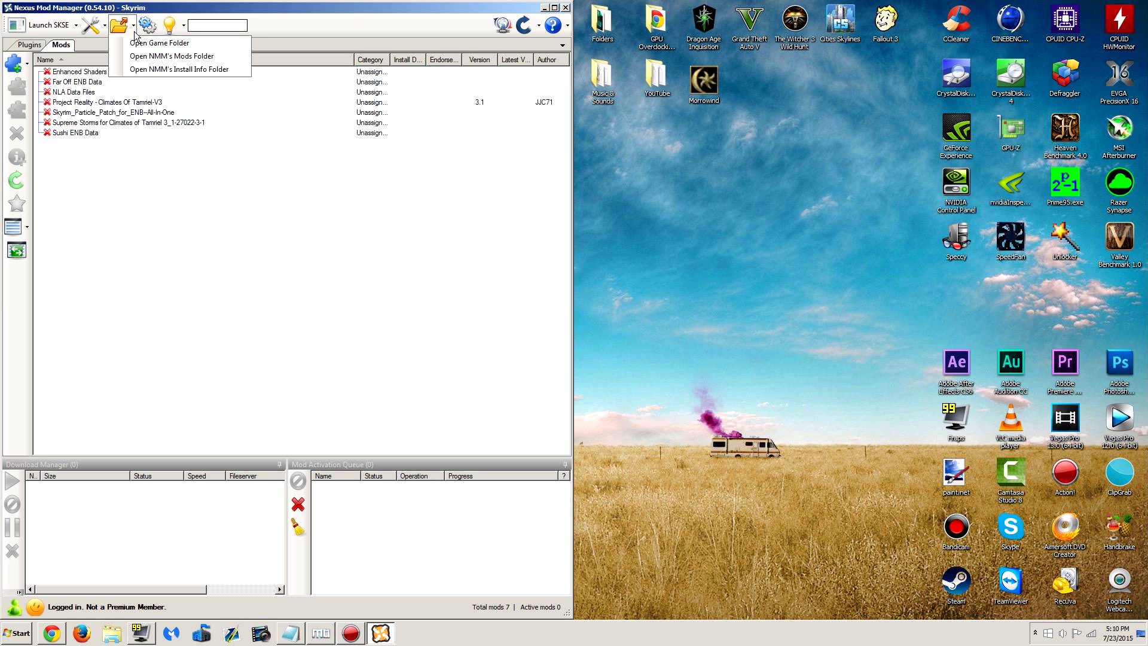
left_click(133, 29)
left_click(134, 28)
left_click(143, 43)
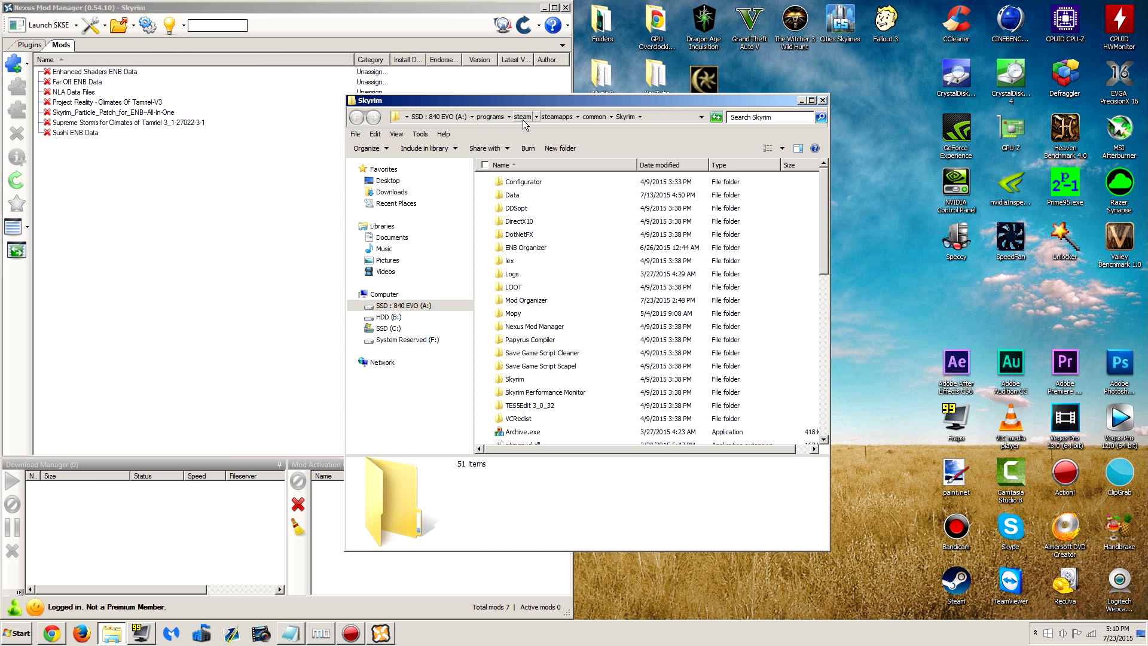
left_click(545, 8)
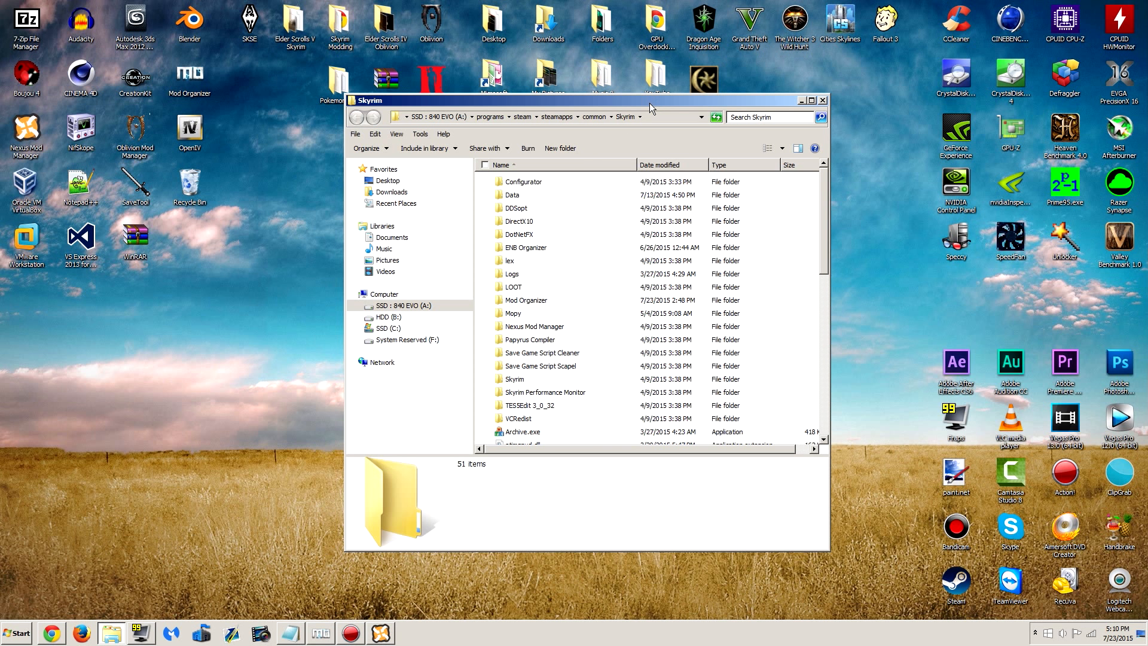
key("super+Right")
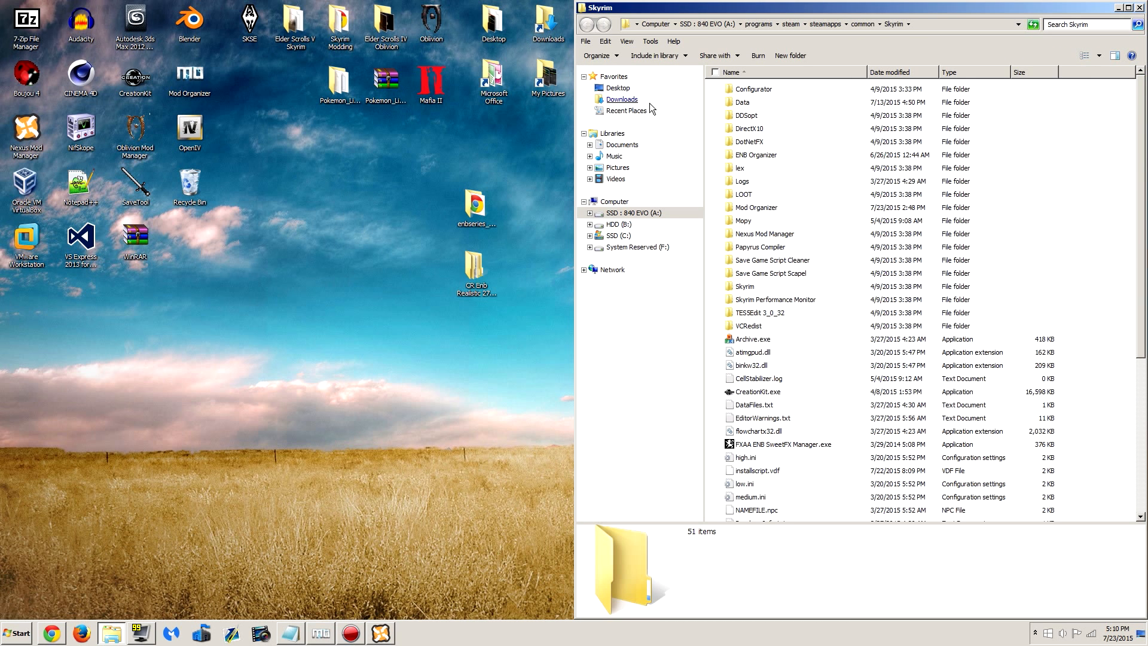
Look through Mod Organizer's log for the Skyrim installation path, with the organizer minimized again when finished
left_click(323, 634)
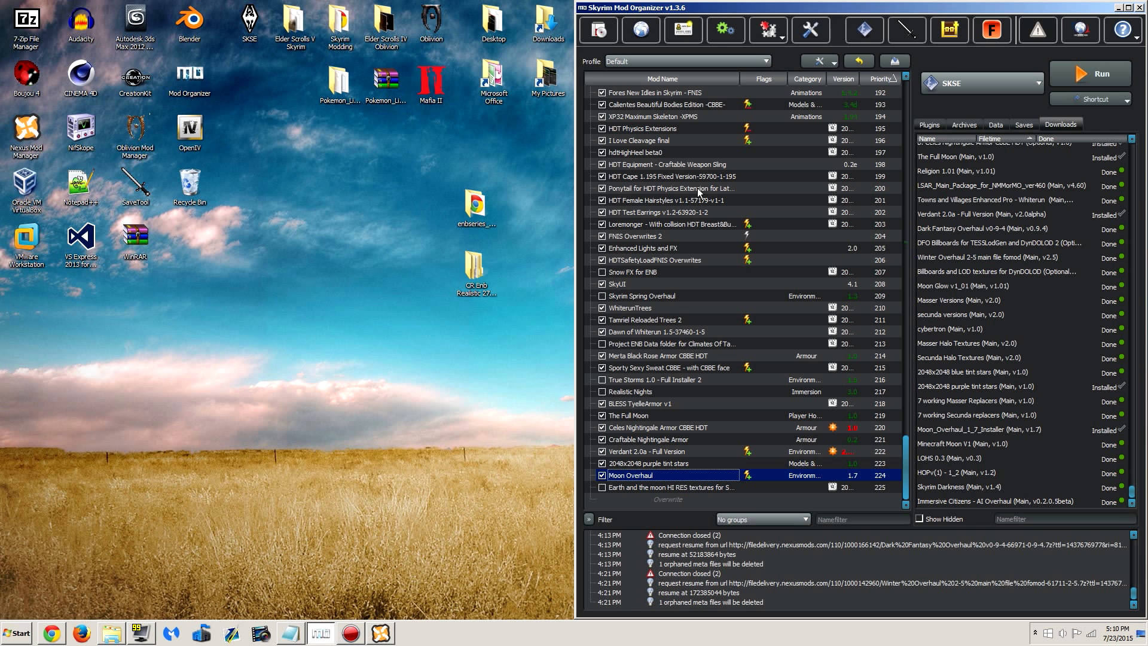
scroll(713, 424, "up", 5)
scroll(713, 423, "down", 5)
left_click(1134, 535)
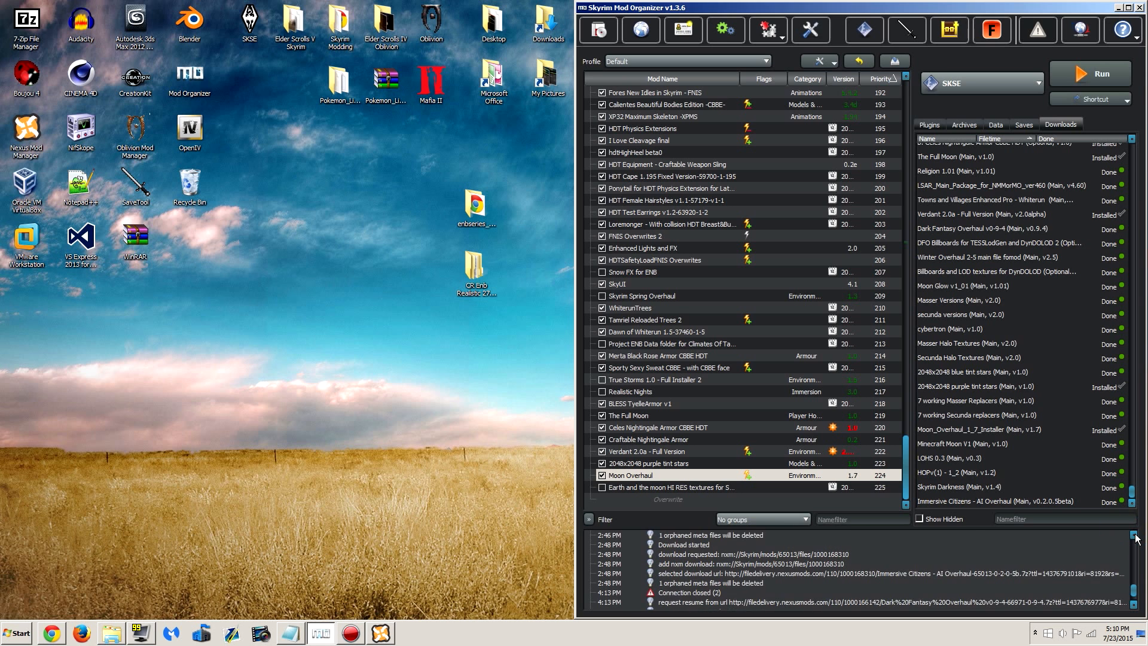
left_click(1135, 535)
left_click(1134, 535)
left_click(1135, 535)
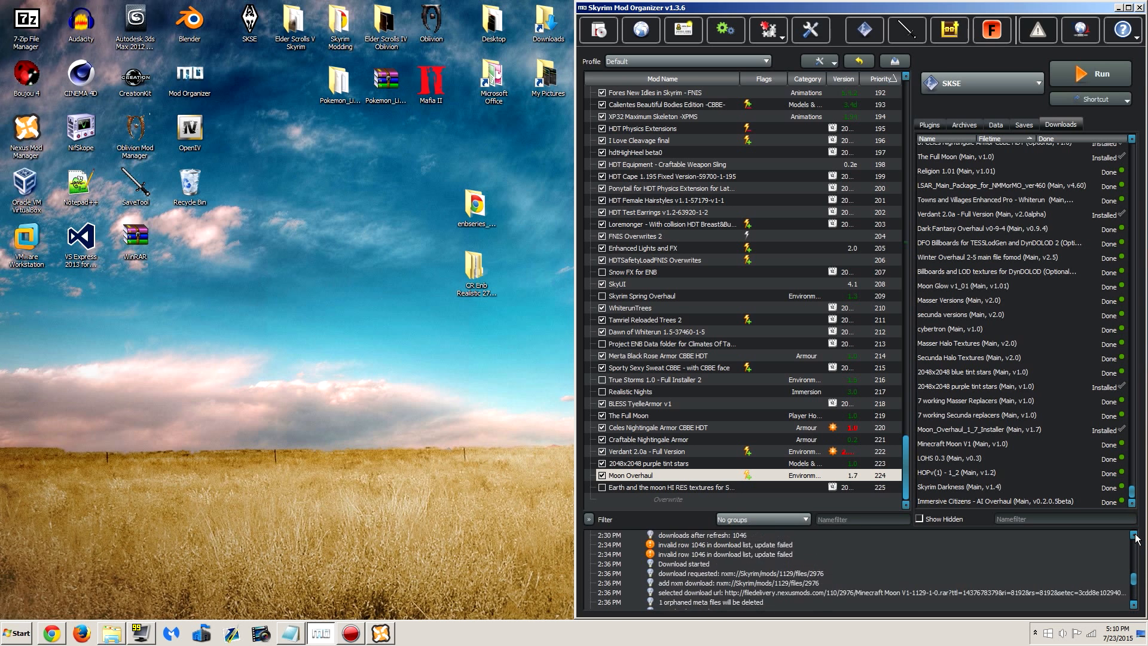
left_click(1135, 535)
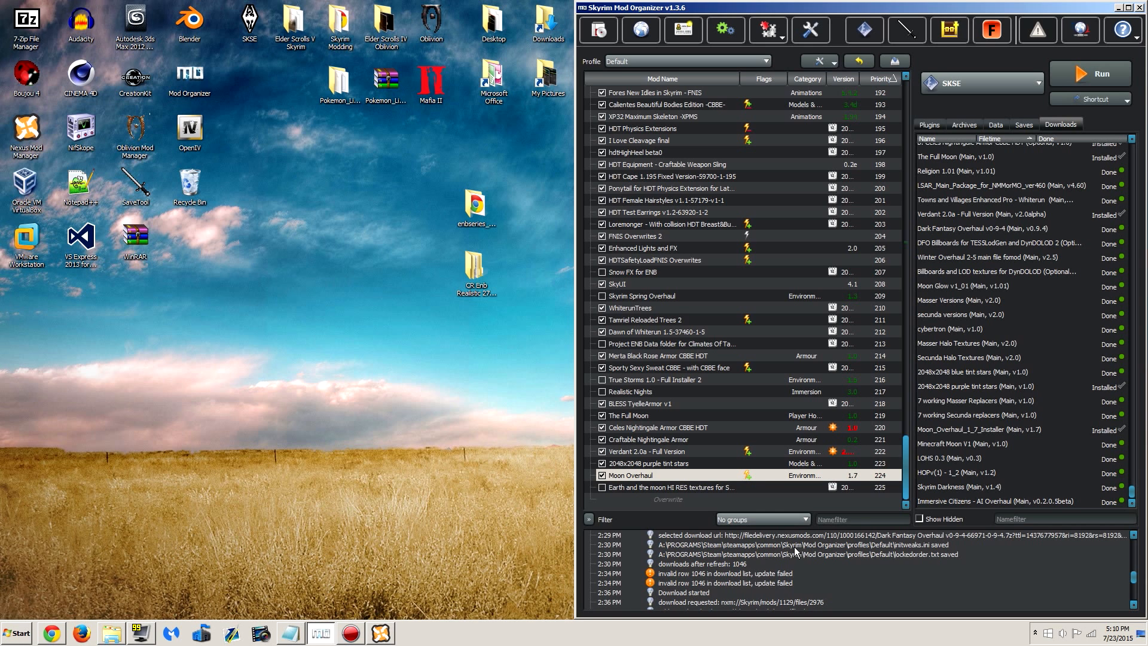
left_click(1119, 7)
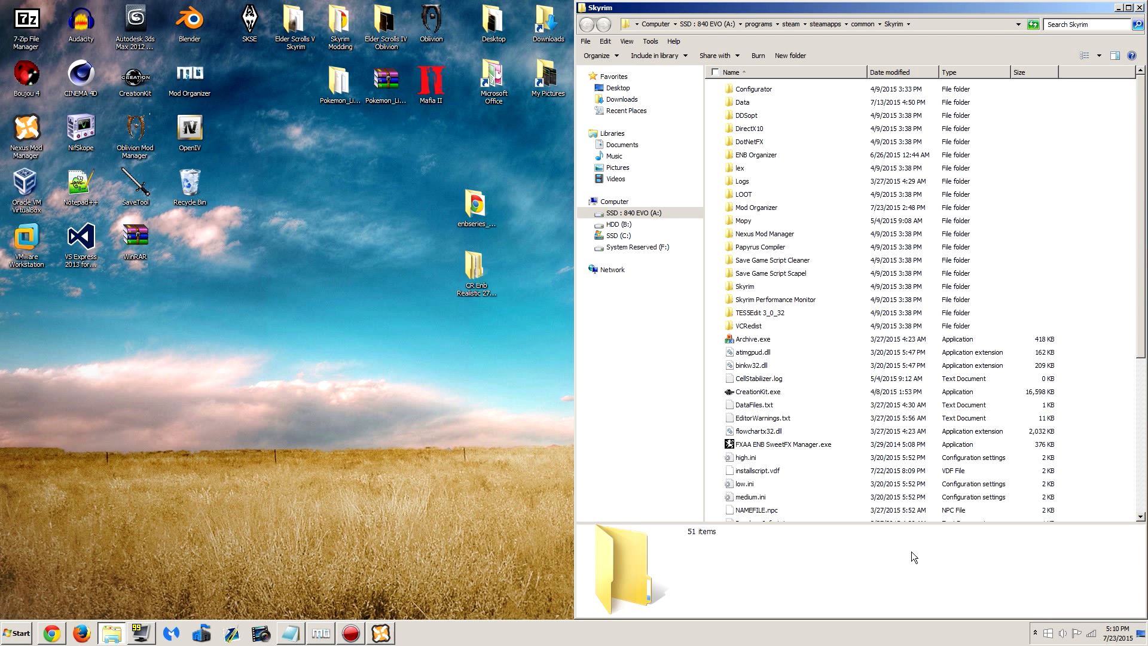
left_click(20, 633)
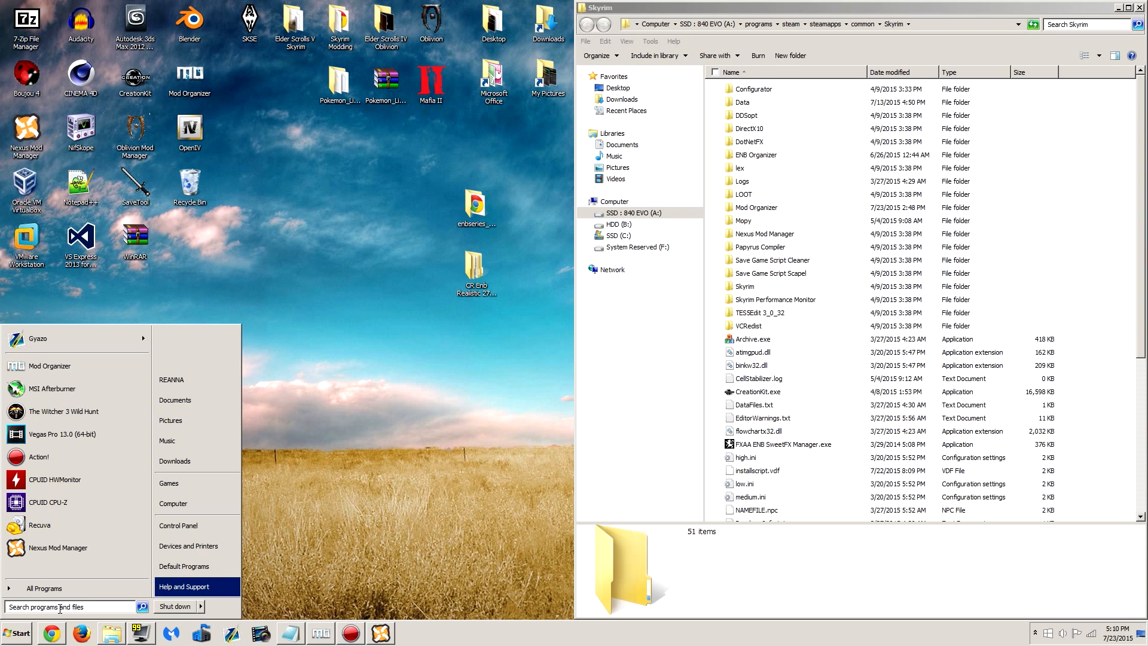
left_click(971, 15)
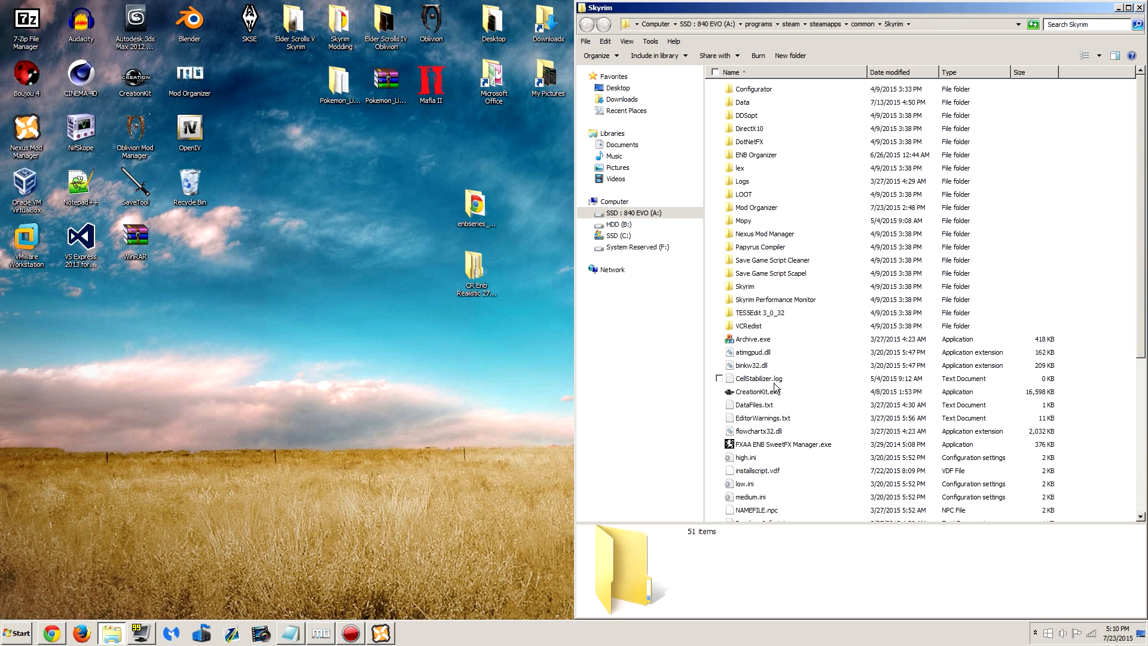
Check the Skyrim game folder for SkyrimLauncher.exe and TESV.exe to verify that it is the main installation directory
scroll(885, 371, "down", 6)
scroll(909, 419, "up", 6)
scroll(933, 287, "down", 6)
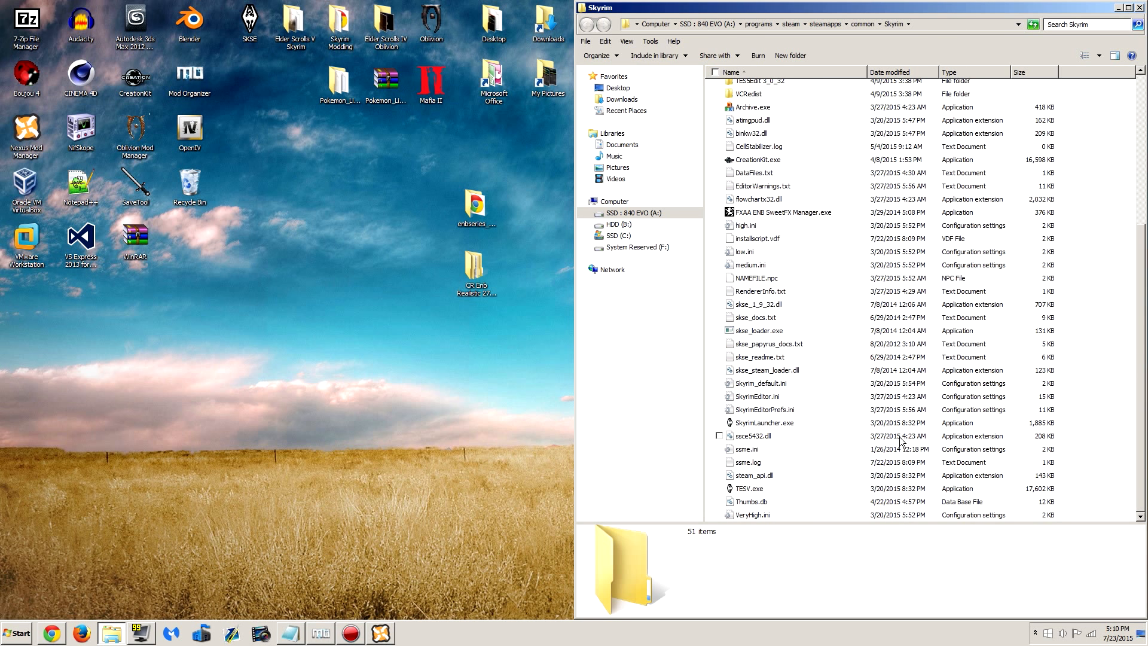
left_click(798, 423)
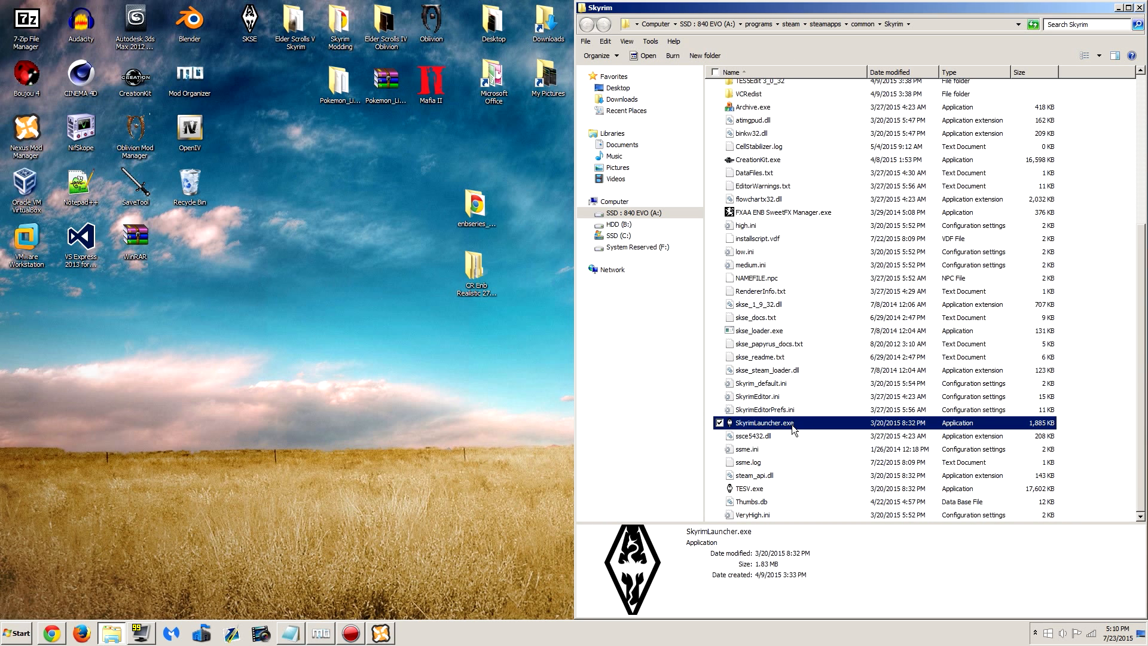
left_click(759, 489)
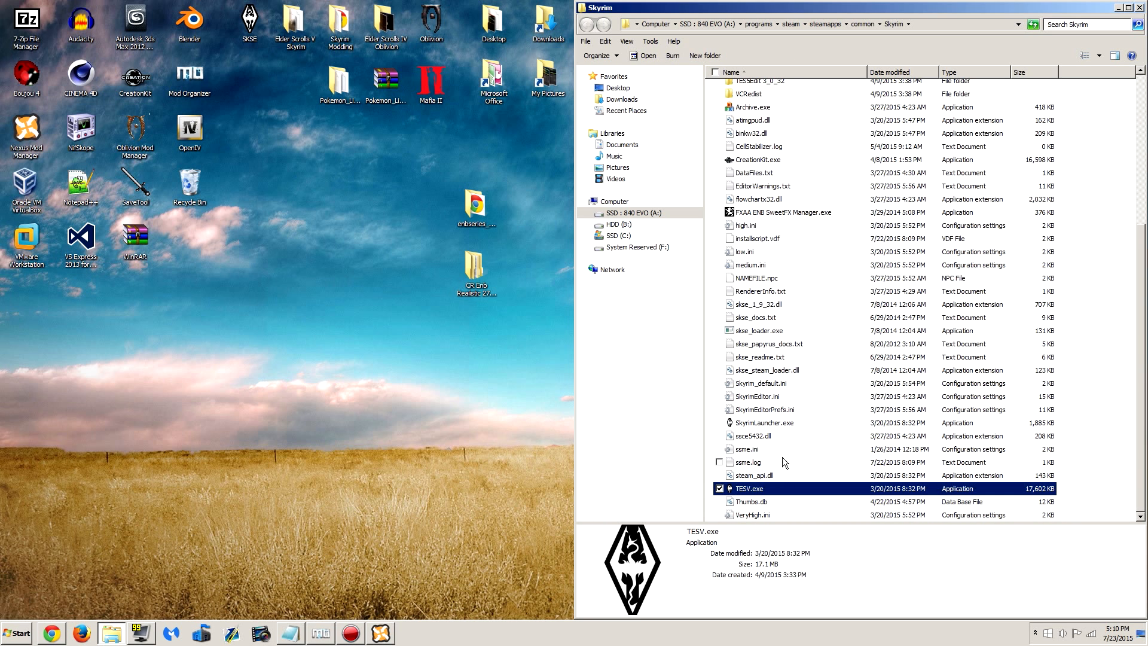
left_click(796, 424)
left_click(776, 487)
left_click(808, 422)
left_click(781, 487)
left_click(817, 422)
left_click(793, 485)
left_click(819, 425)
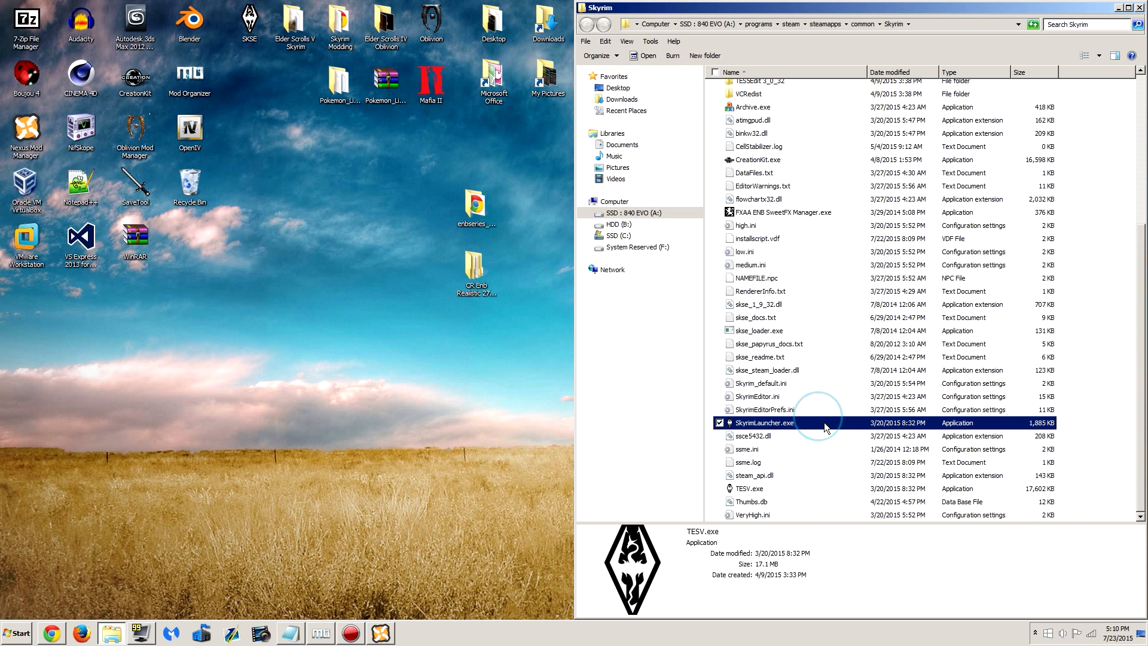
scroll(825, 427, "up", 6)
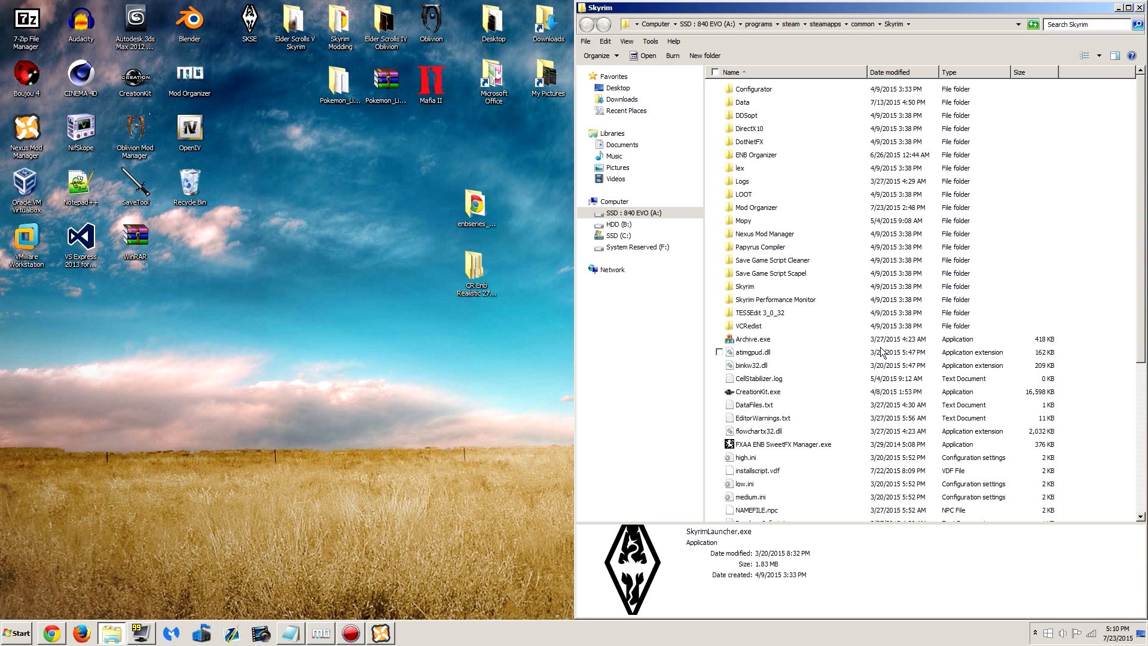
Open the extracted enbseries_skyrim_v0279 folder and snap its window to the left half of the screen, beside the Skyrim folder
double_click(476, 207)
left_click_drag(705, 115, 632, 59)
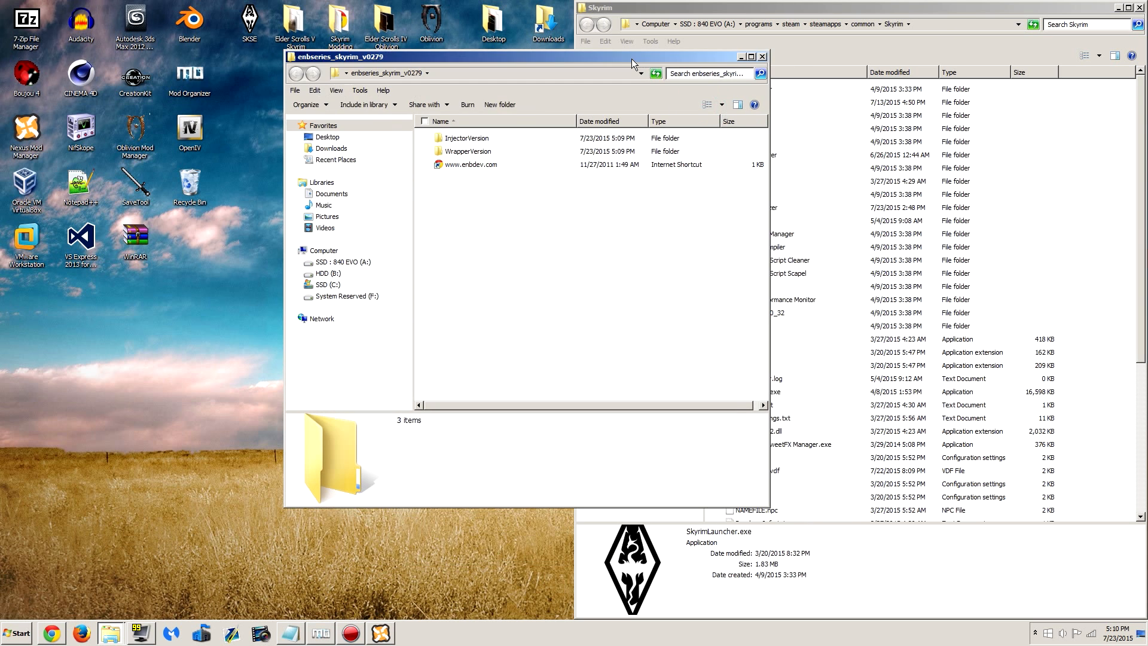
key("super+Left")
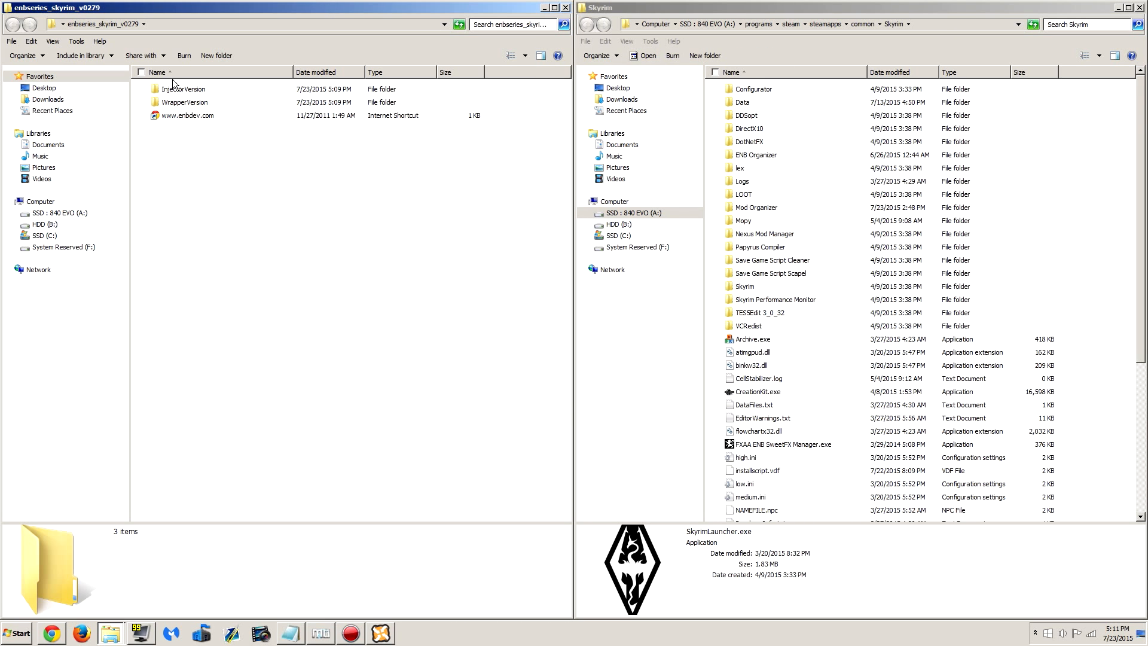
Compare the InjectorVersion and WrapperVersion folders inside enbseries_skyrim_v0279 to decide which one to use
left_click(211, 90)
left_click(238, 104)
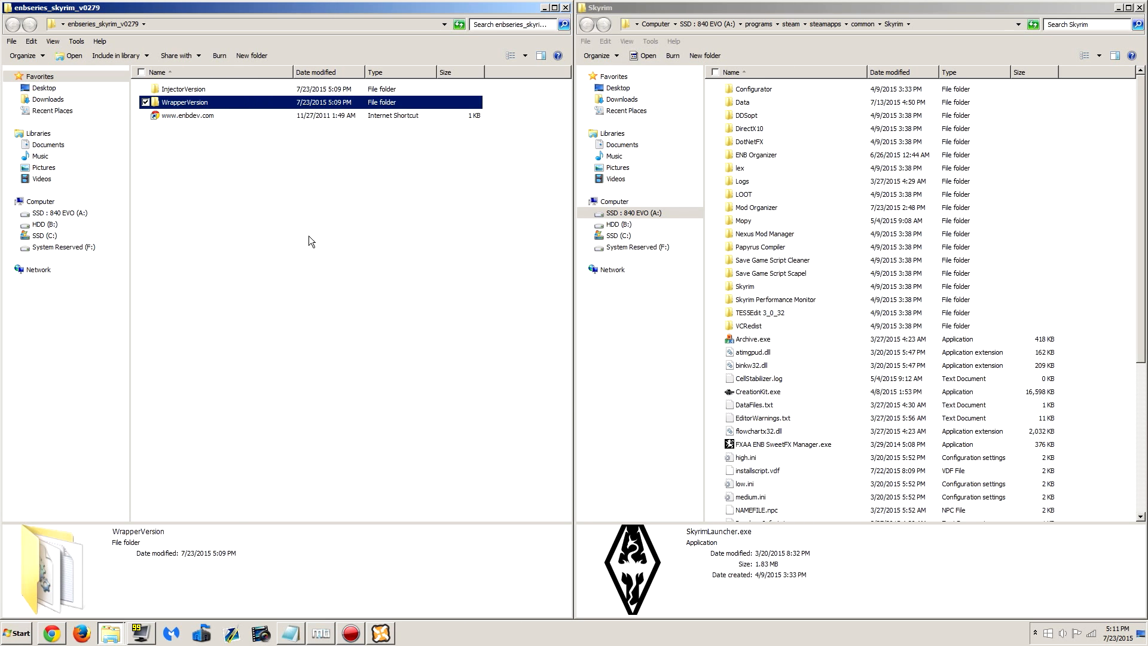
left_click(261, 248)
left_click(316, 108)
left_click(358, 369)
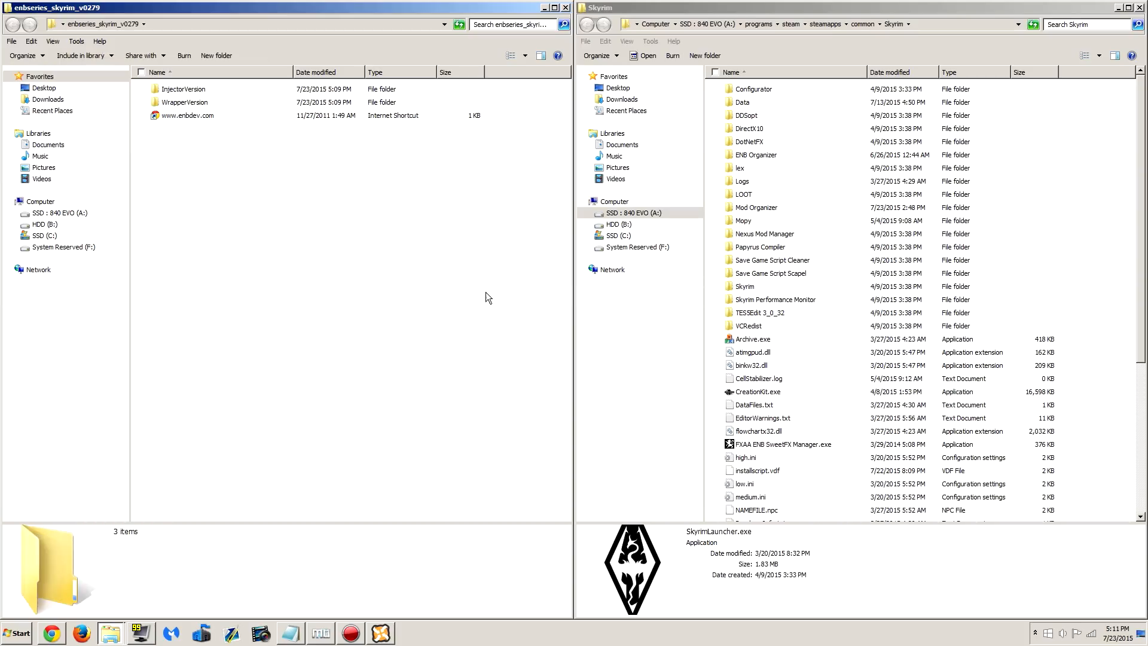
left_click(222, 105)
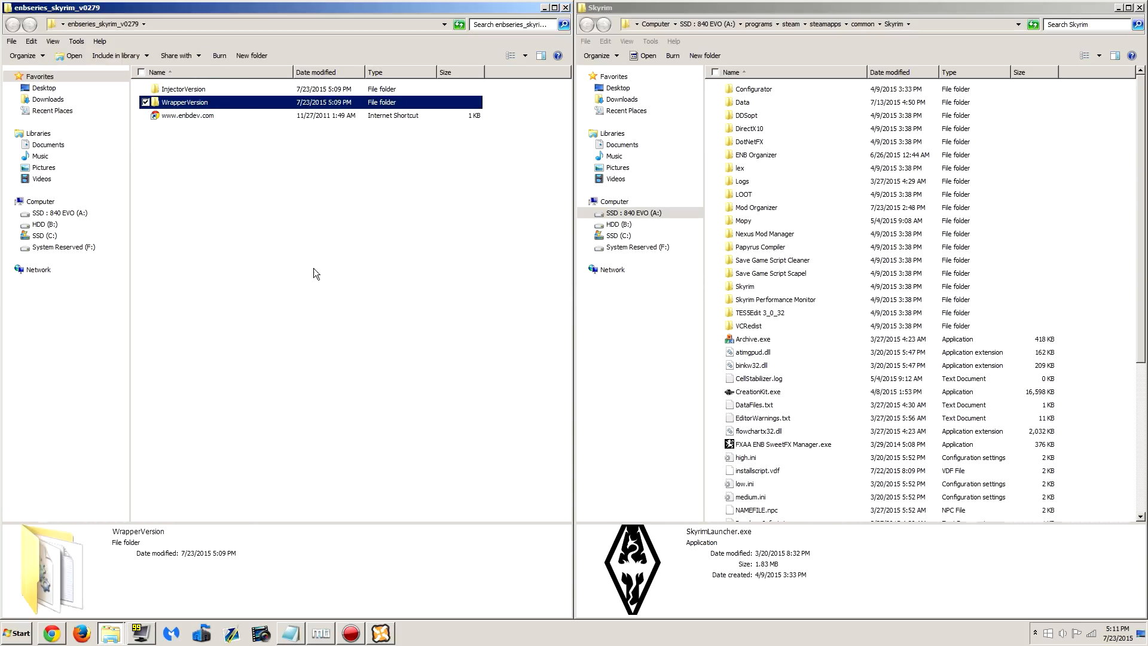
left_click(320, 304)
left_click(227, 91)
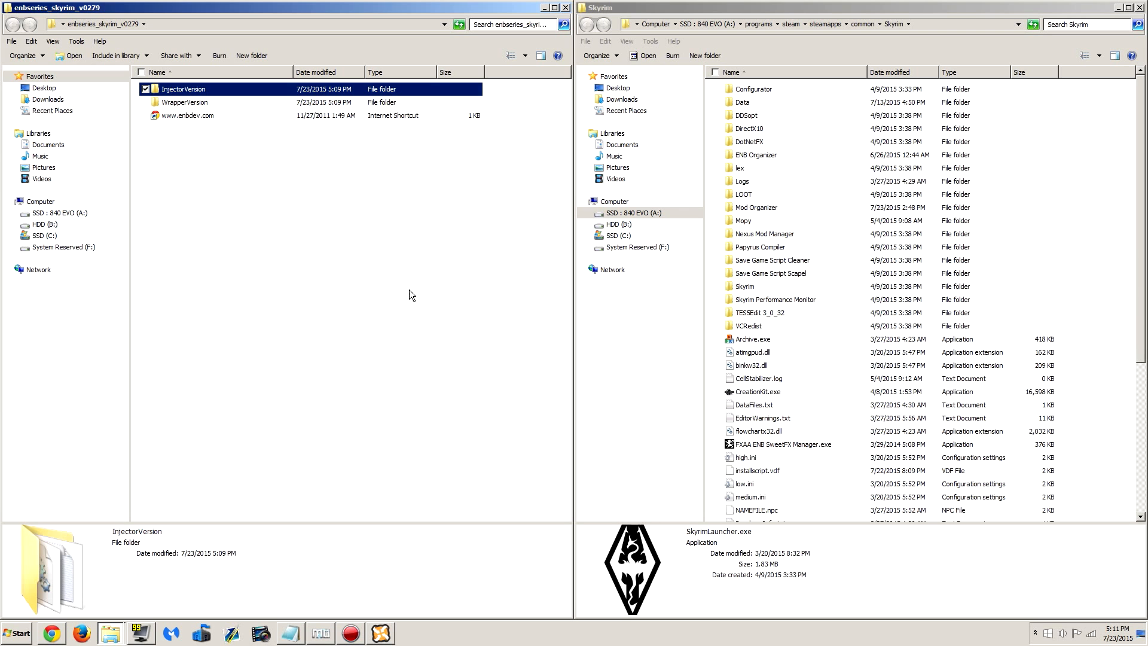
Copy d3d9.dll from the WrapperVersion folder into the Skyrim game folder, closing the ENBSeries window when done
left_click(188, 353)
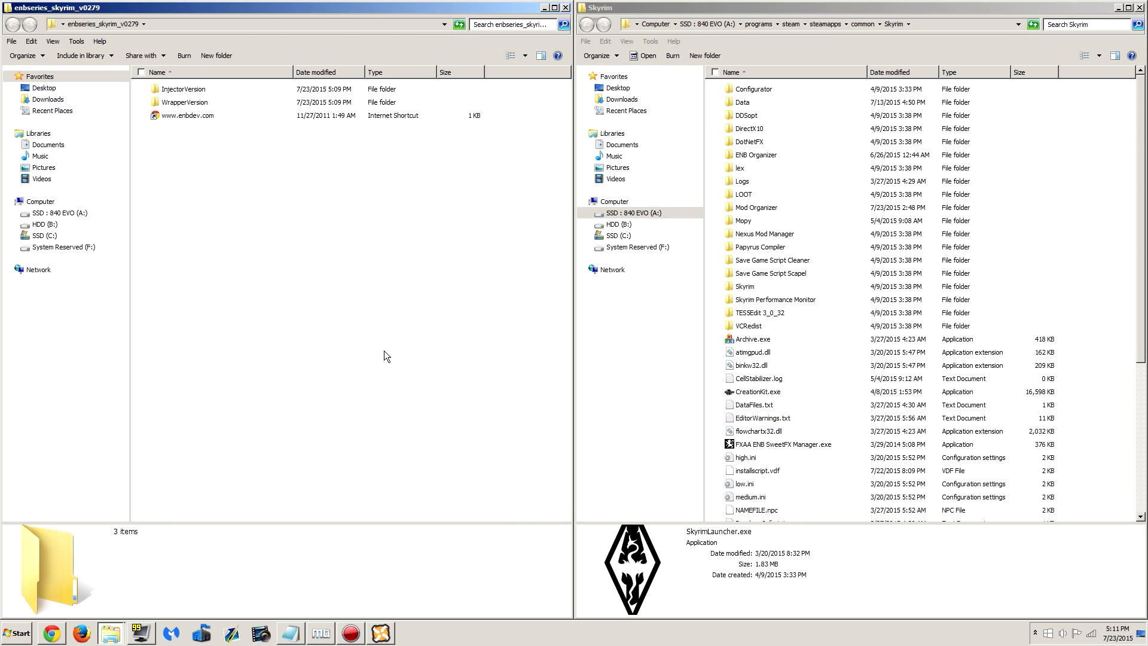
double_click(323, 103)
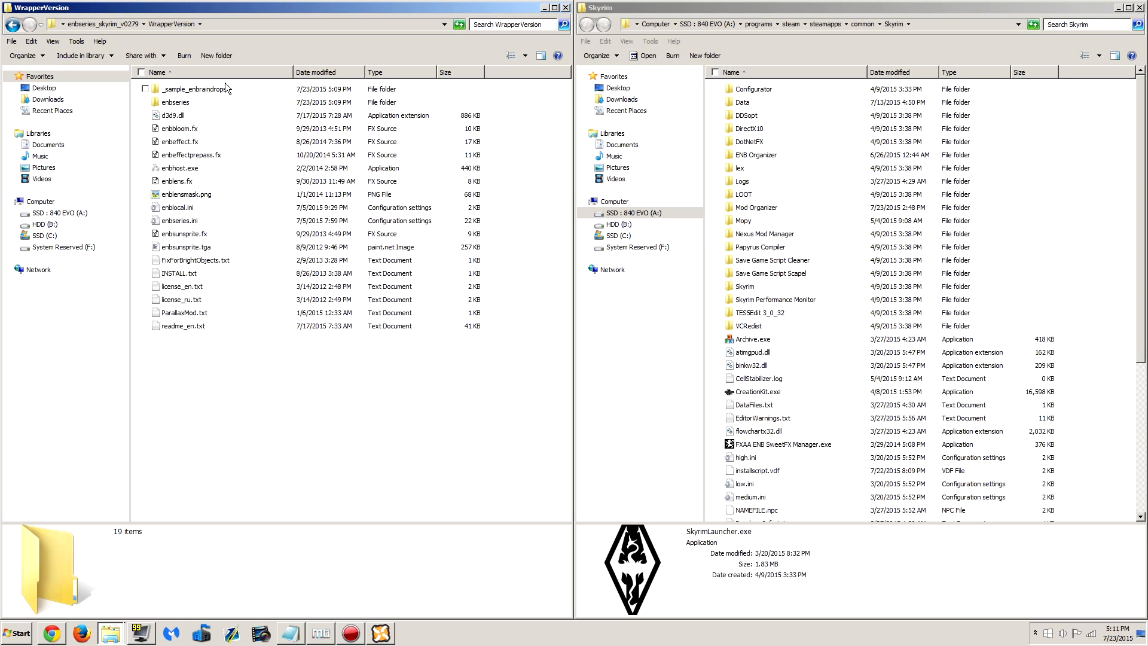
left_click(216, 119)
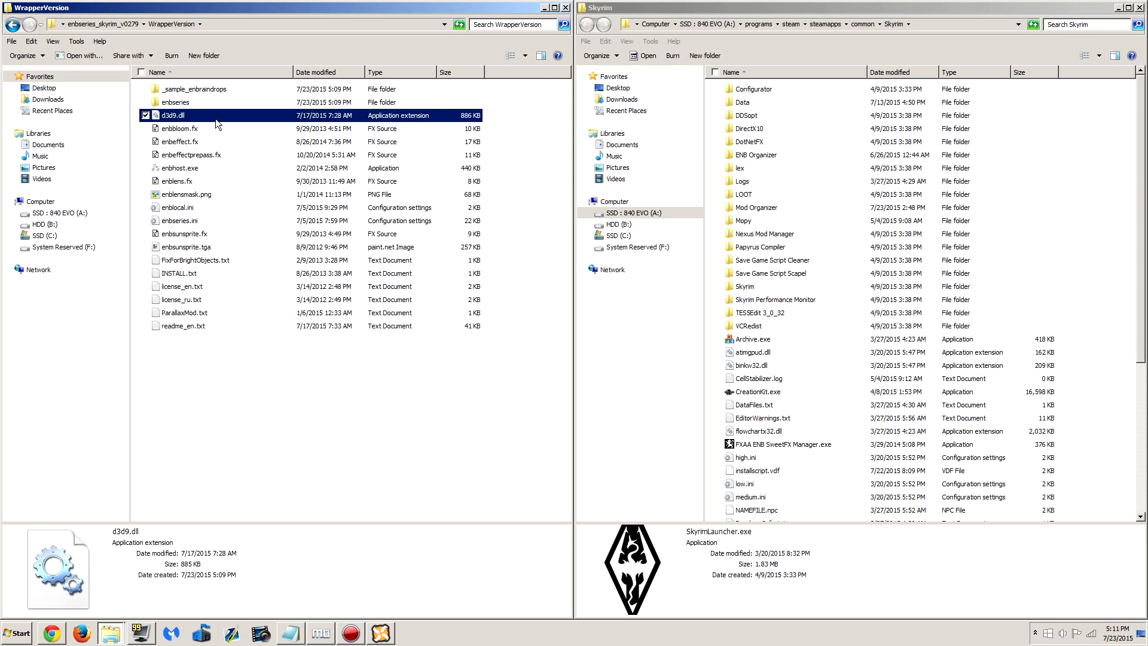
right_click(290, 114)
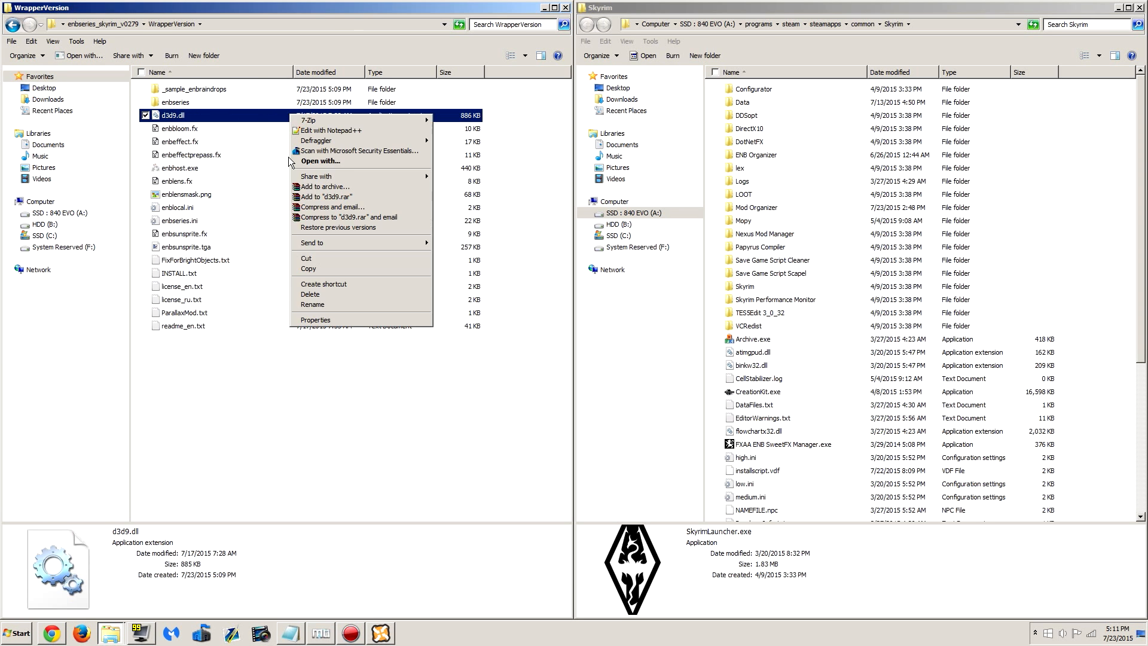
left_click(309, 269)
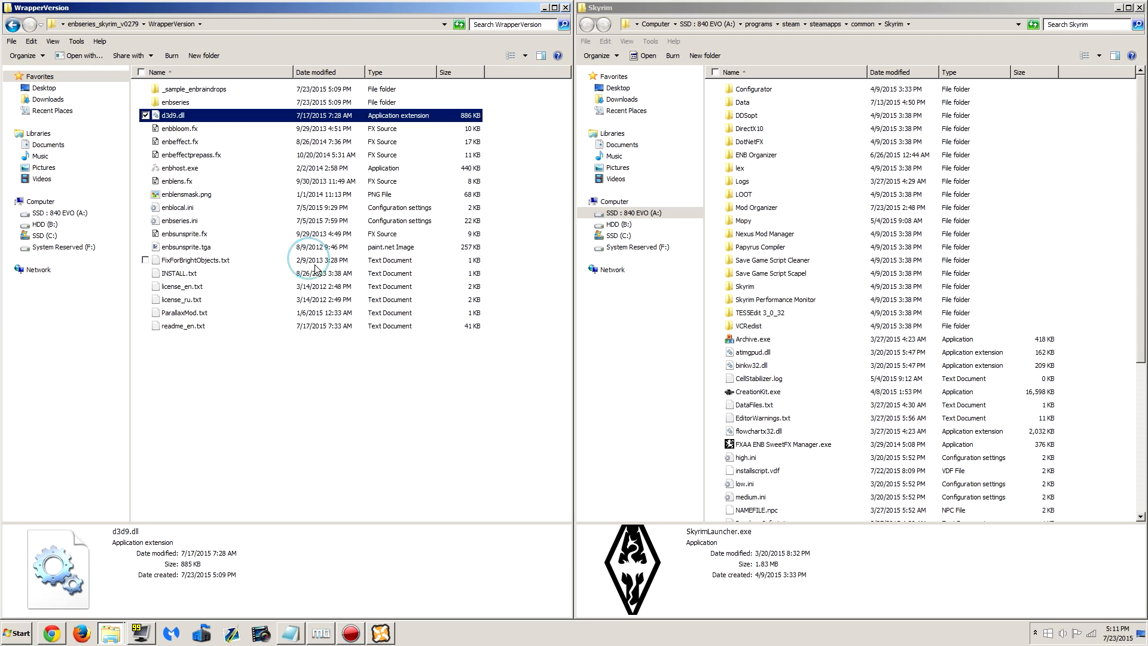
right_click(708, 378)
left_click(771, 447)
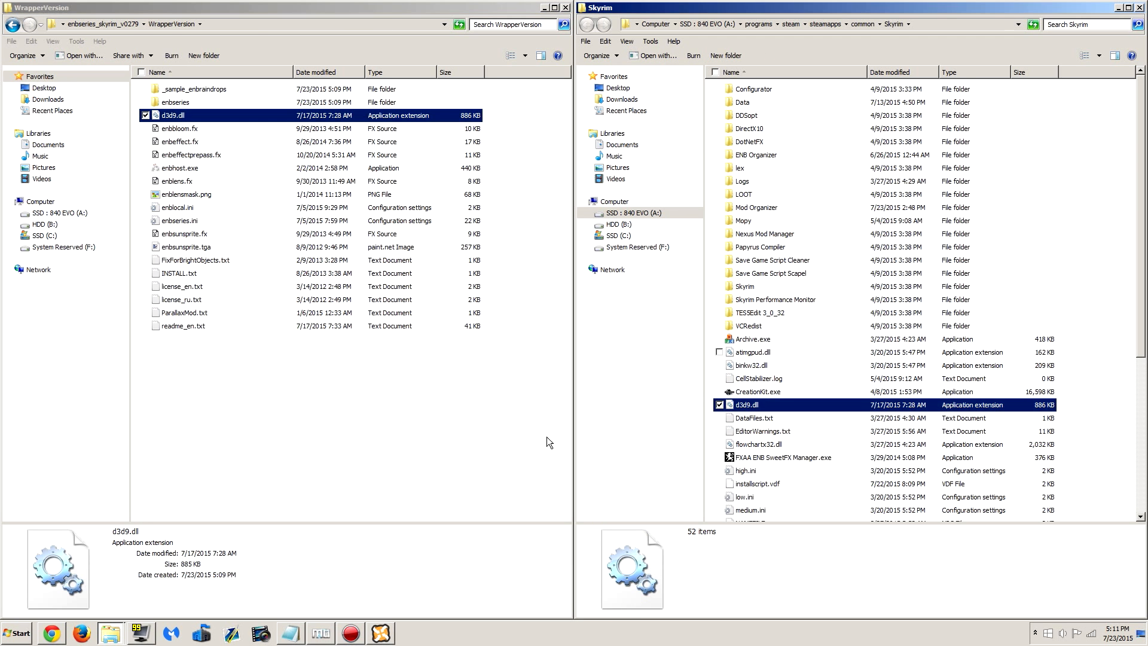
left_click(373, 435)
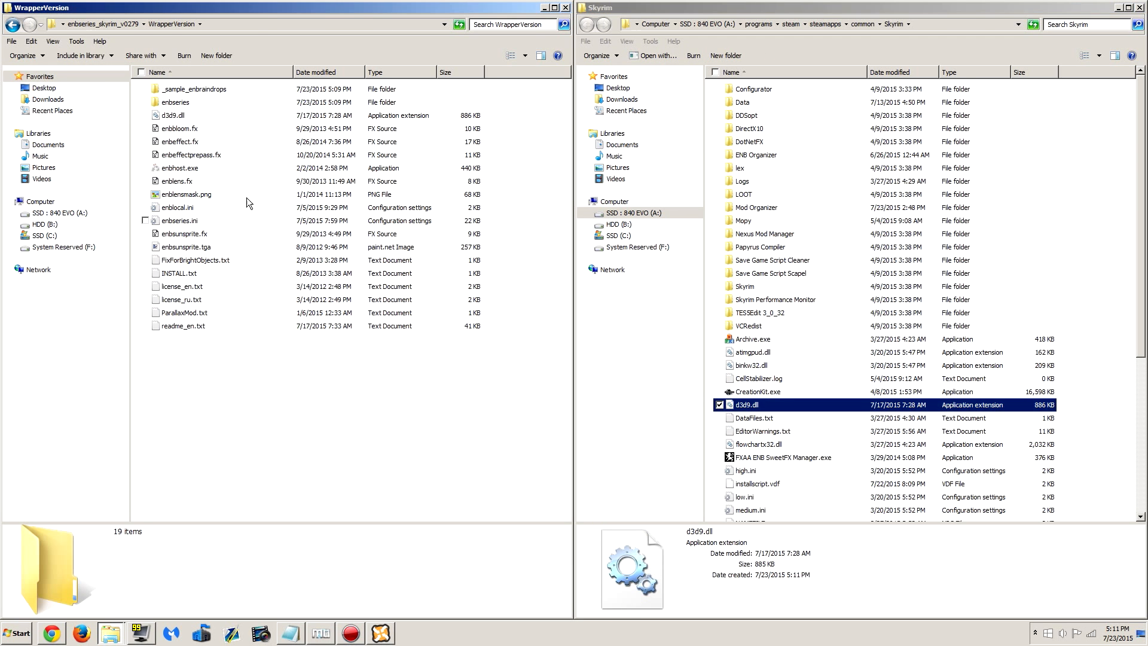
left_click(565, 8)
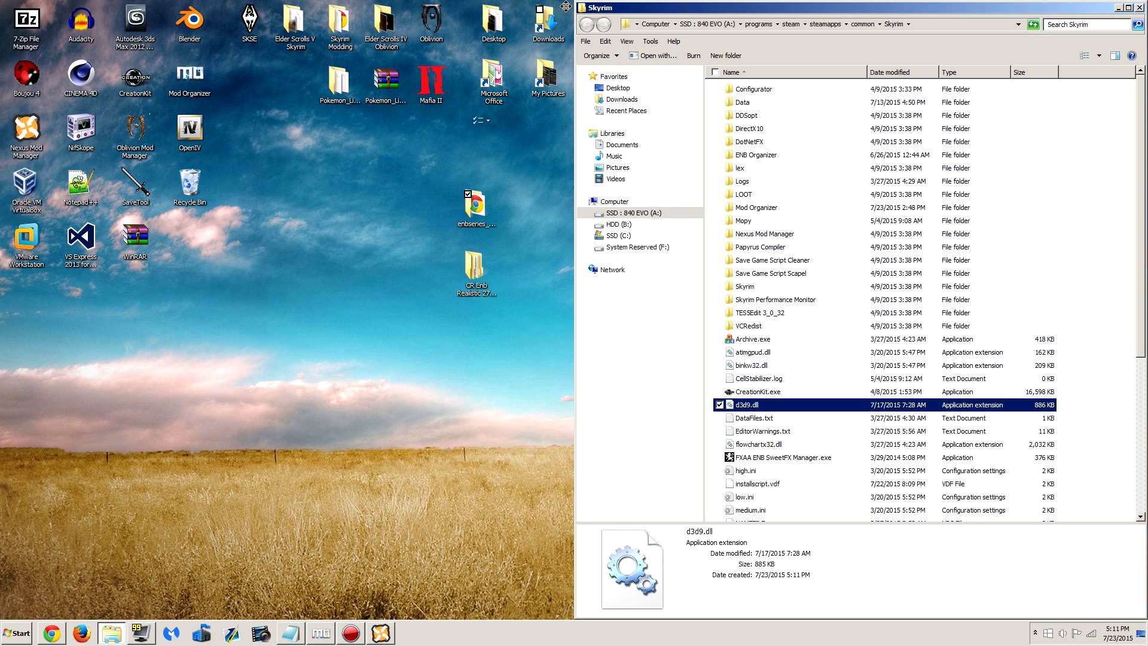
Open the extracted CR Enb Realistic folder beside the Skyrim folder and go into its CR Realistic 272_Beta Main folder
left_click(479, 355)
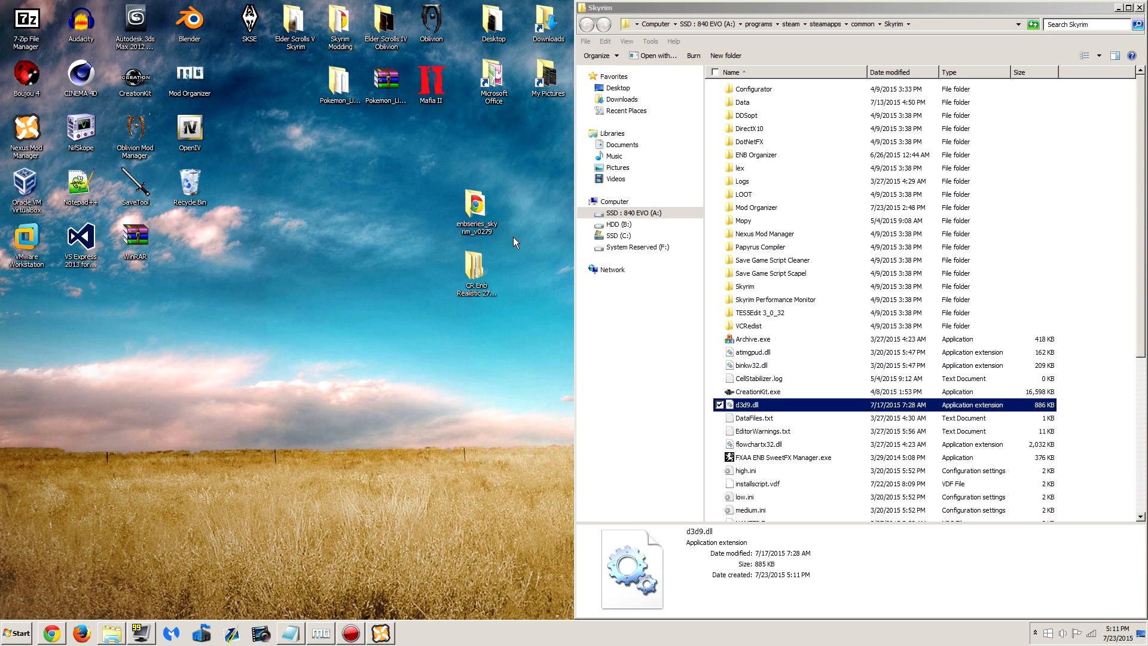
double_click(474, 265)
key("super+Left")
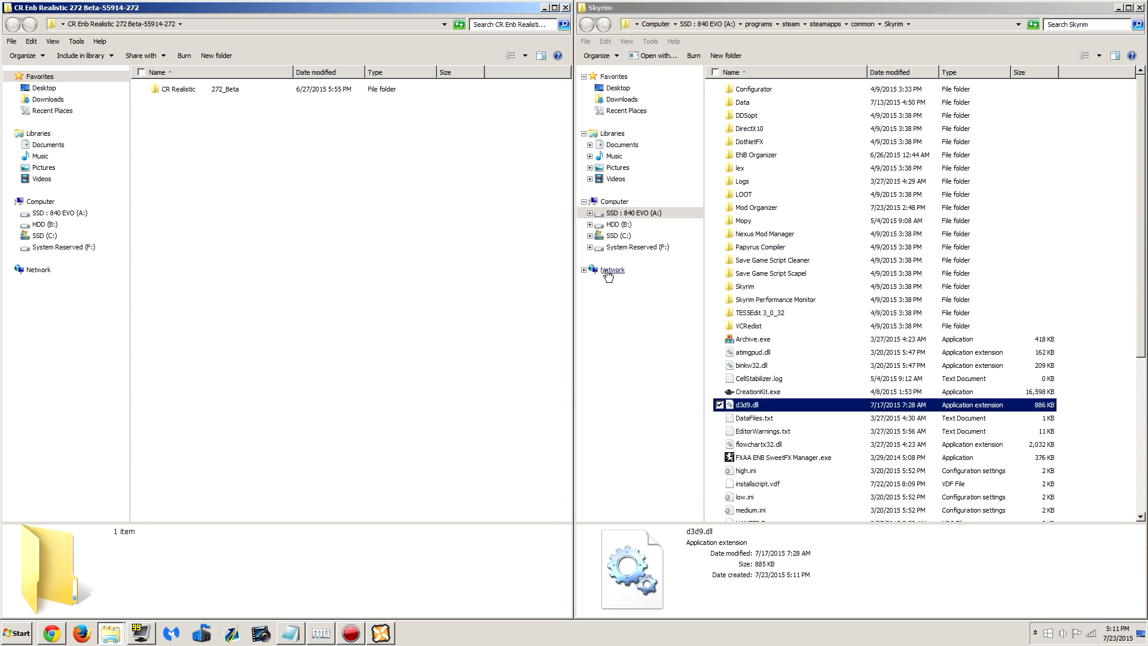
double_click(227, 89)
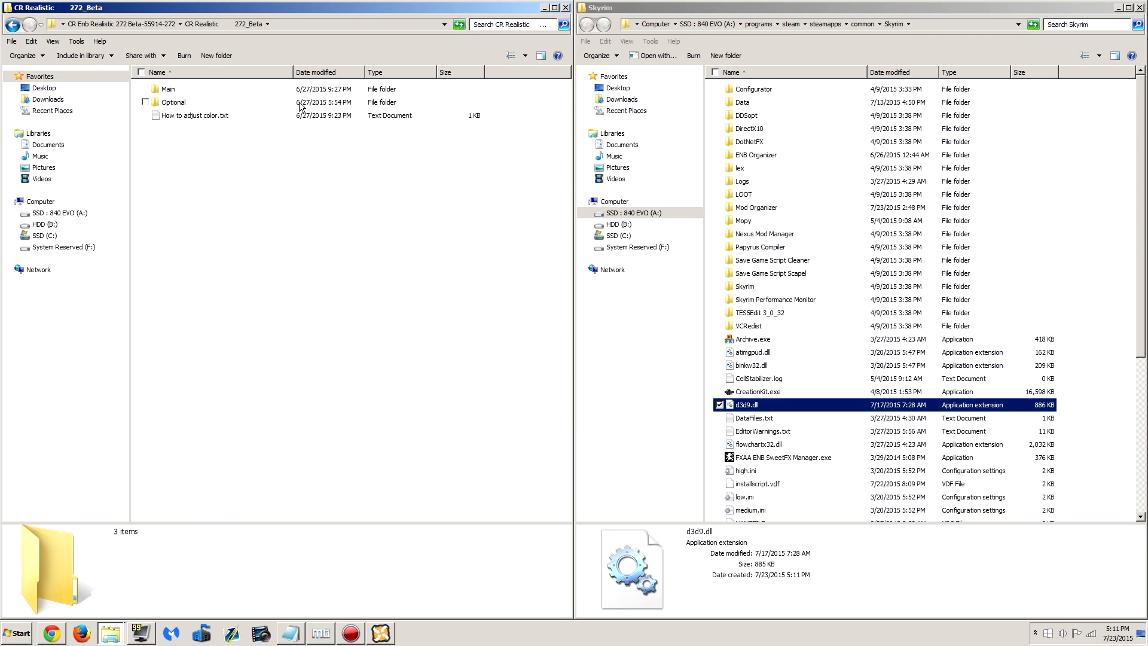
double_click(173, 91)
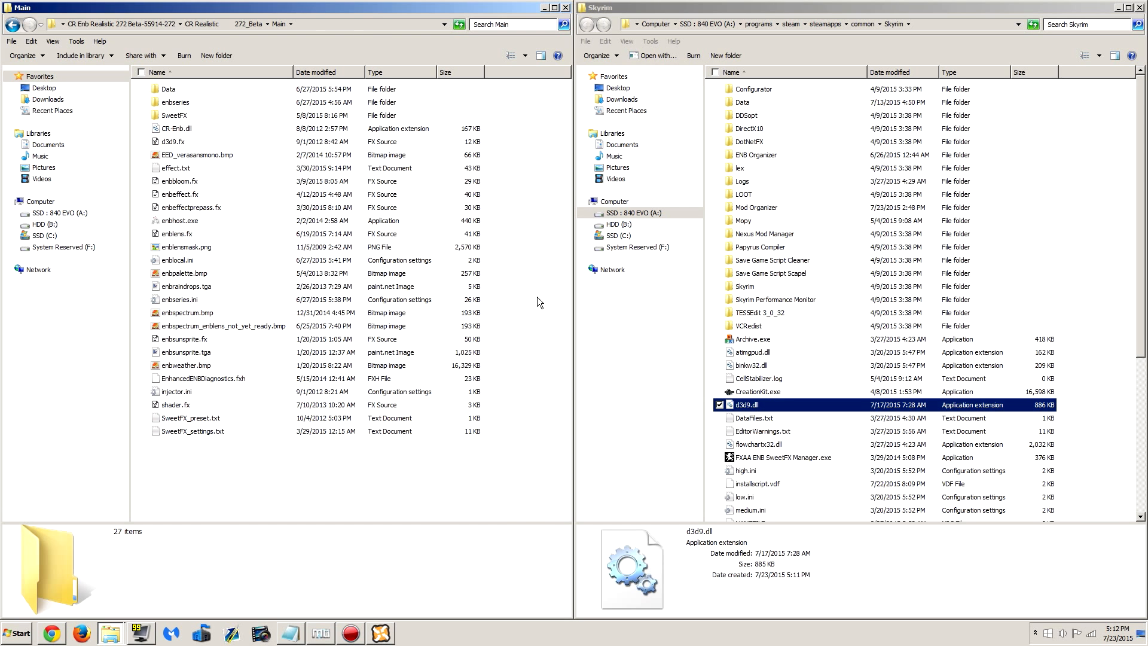
Copy everything in the preset's Main folder except the Data folder into the Skyrim game folder
left_click_drag(499, 474, 208, 97)
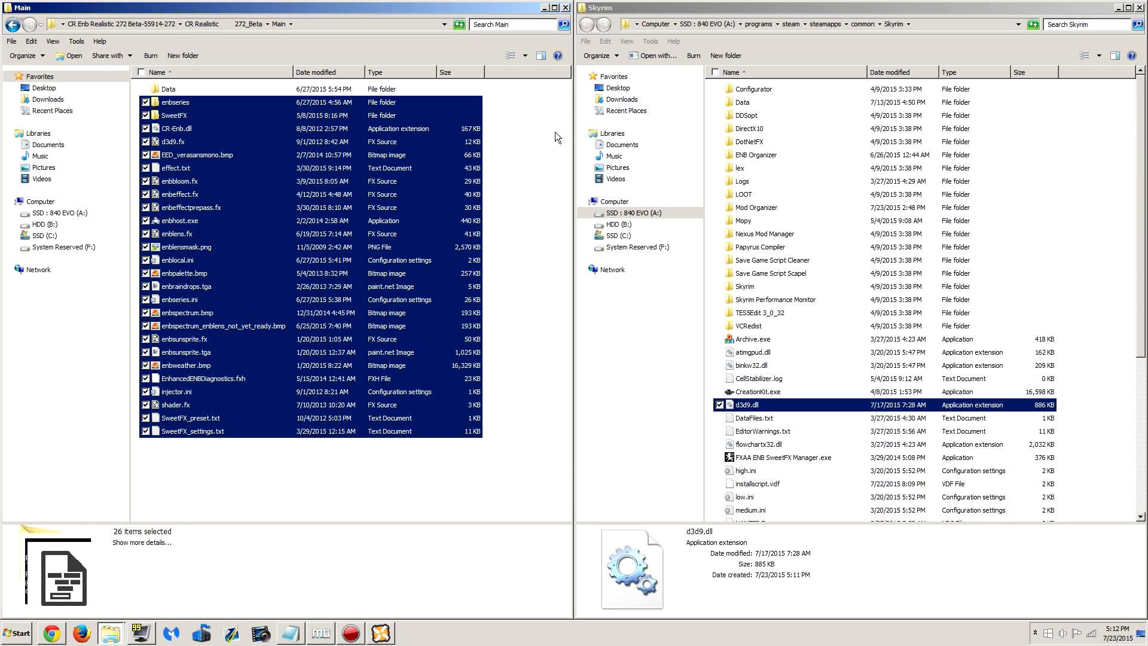
right_click(357, 234)
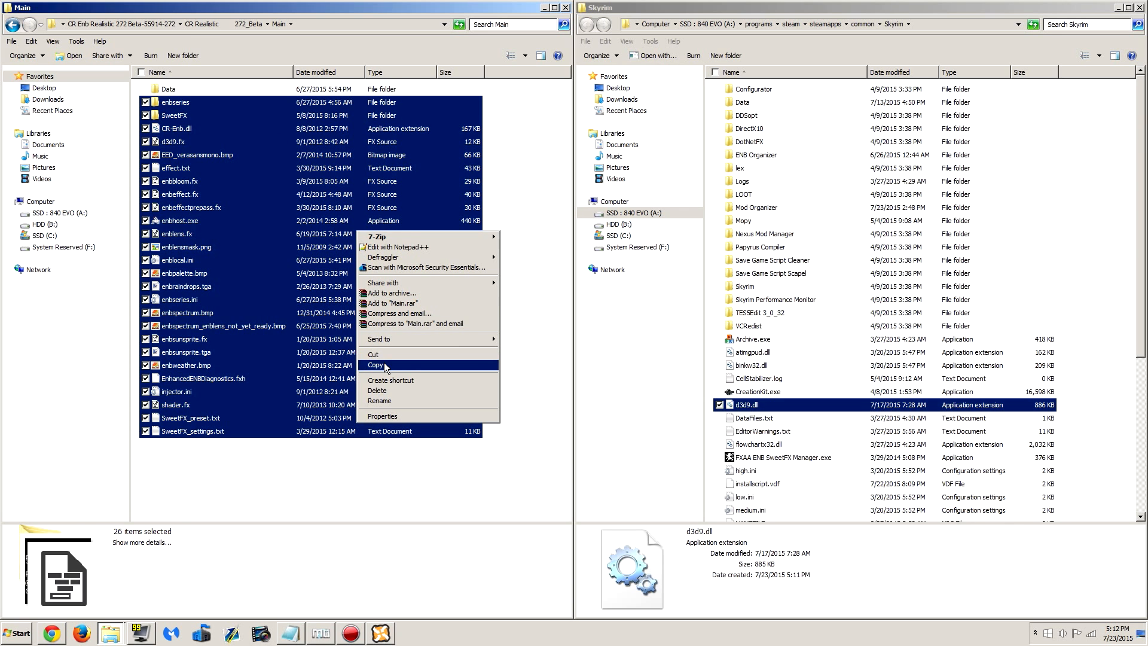
left_click(383, 361)
right_click(704, 311)
left_click(726, 380)
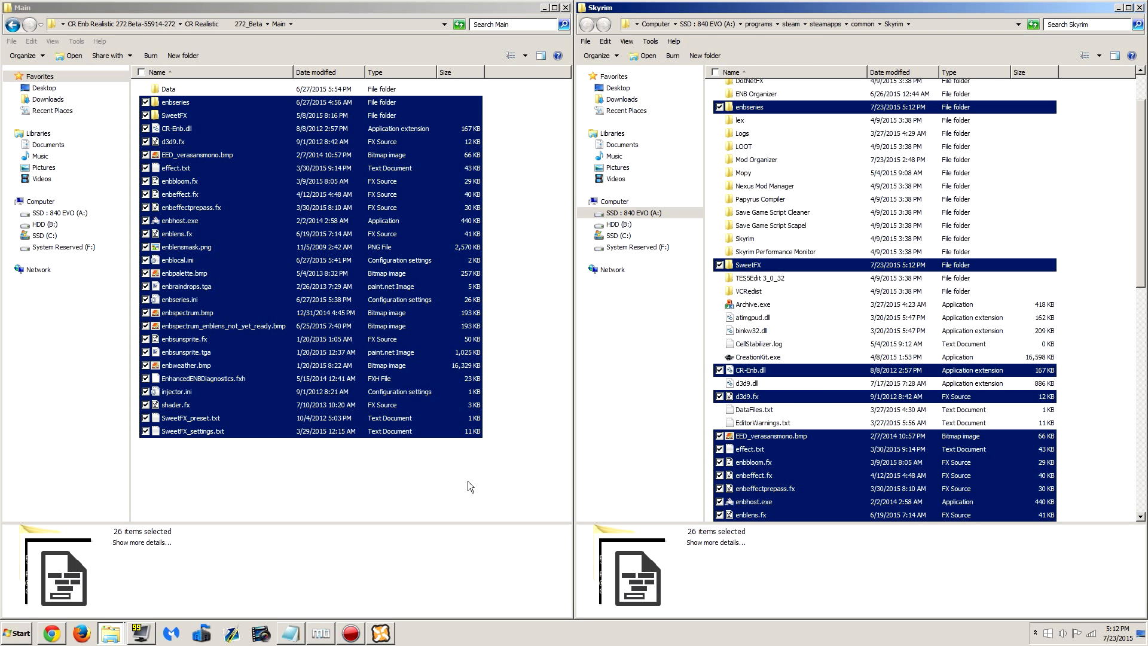
left_click(479, 487)
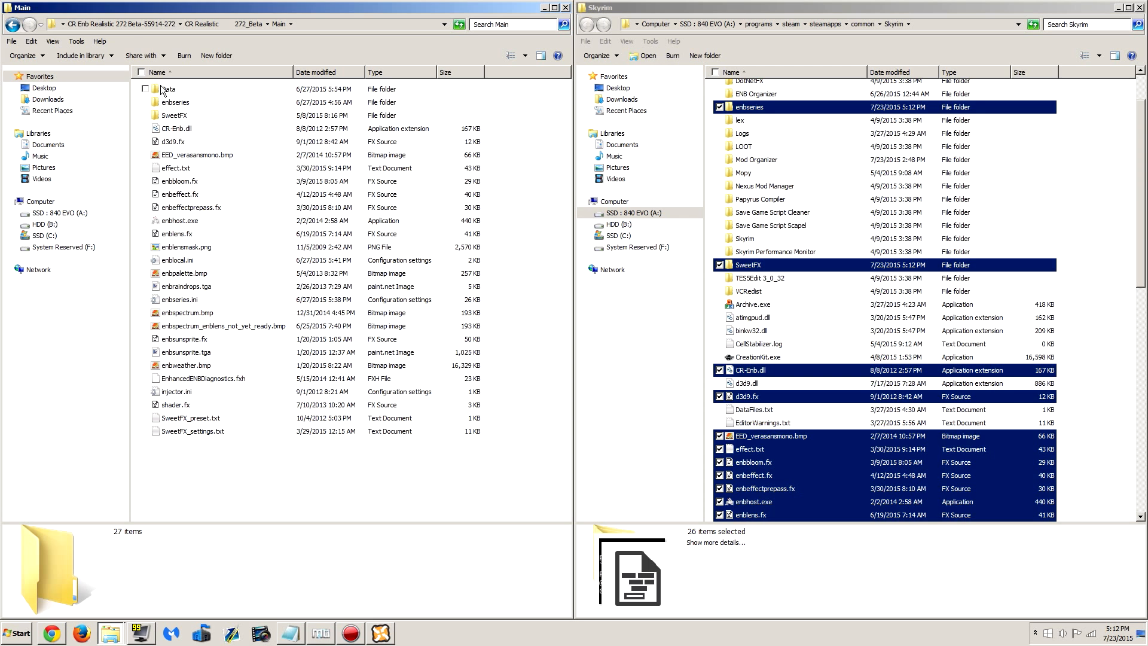
Compress the preset's Data folder into a RAR archive named CR ENB Data.rar
left_click(309, 88)
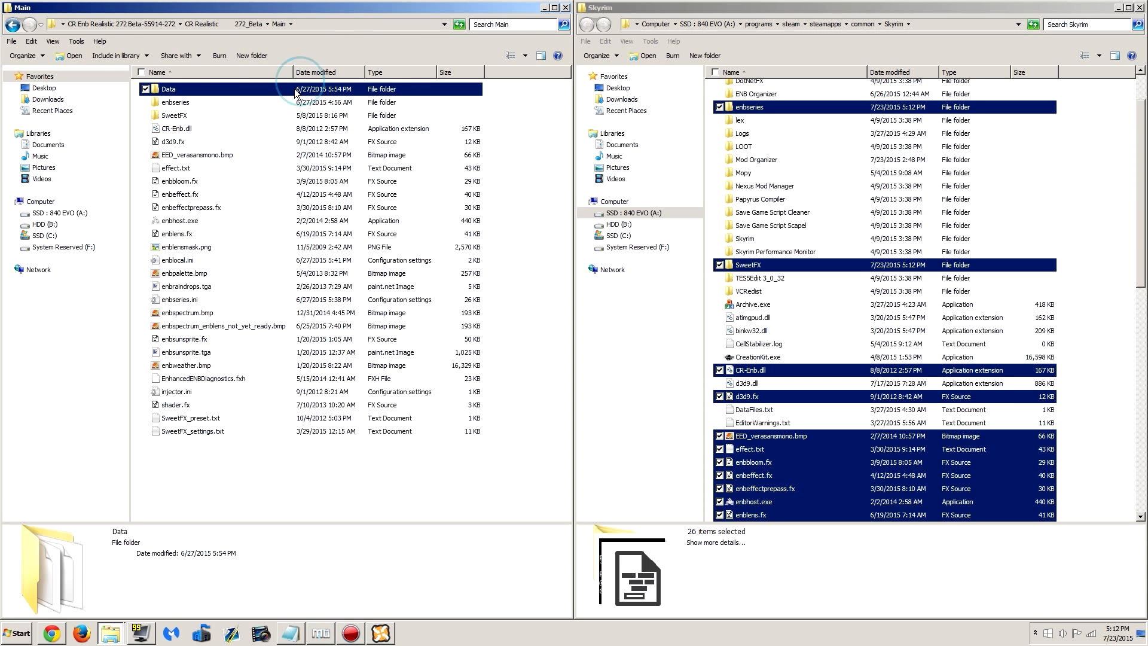
right_click(293, 94)
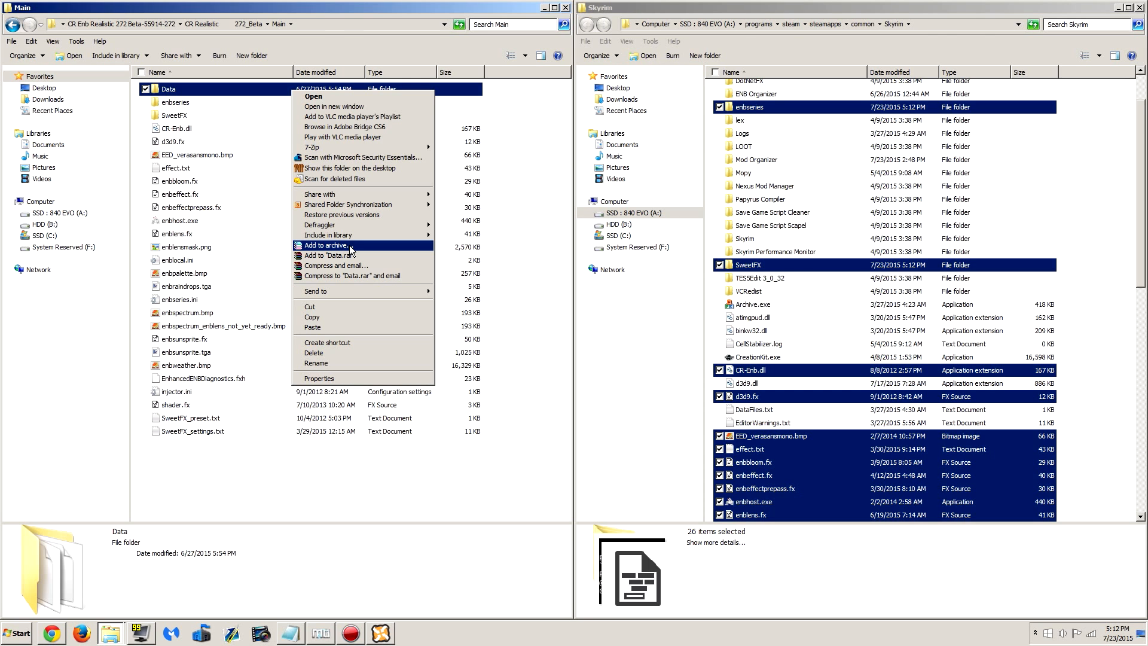
mouse_move(402, 148)
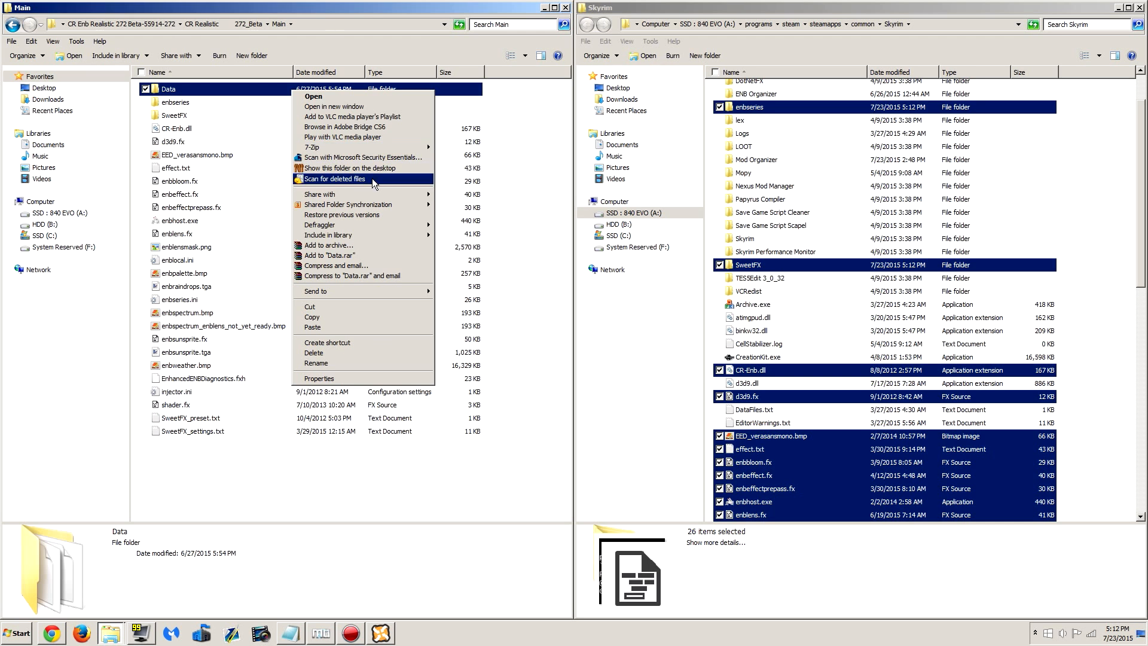
left_click(329, 245)
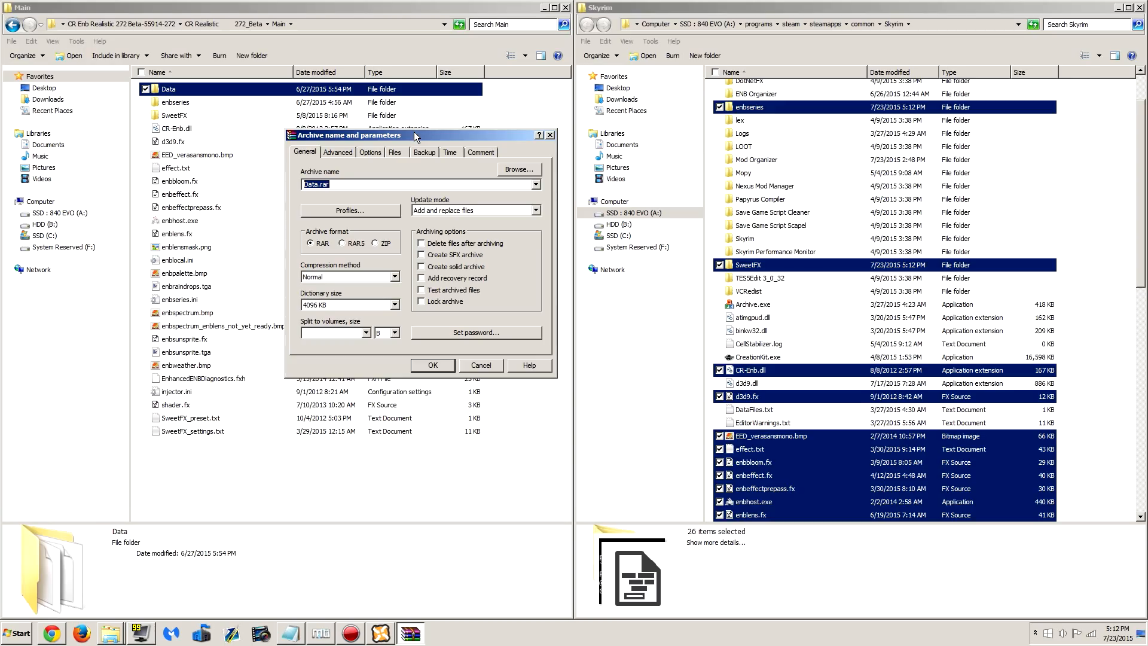
type("CR")
key("Return")
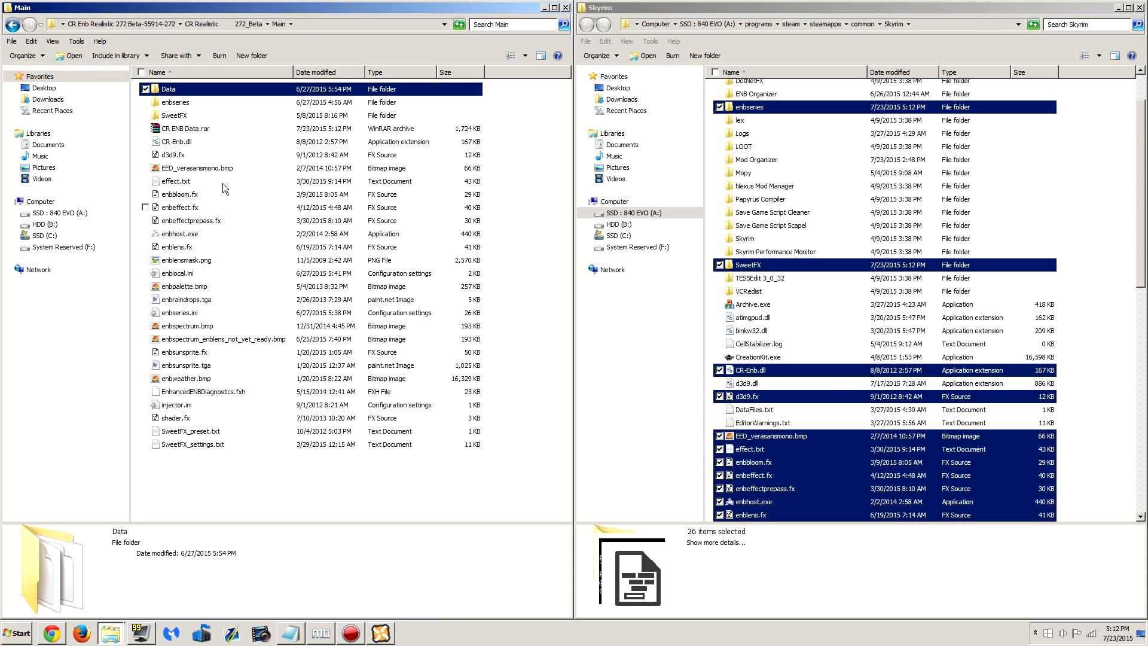
Move CR ENB Data.rar out of the Main folder onto the desktop and minimize the Main window
left_click(220, 128)
left_click_drag(285, 10, 771, 32)
left_click_drag(762, 151, 385, 257)
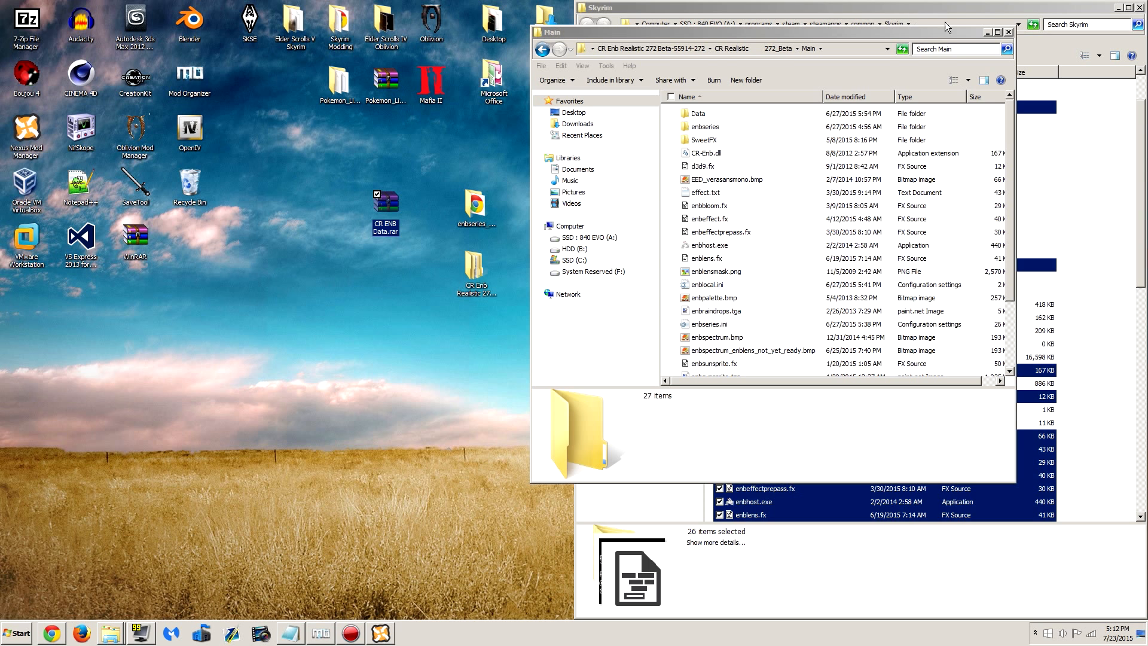
left_click(987, 33)
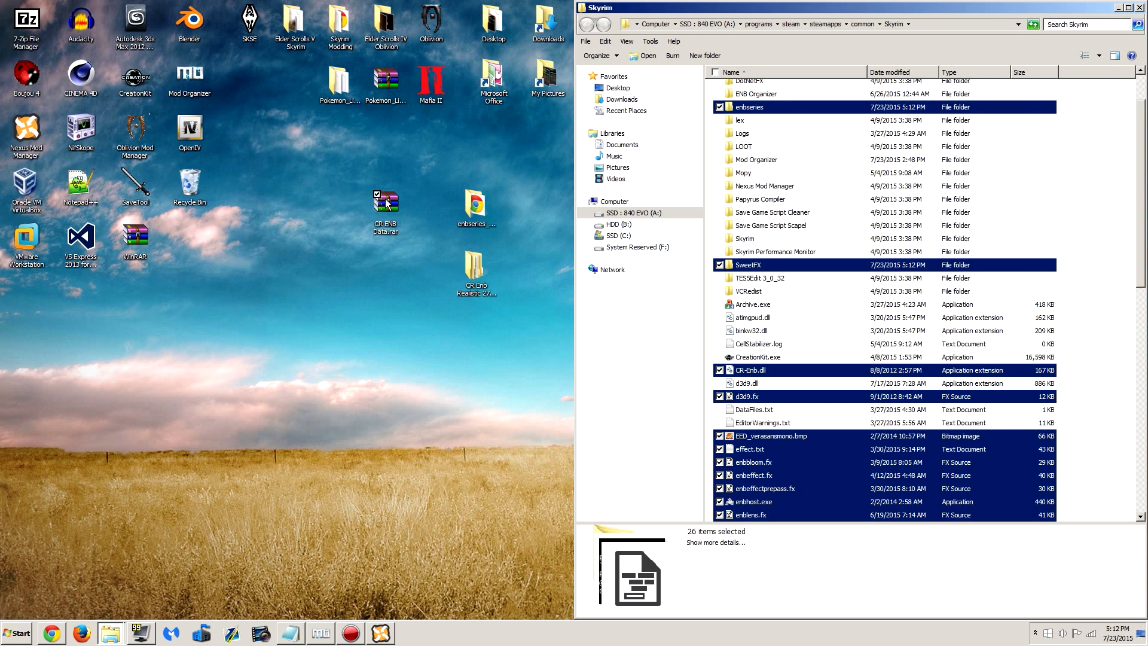
Switch to Nexus Mod Manager and add CR ENB Data.rar from the desktop to its mod list, minimizing the manager when done
left_click(383, 634)
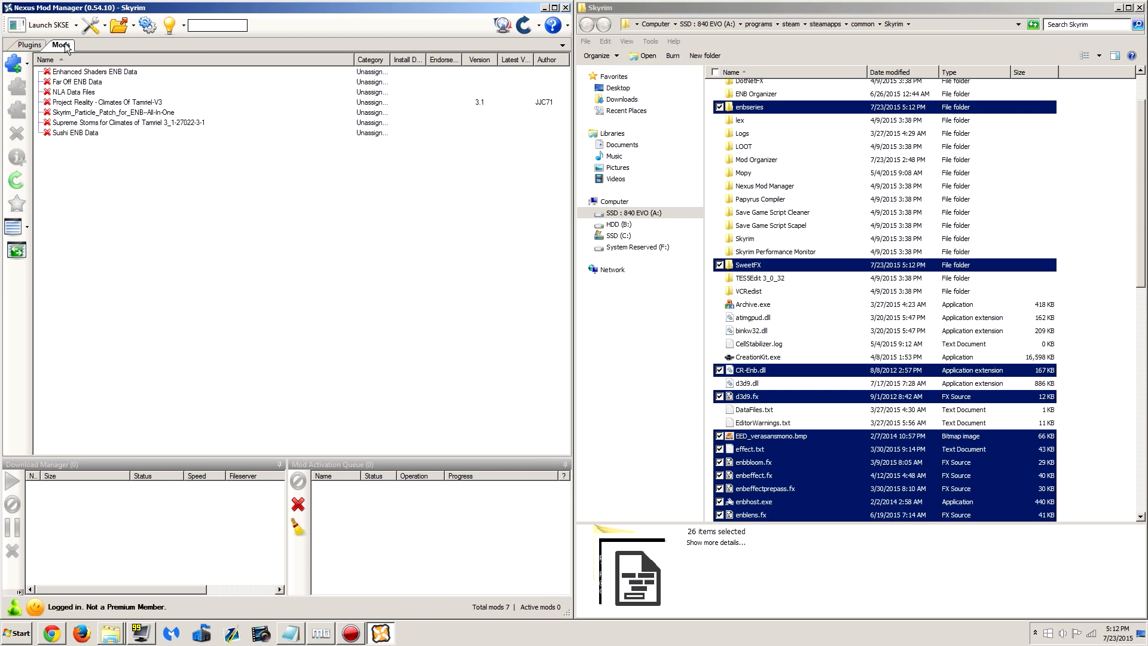
left_click(14, 62)
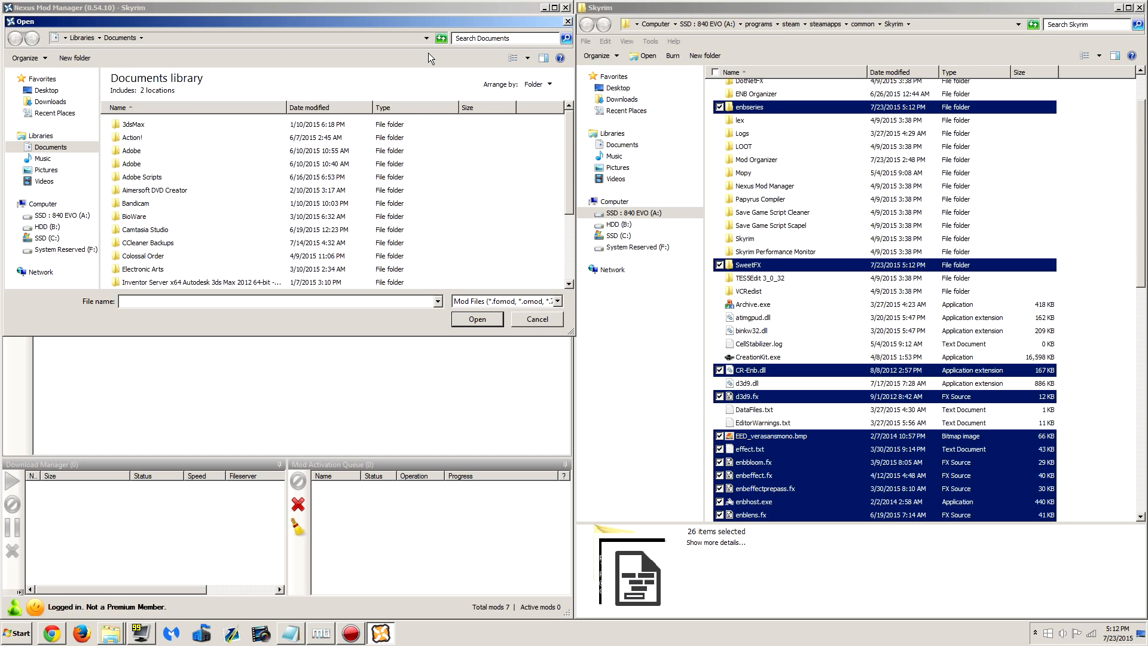
left_click(171, 95)
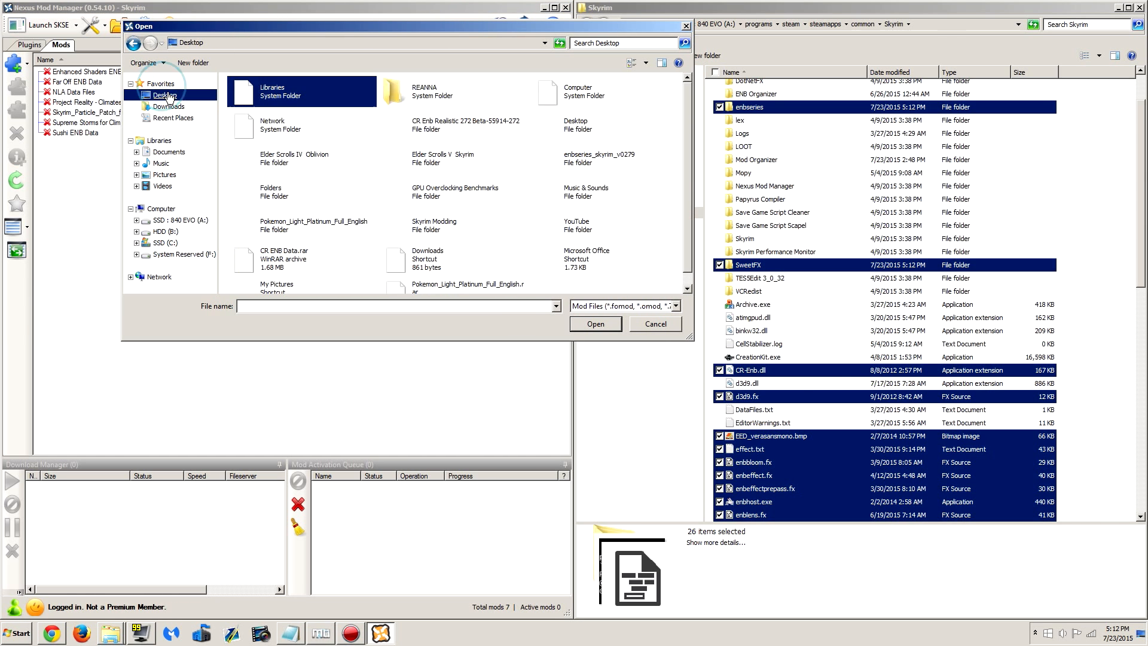
left_click_drag(694, 339, 748, 542)
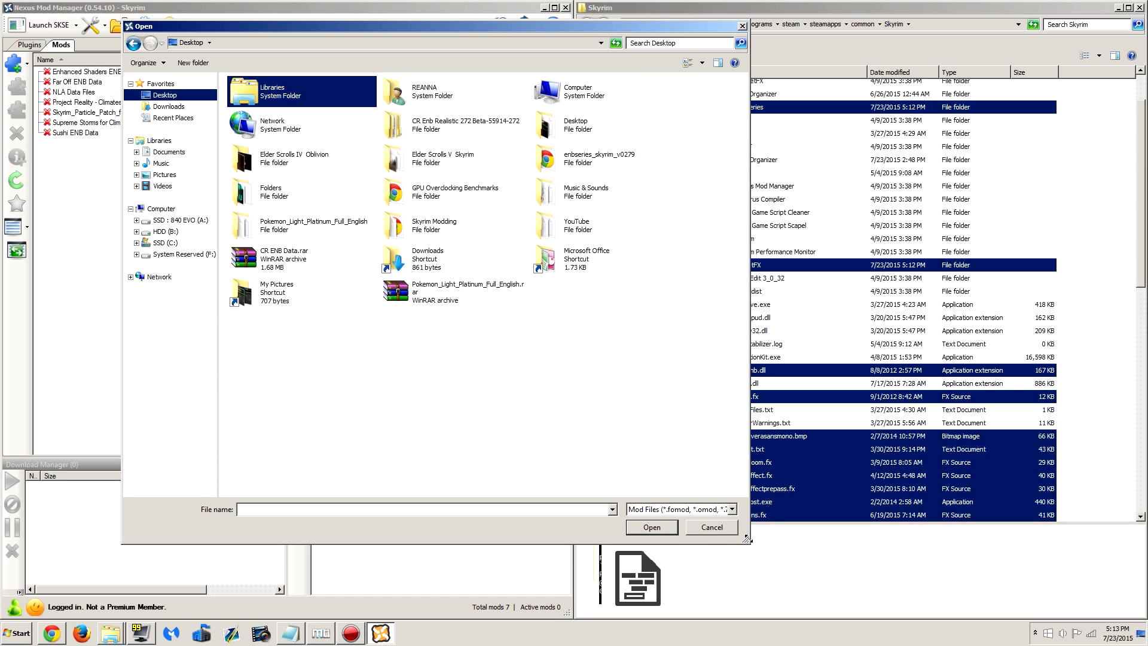
left_click(286, 267)
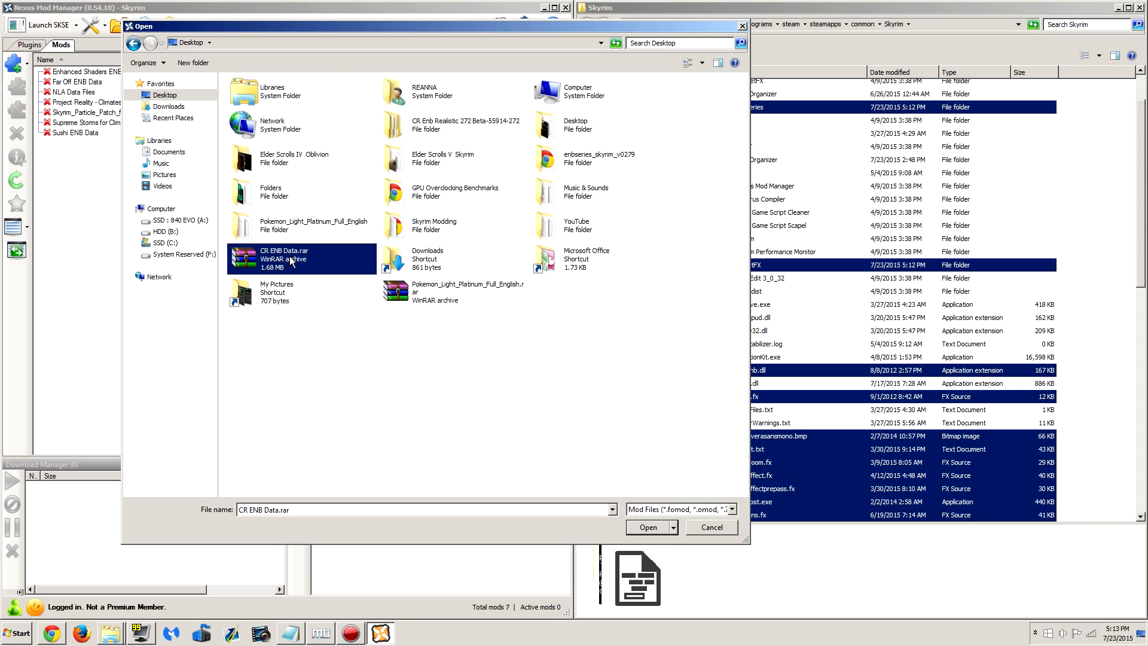
left_click(652, 528)
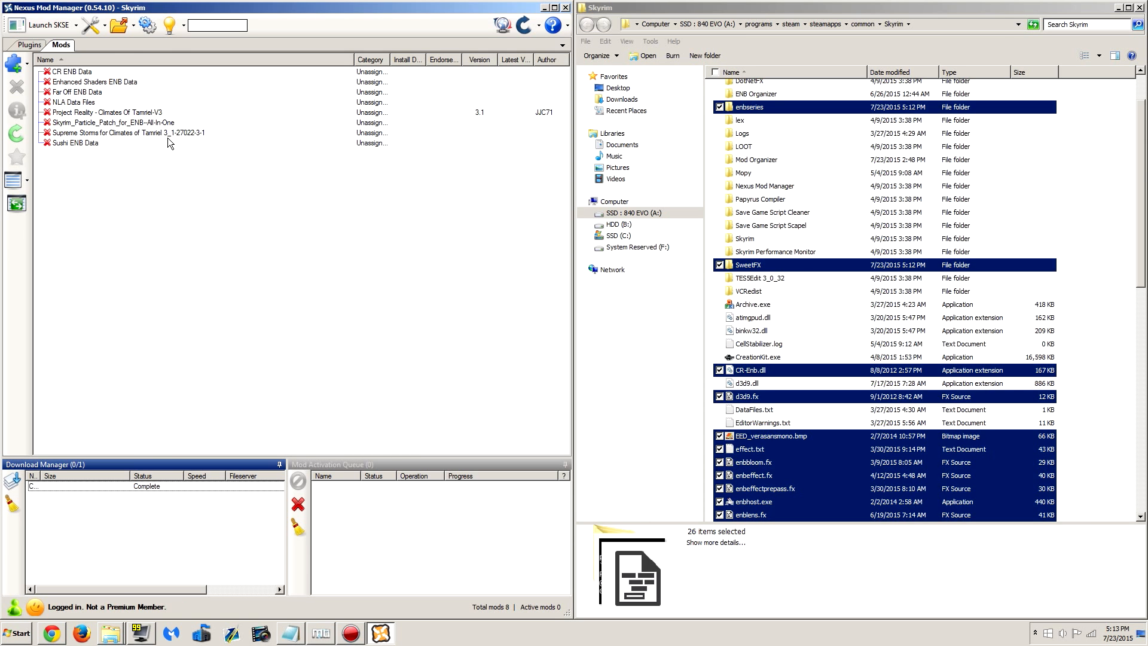
left_click(108, 73)
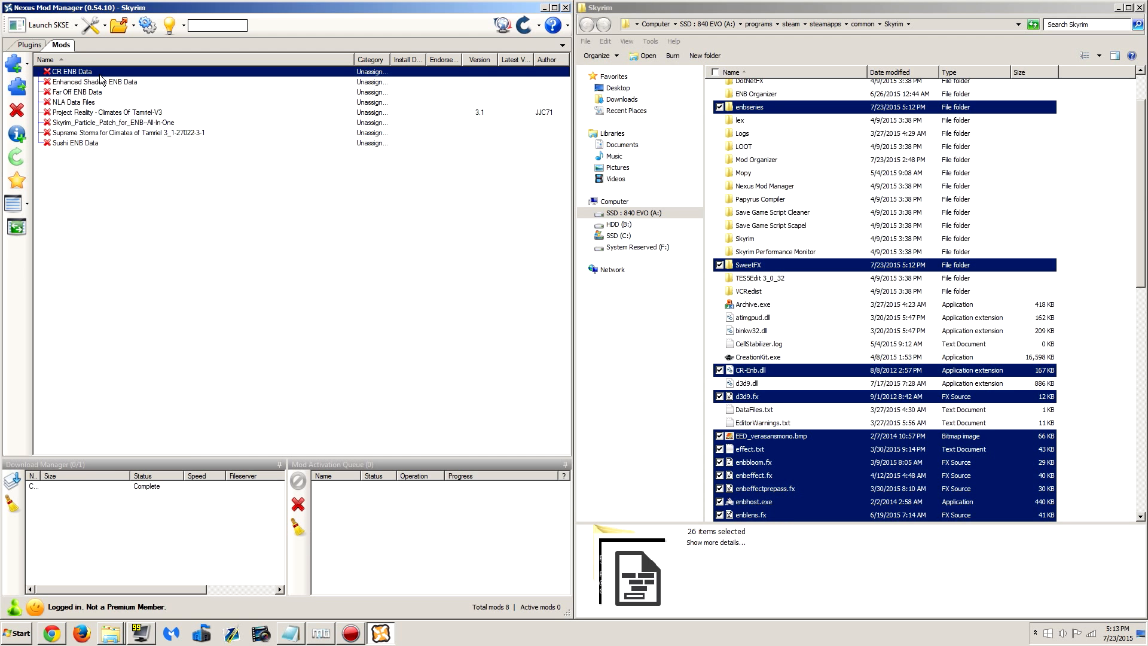
left_click(546, 9)
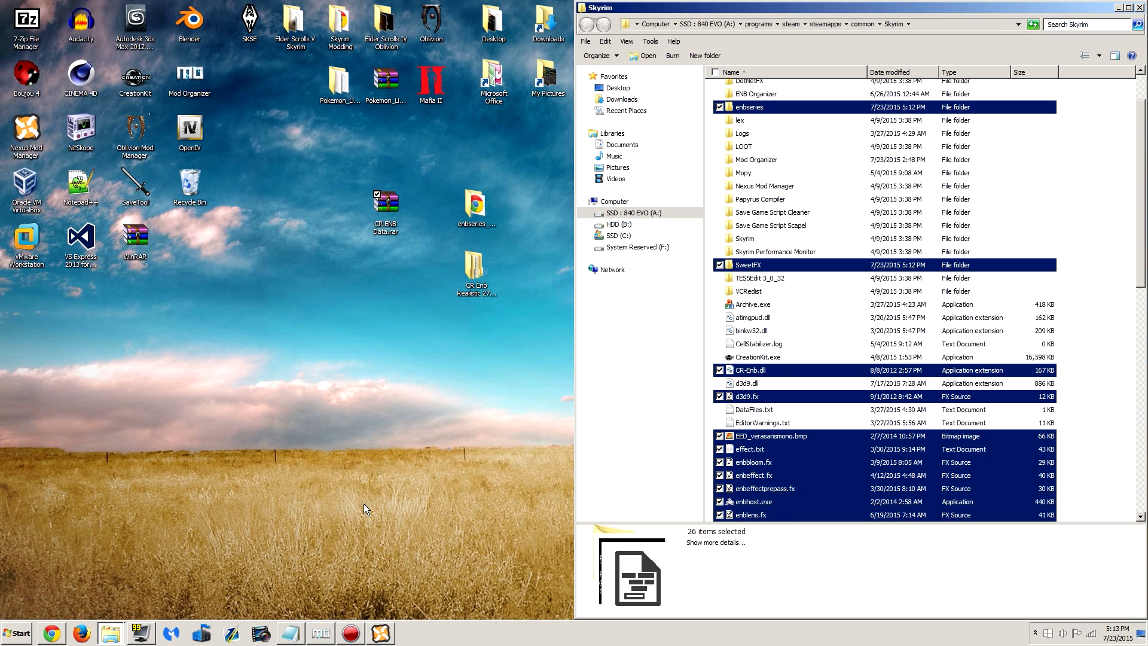
Switch to Mod Organizer and start installing a mod from the CR ENB Data.rar archive on the desktop
left_click(323, 632)
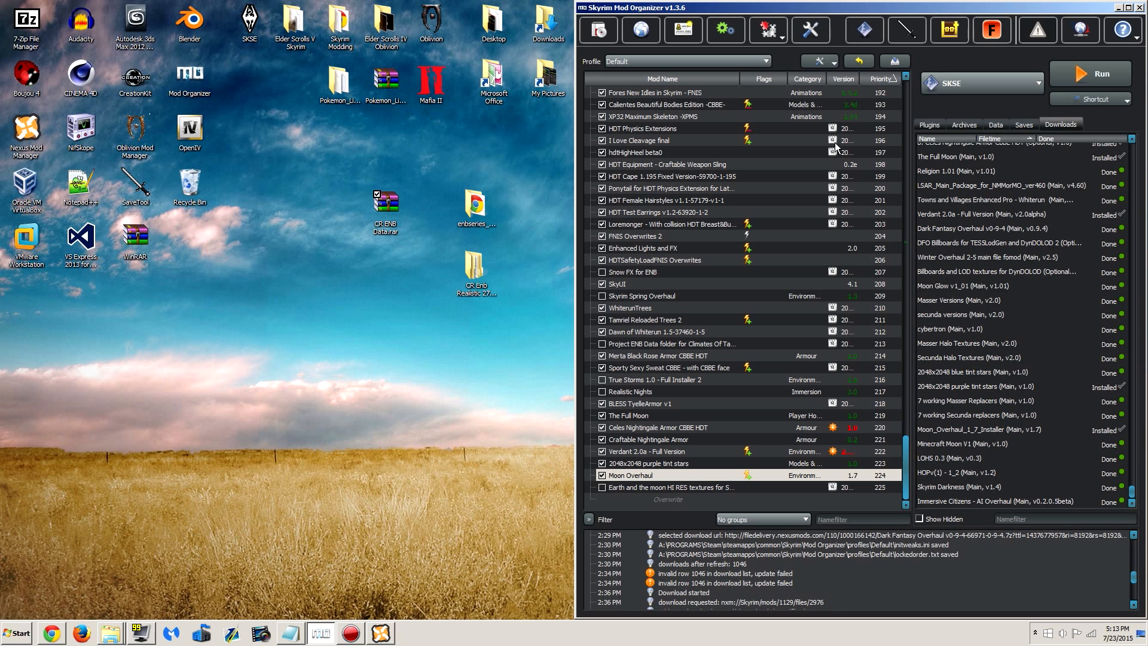
left_click(598, 31)
left_click_drag(695, 16, 547, 16)
left_click(449, 80)
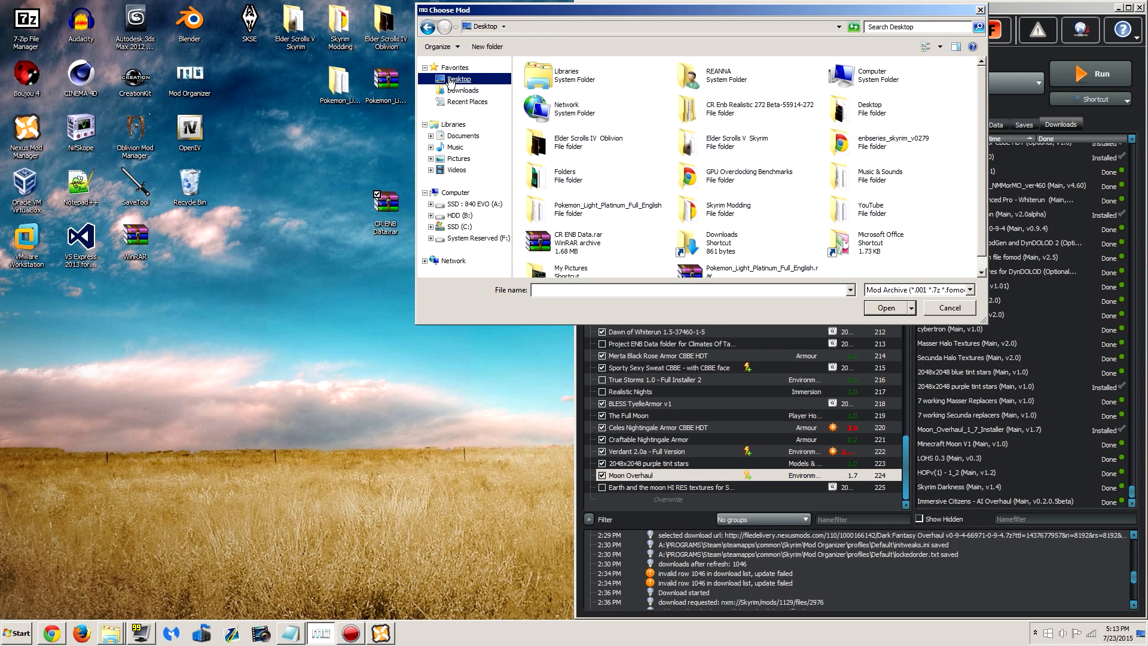
left_click(585, 246)
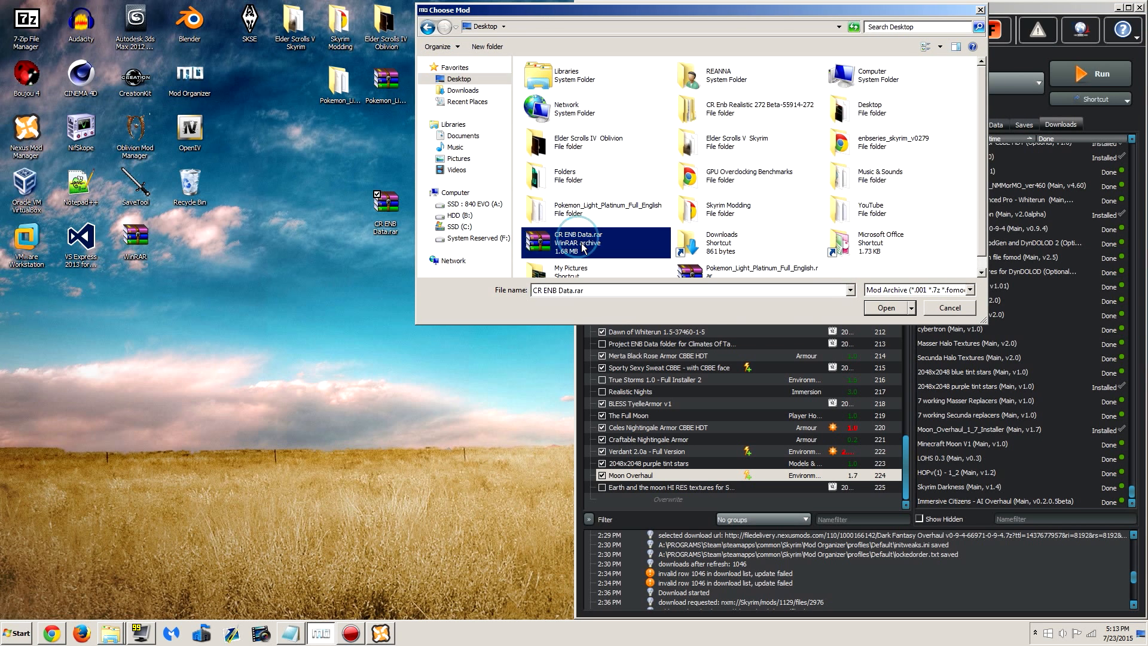
left_click(886, 308)
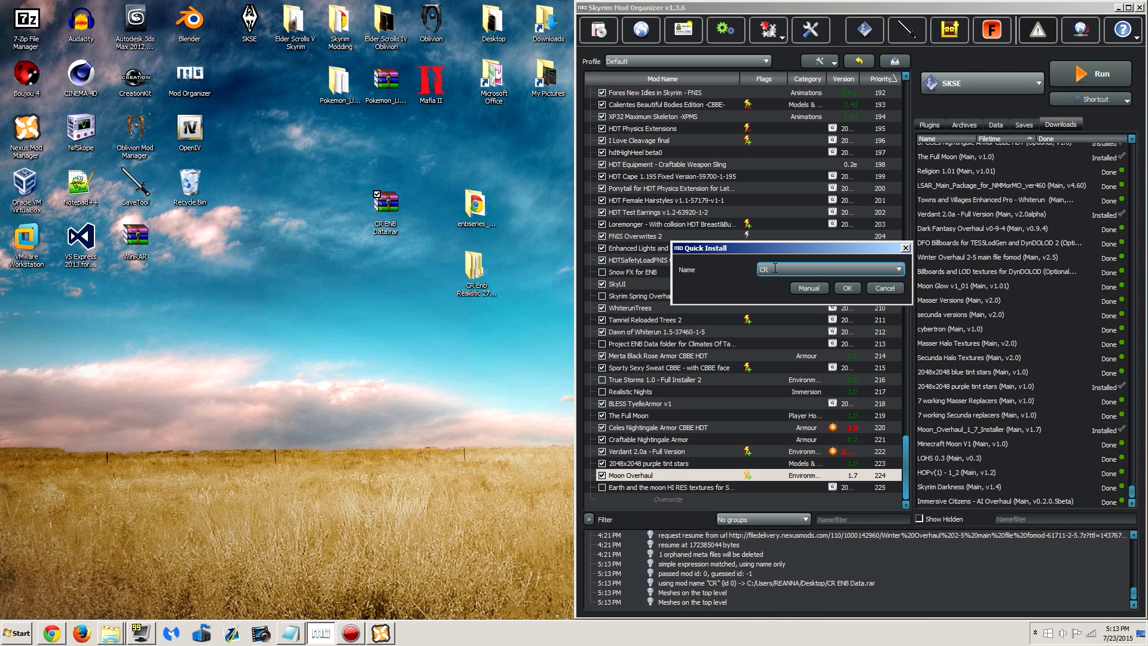
Name the mod CR ENB Data, set its Data folder as the data directory in the manual installer, and install it
left_click(900, 270)
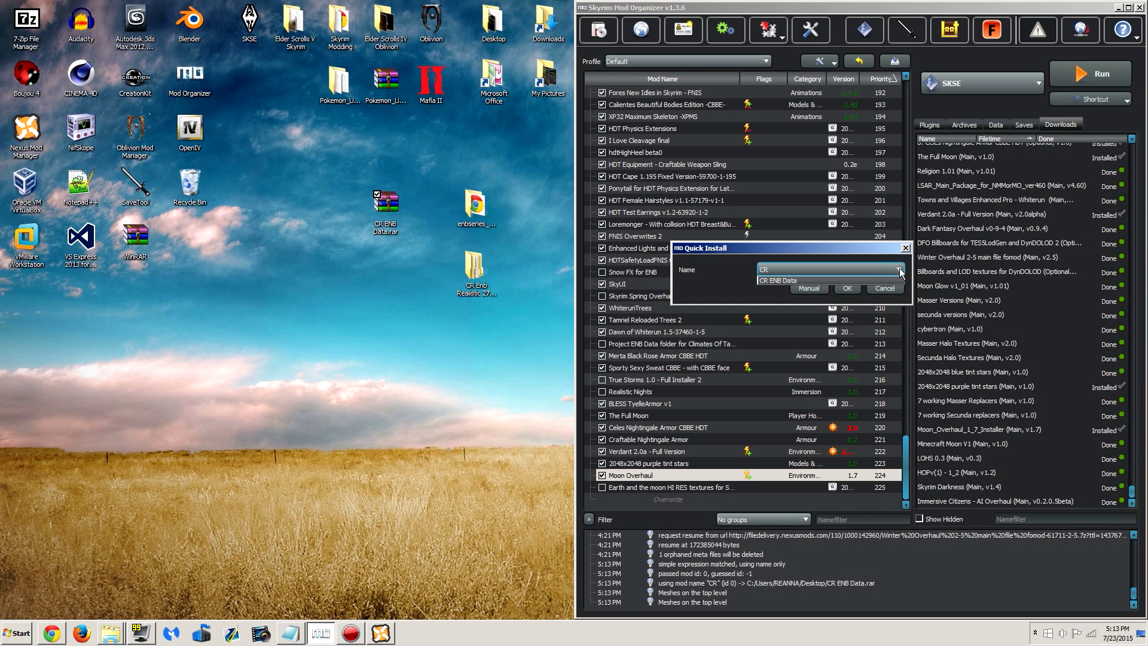
left_click(878, 289)
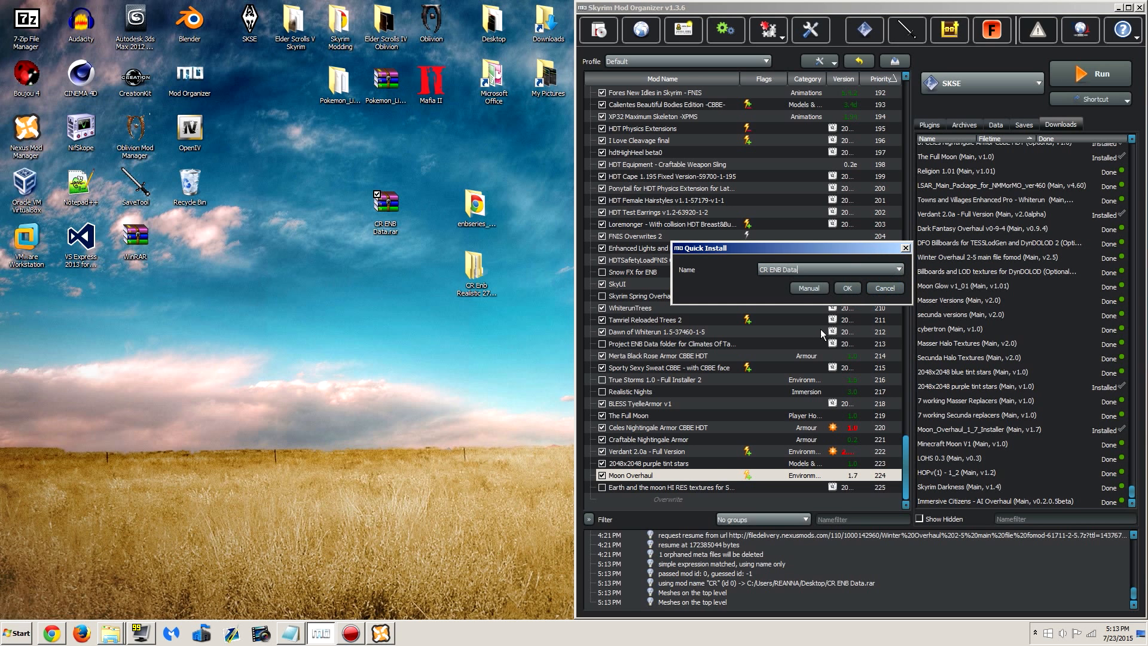
left_click(809, 288)
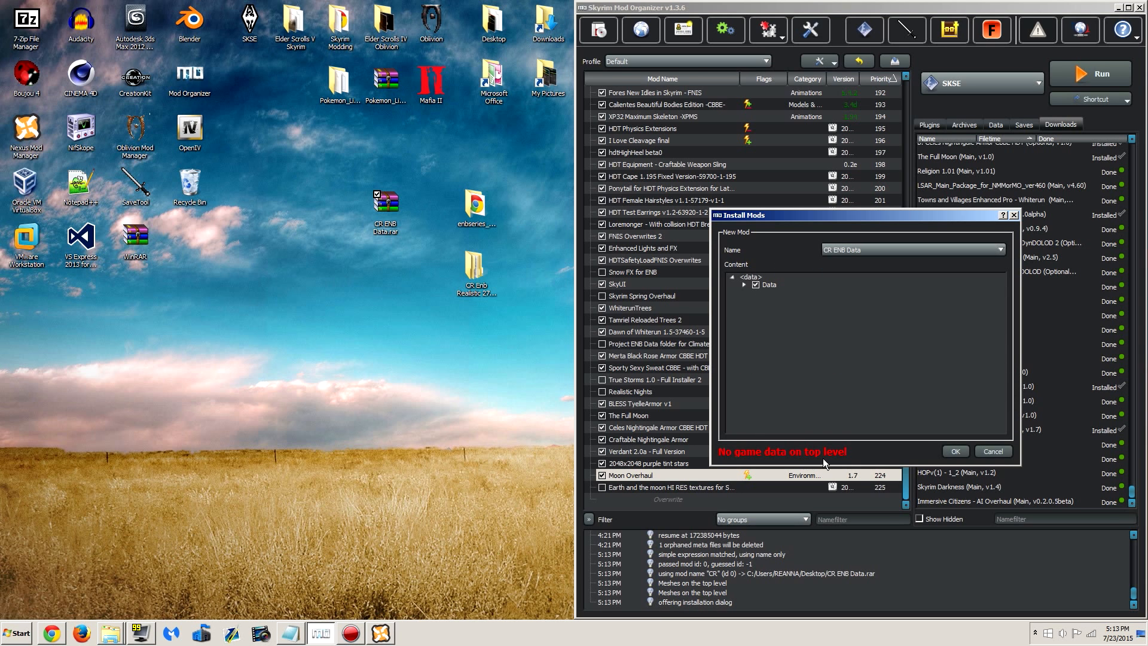
left_click(785, 286)
right_click(799, 289)
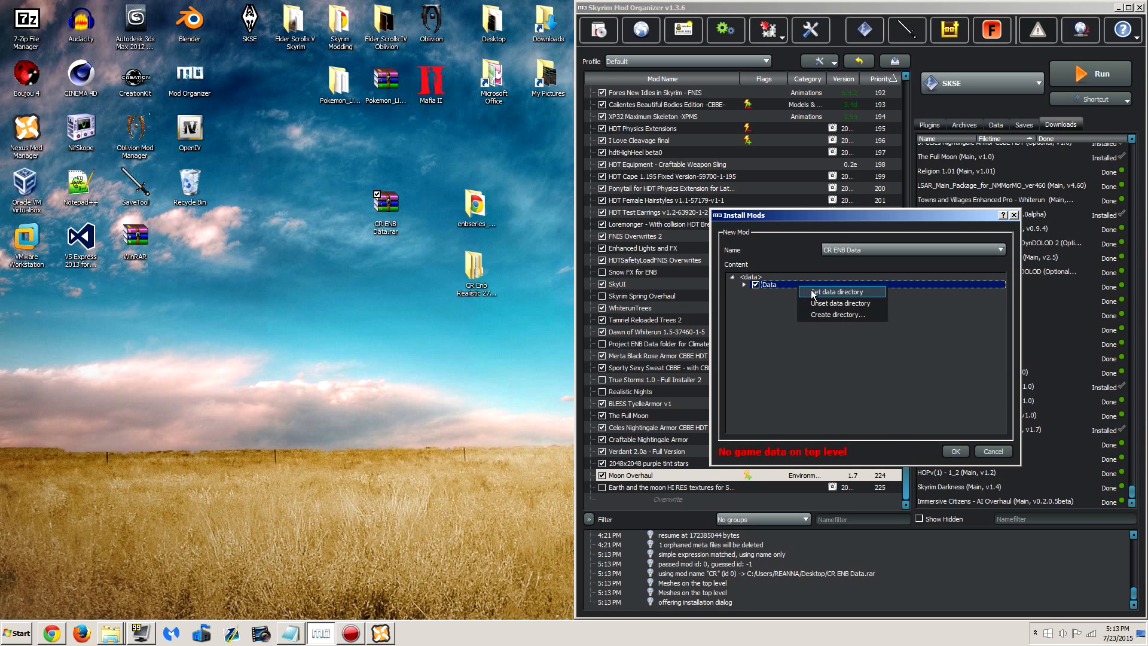
left_click(818, 292)
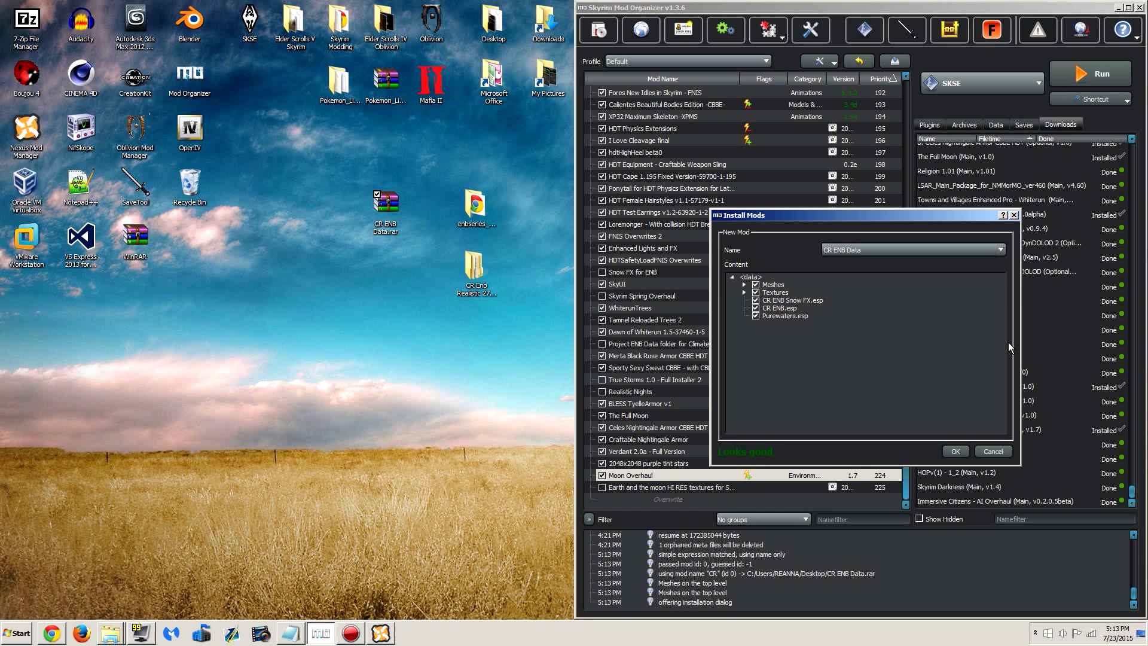
left_click(957, 452)
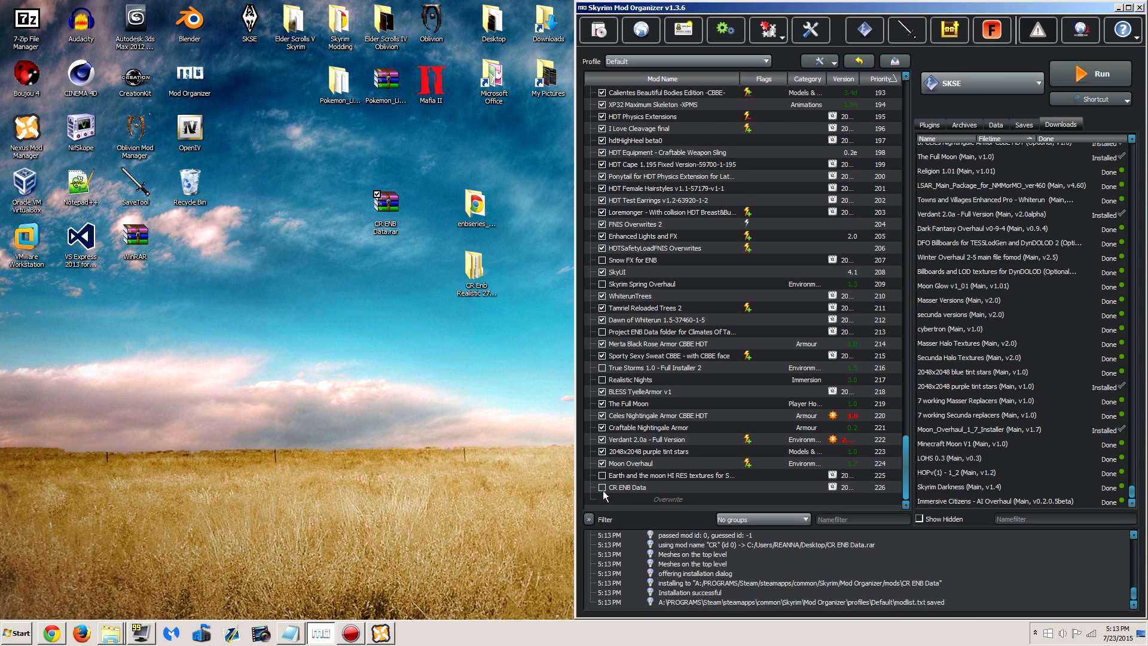
Enable the CR ENB Data mod in the mod list and minimize Mod Organizer
left_click(602, 489)
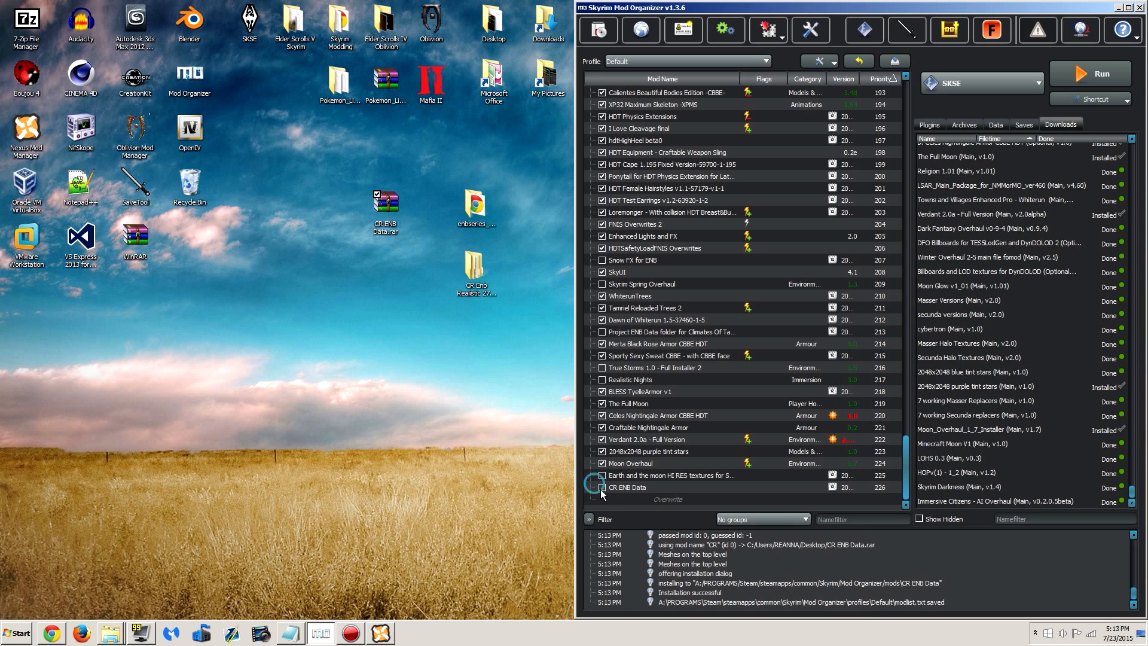
left_click(692, 491)
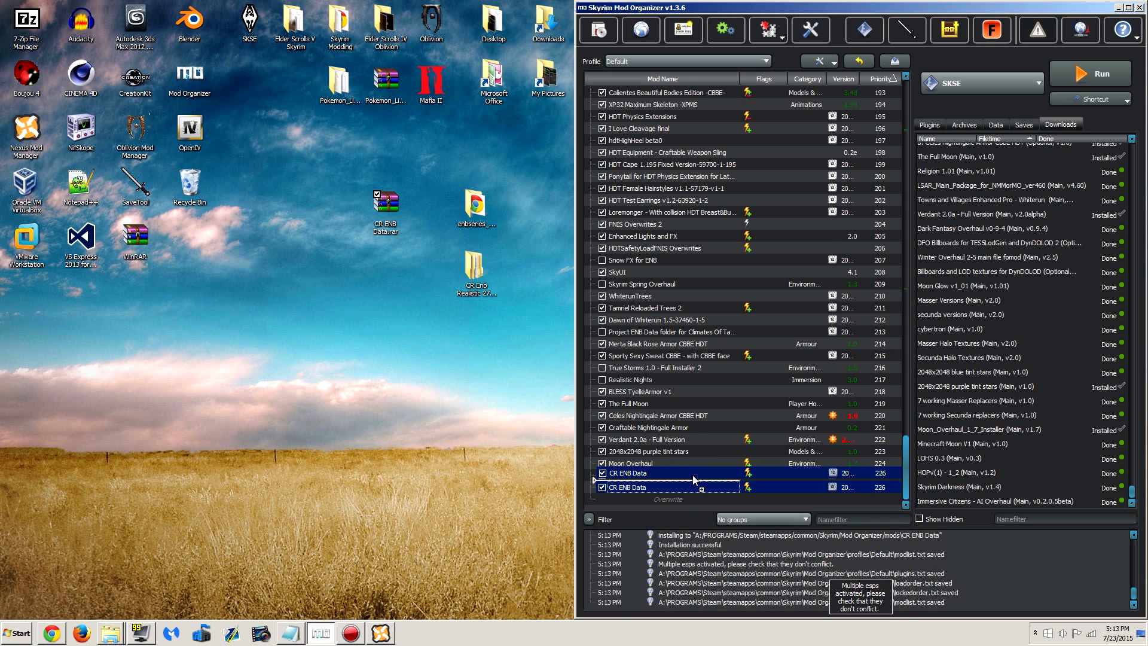
left_click(1118, 7)
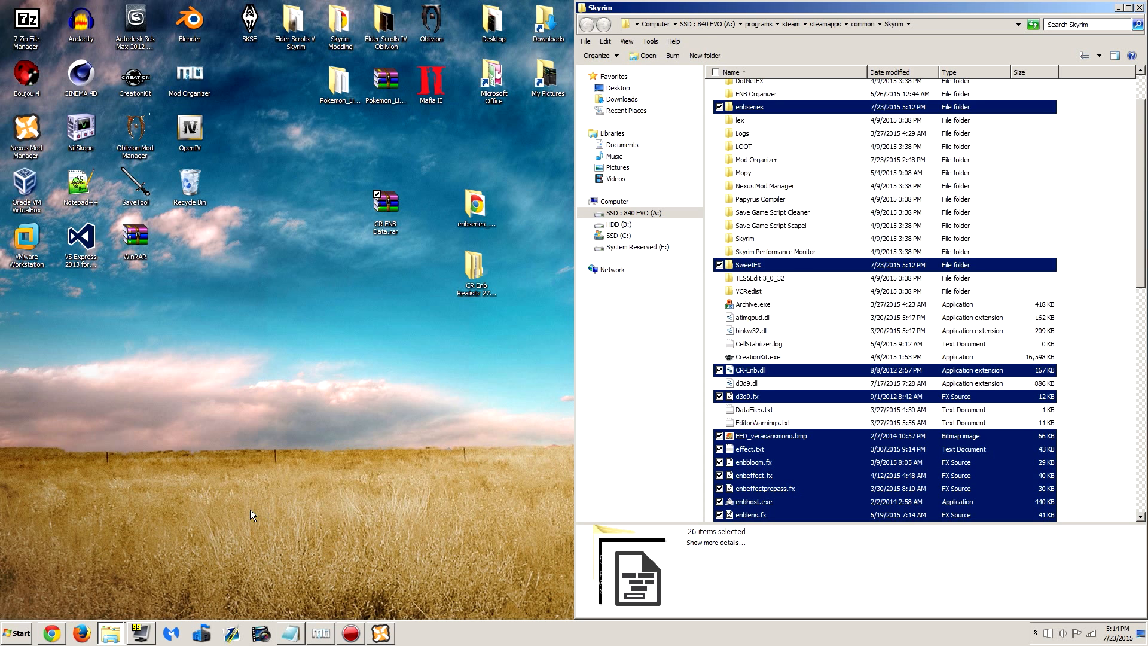
Bring back the CR Realistic 272_Beta folder window, place it beside the Skyrim folder, and open Ultra ini inside Optional
left_click(111, 633)
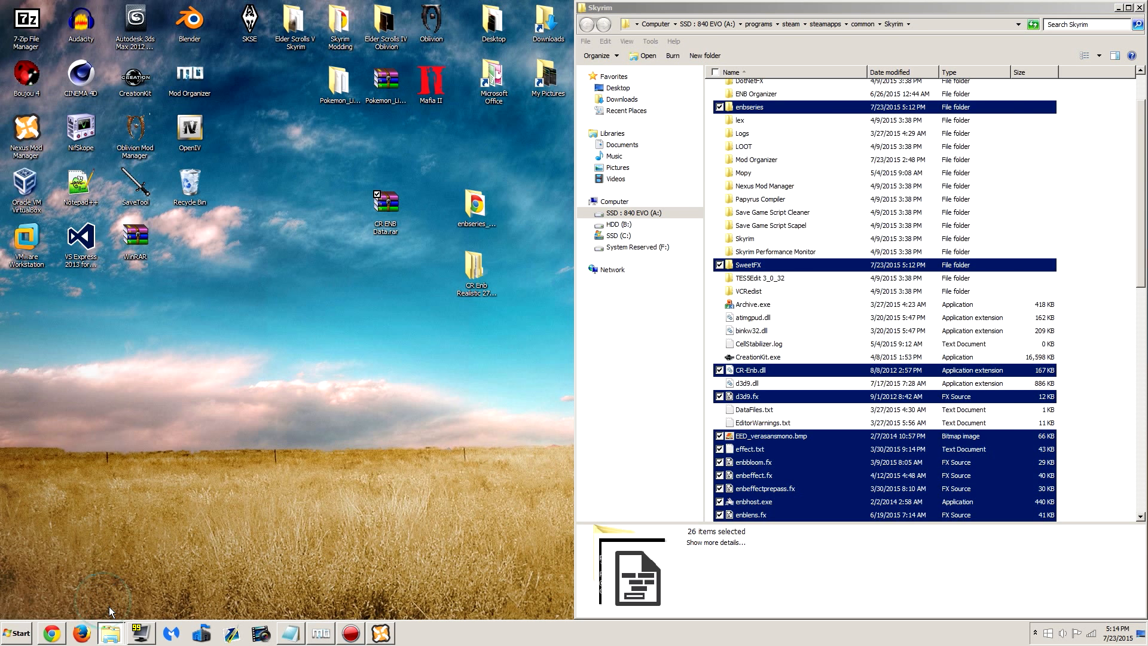
left_click(542, 50)
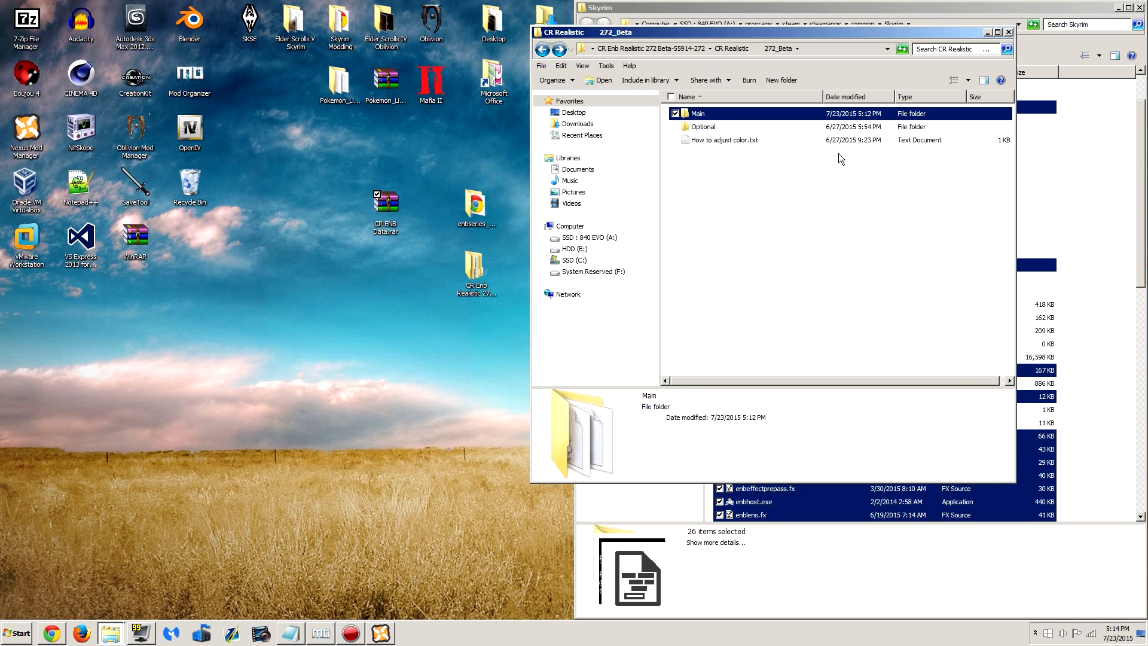
double_click(725, 128)
left_click_drag(847, 33, 408, 51)
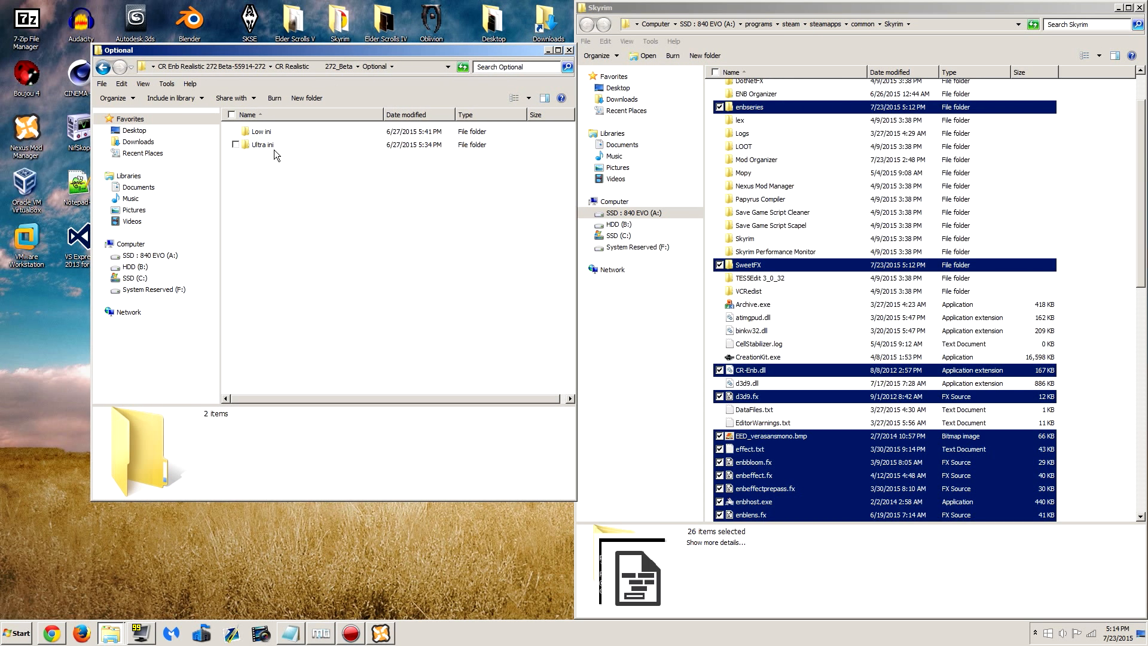
double_click(264, 145)
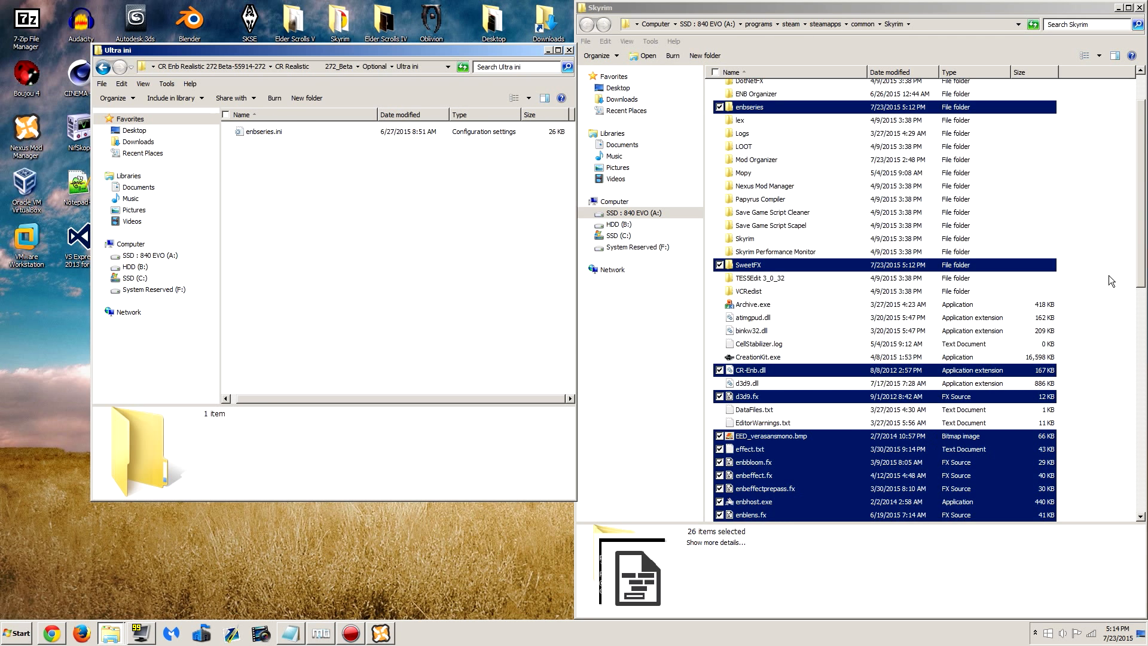
Look through the Ultra enbseries.ini, close it, and check the contents of the Low ini folder
left_click_drag(1143, 220, 1137, 296)
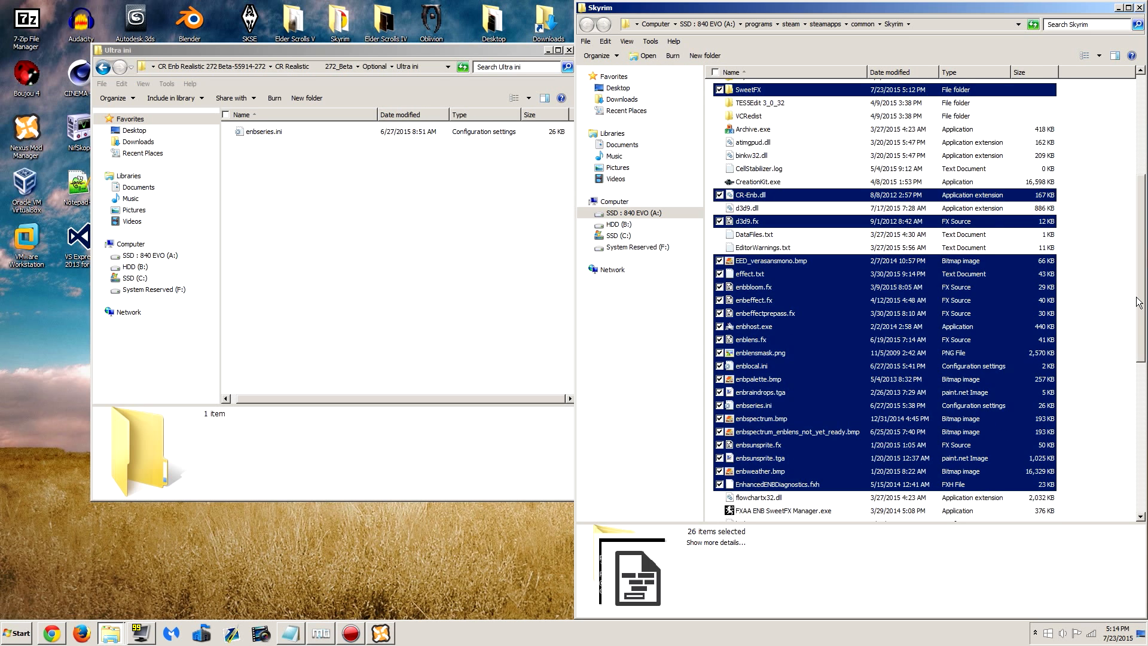
double_click(256, 132)
scroll(594, 108, "down", 6)
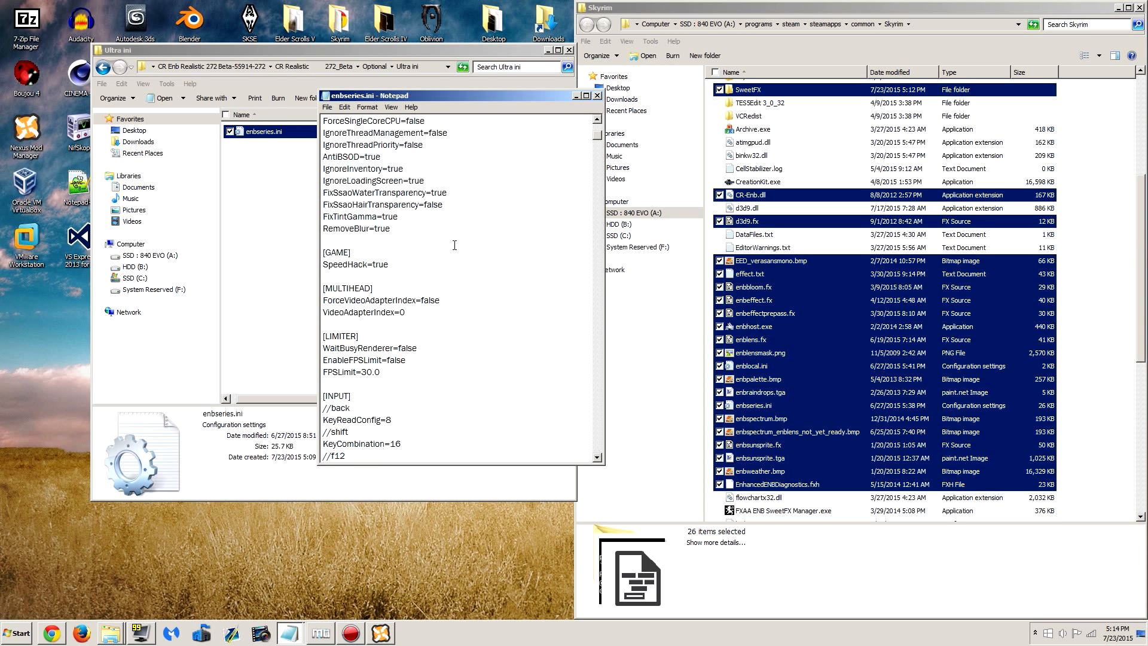
scroll(594, 107, "up", 6)
left_click(597, 96)
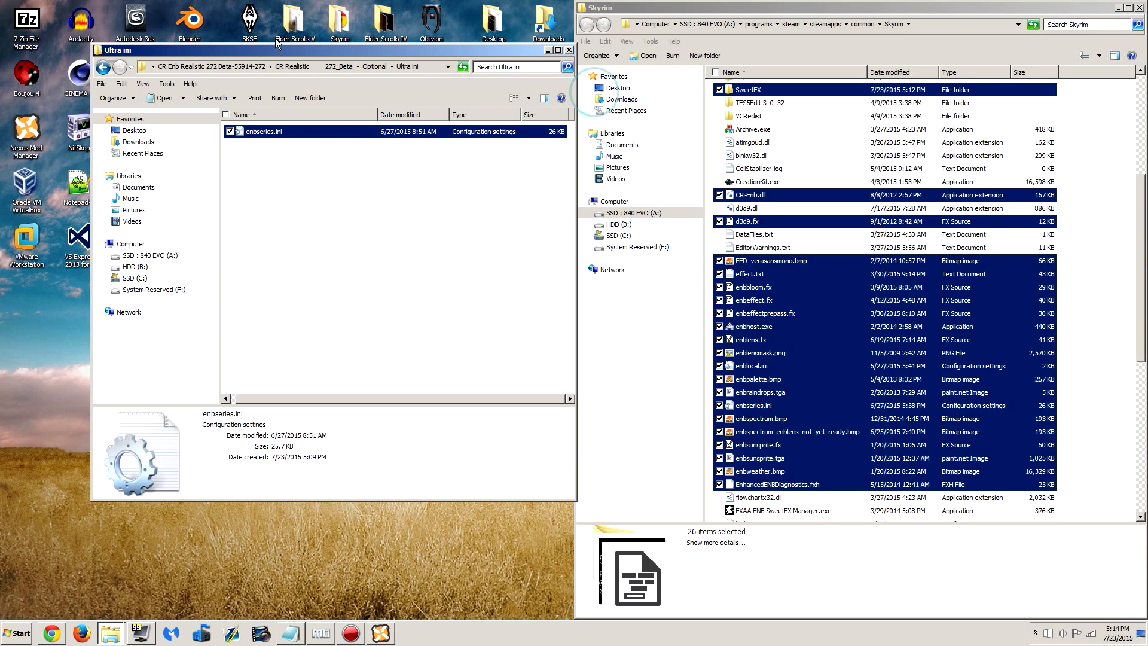
left_click(102, 67)
double_click(257, 131)
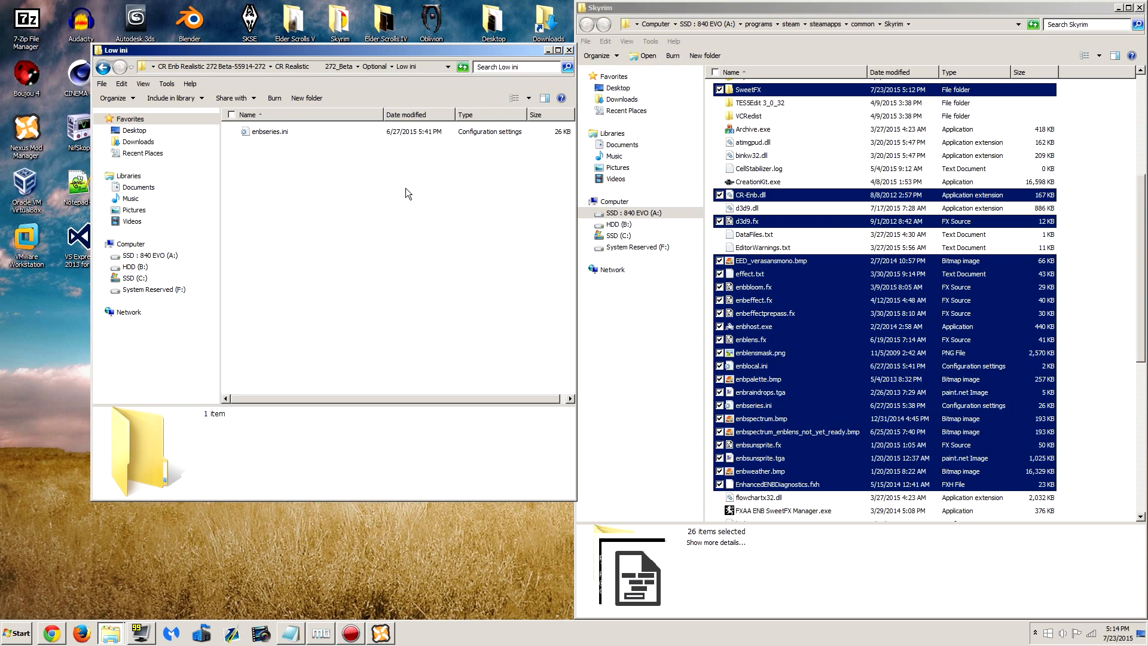
Copy enbseries.ini from the Ultra ini folder into the Skyrim game folder, replacing the existing file
left_click(102, 67)
double_click(263, 145)
left_click(329, 134)
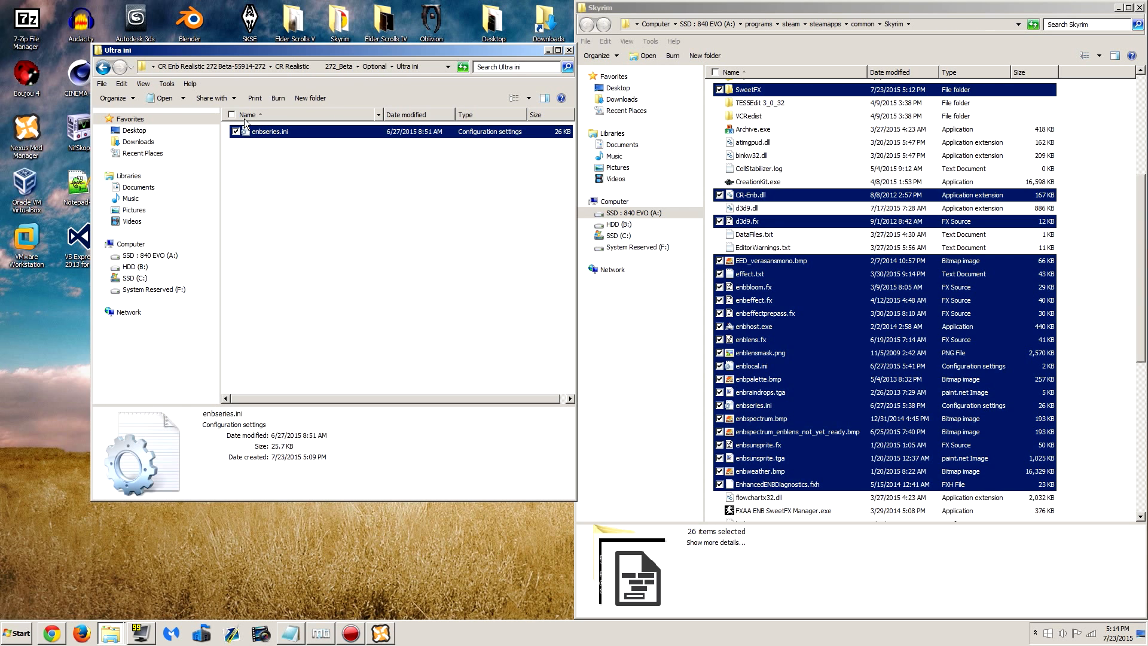
right_click(346, 132)
left_click(377, 325)
left_click(707, 353)
right_click(707, 353)
left_click(724, 422)
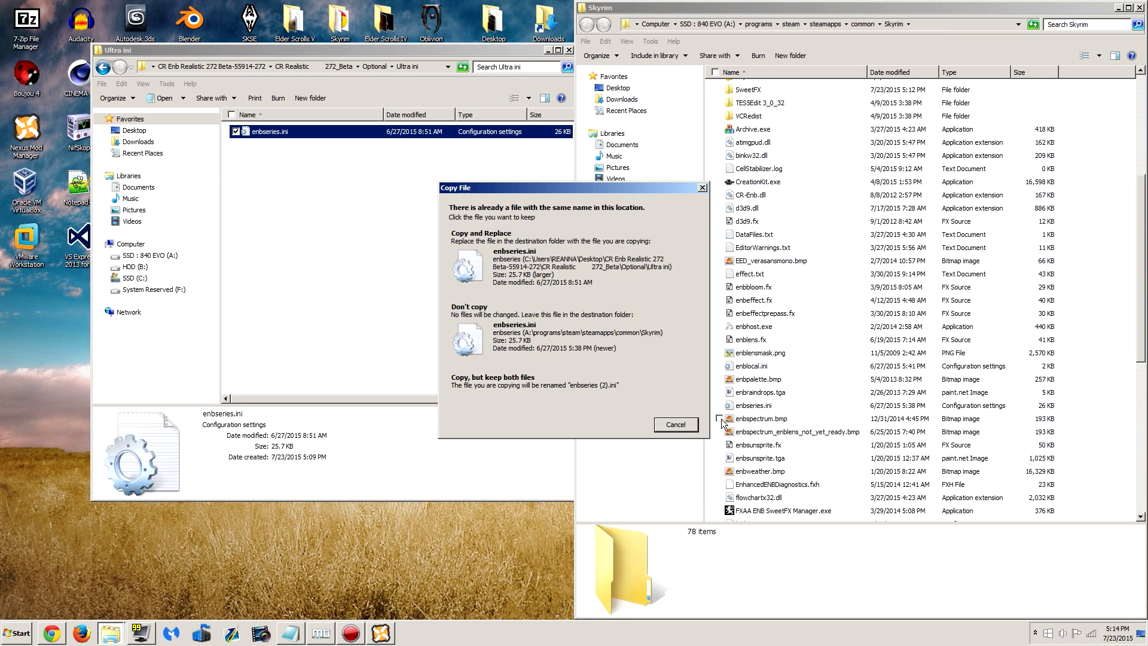
left_click(505, 263)
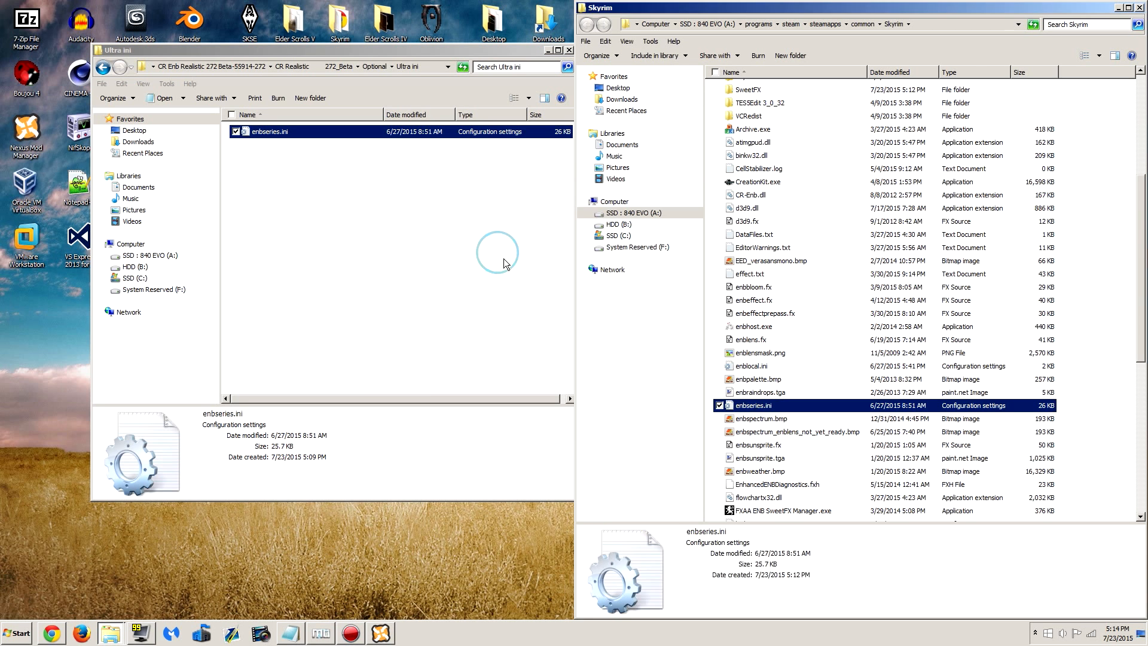
Return to the CR Realistic 272_Beta folder and close its window
left_click(413, 242)
left_click(102, 68)
left_click(102, 68)
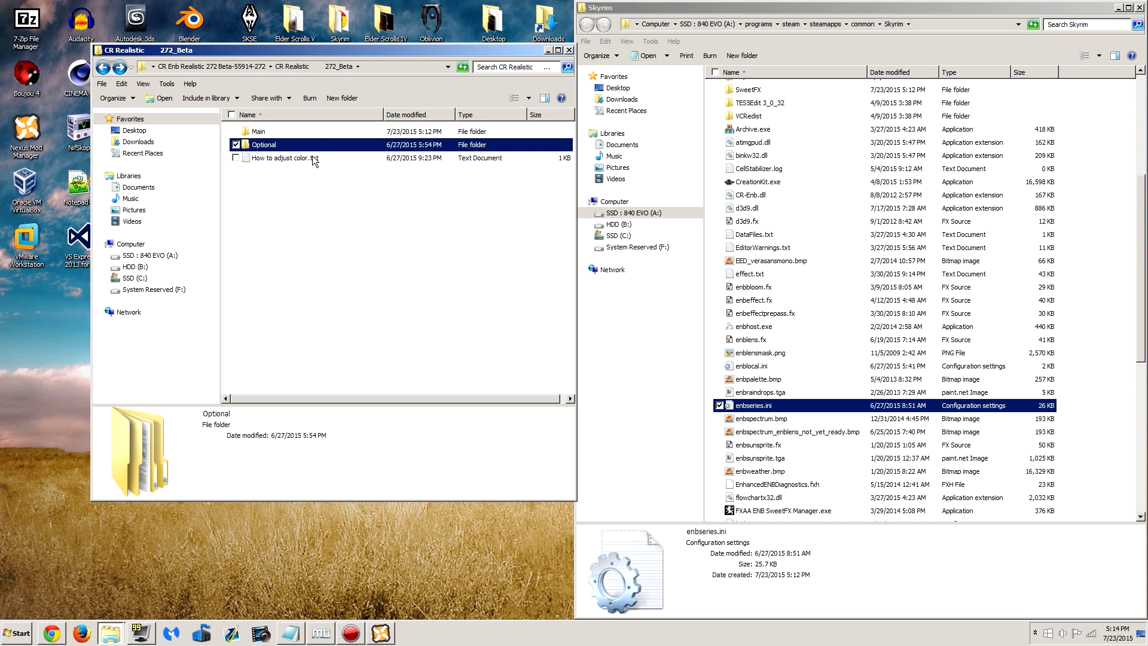
left_click(307, 251)
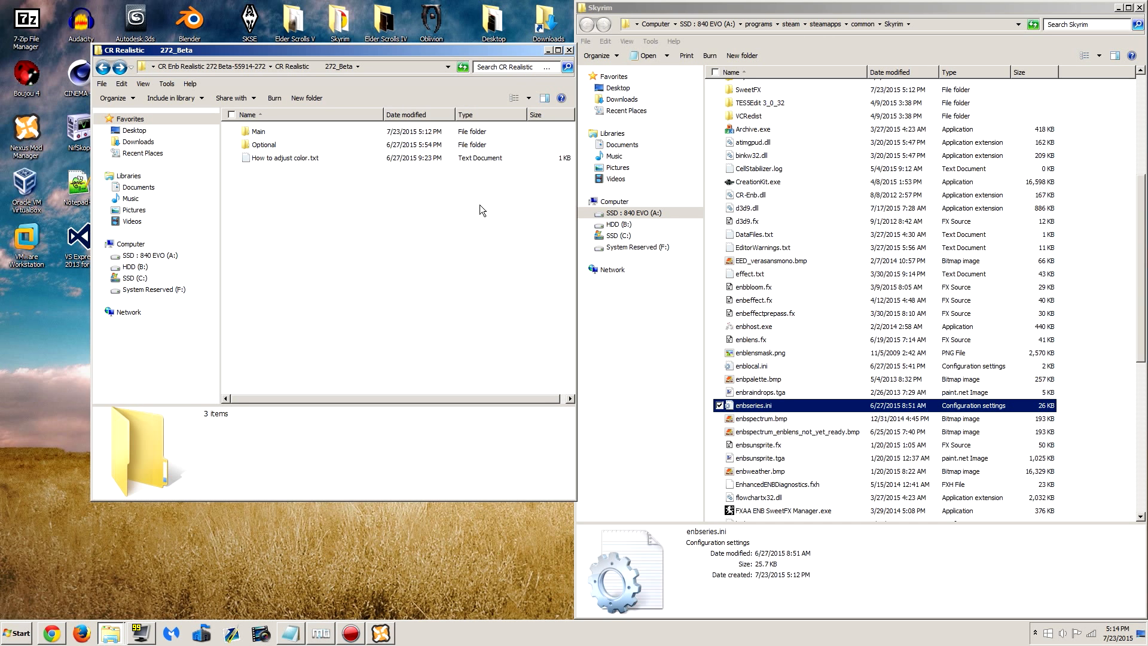
left_click(569, 50)
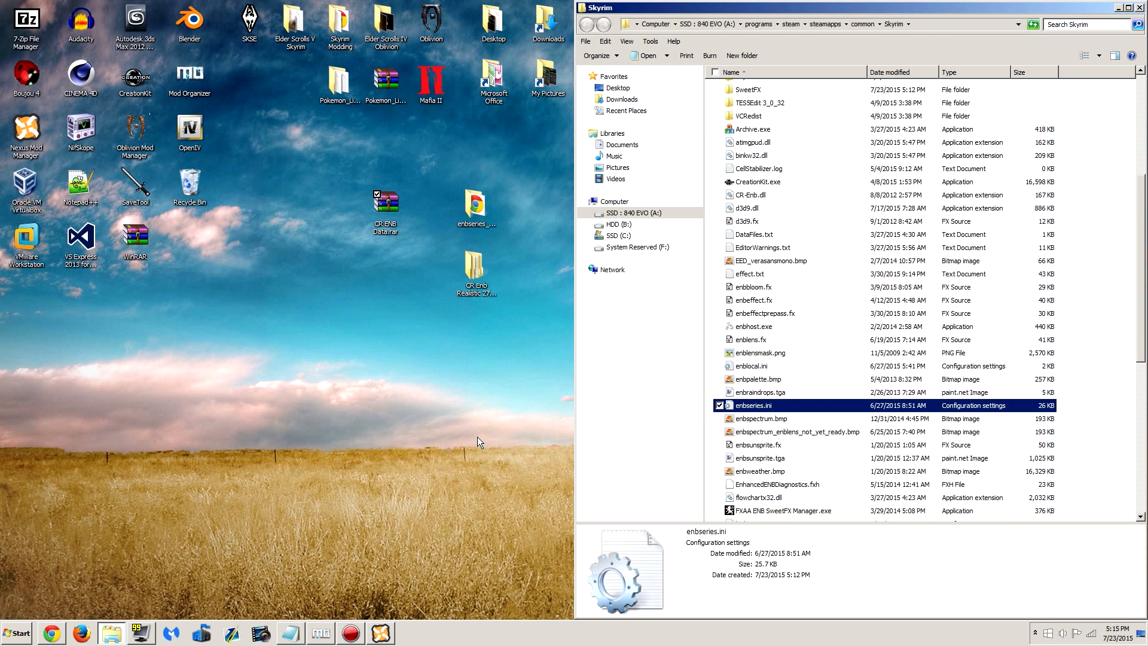
Delete the CR ENB Data.rar archive from the desktop
left_click(398, 291)
left_click(379, 207)
key("Delete")
key("Return")
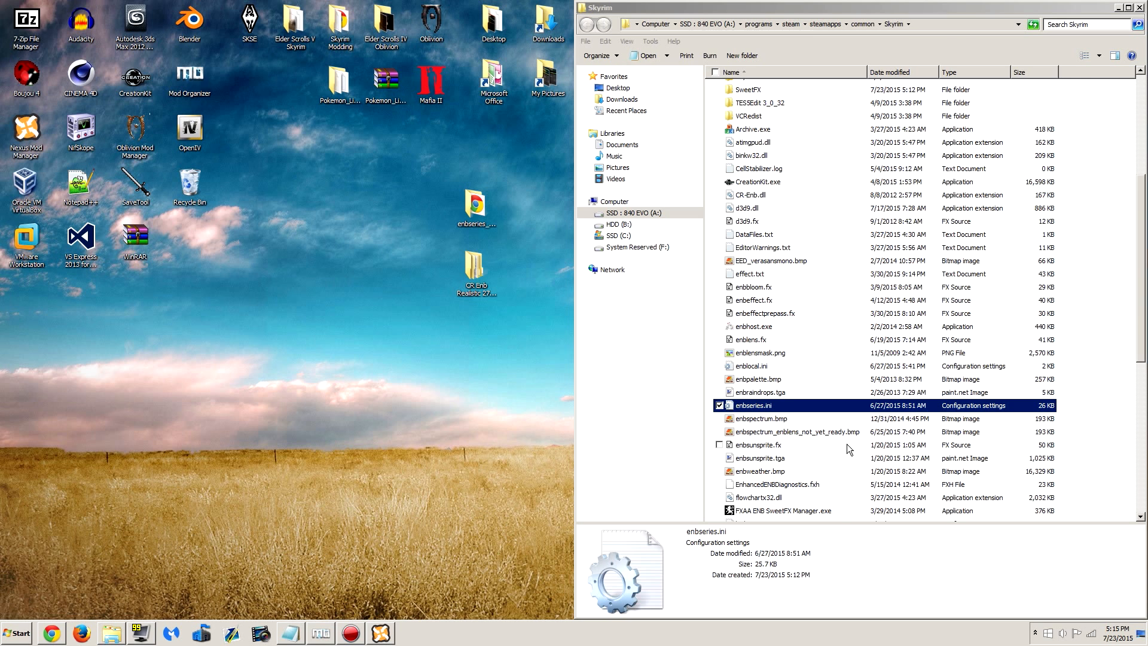
Switch to Chrome and review the [Display] lines for SkyrimPrefs.ini in the CR Enb mod page's installation instructions
left_click(52, 633)
scroll(737, 446, "down", 3)
scroll(736, 446, "down", 13)
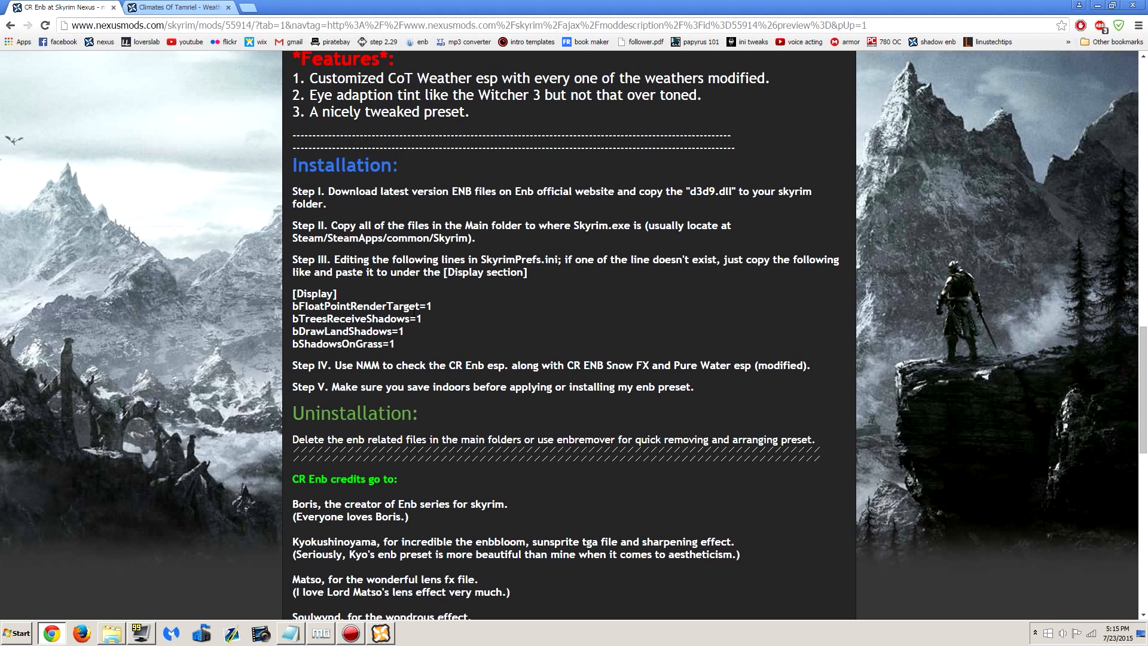
left_click_drag(291, 293, 396, 345)
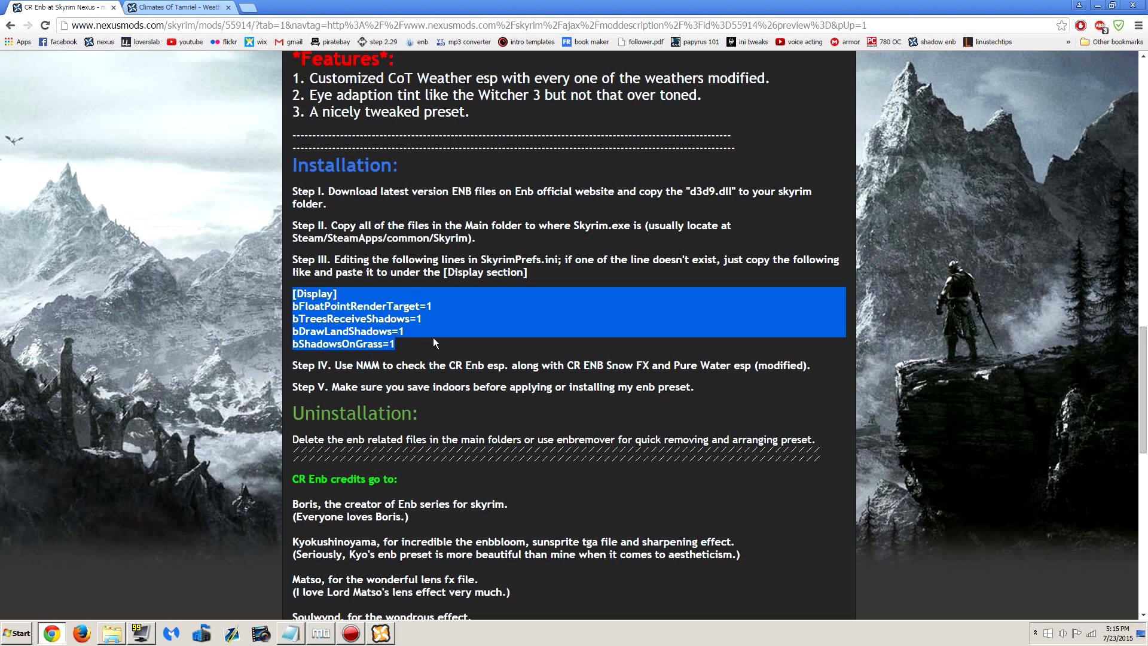
left_click(433, 338)
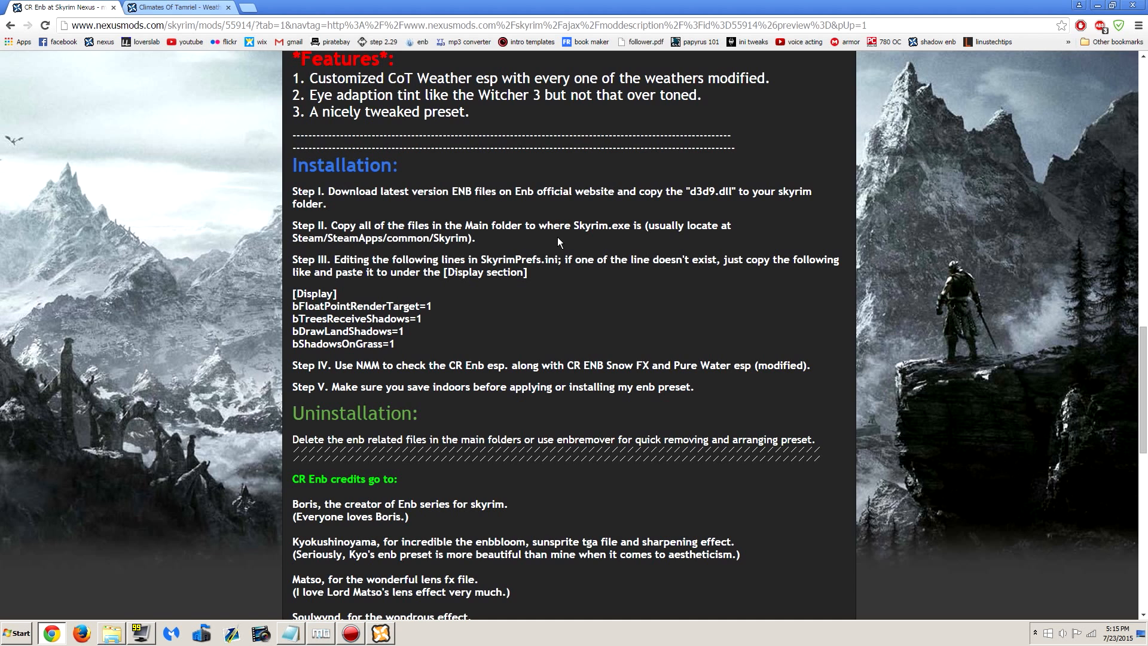
Open the Skyrim folder under My Games in the Documents library
left_click(19, 633)
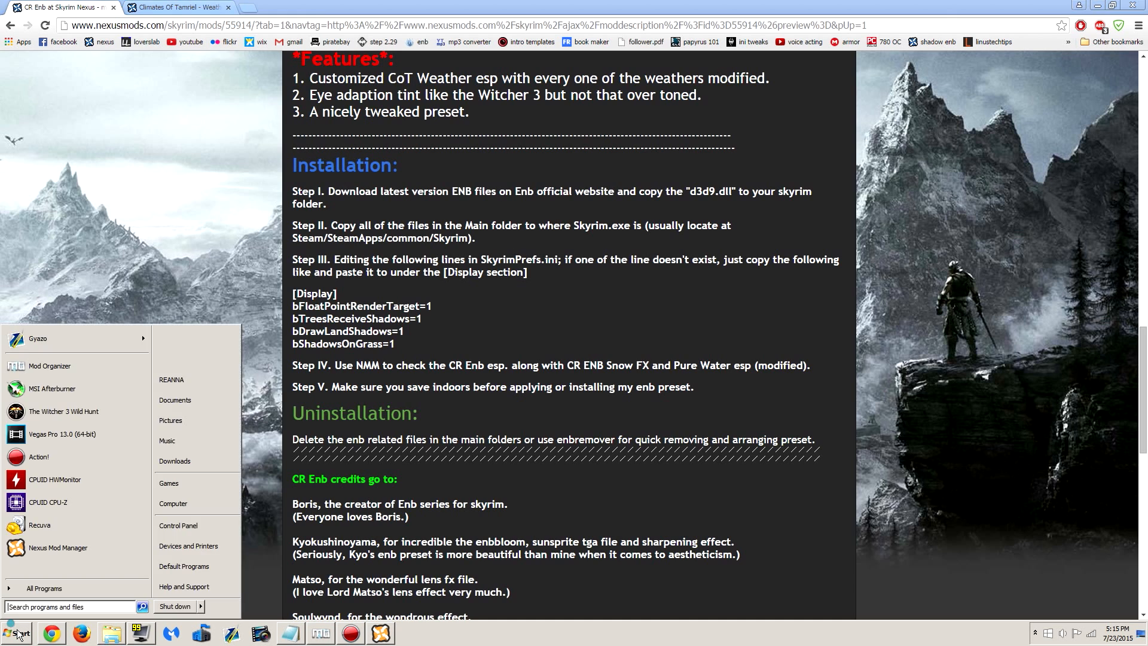
left_click(210, 403)
scroll(346, 305, "down", 1)
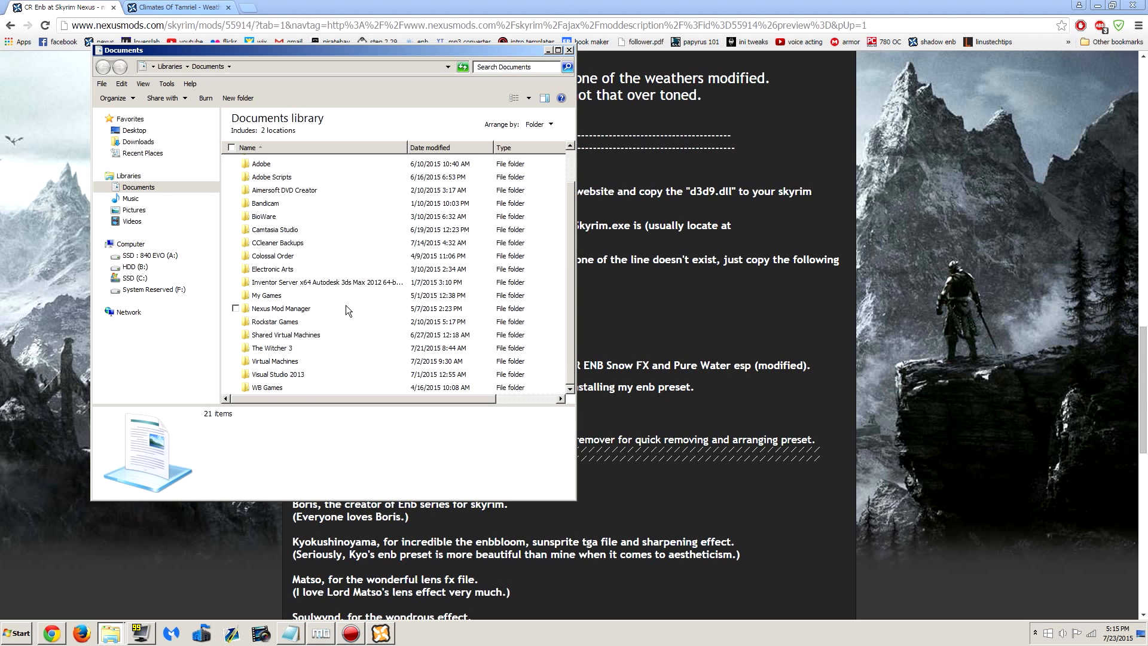
double_click(270, 295)
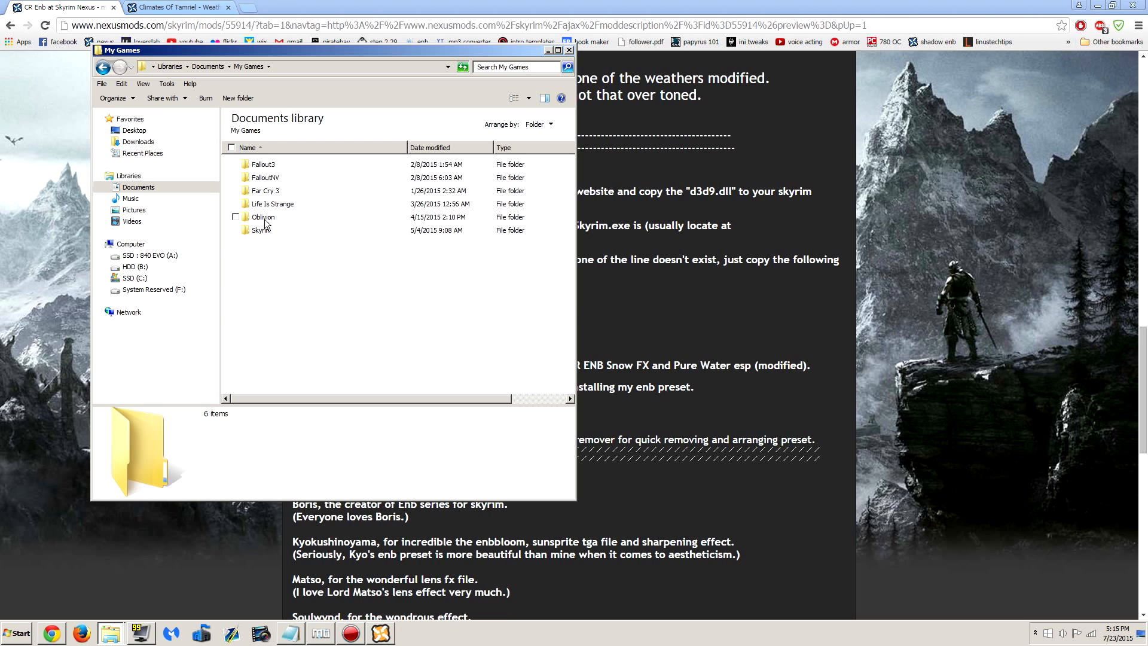
double_click(270, 230)
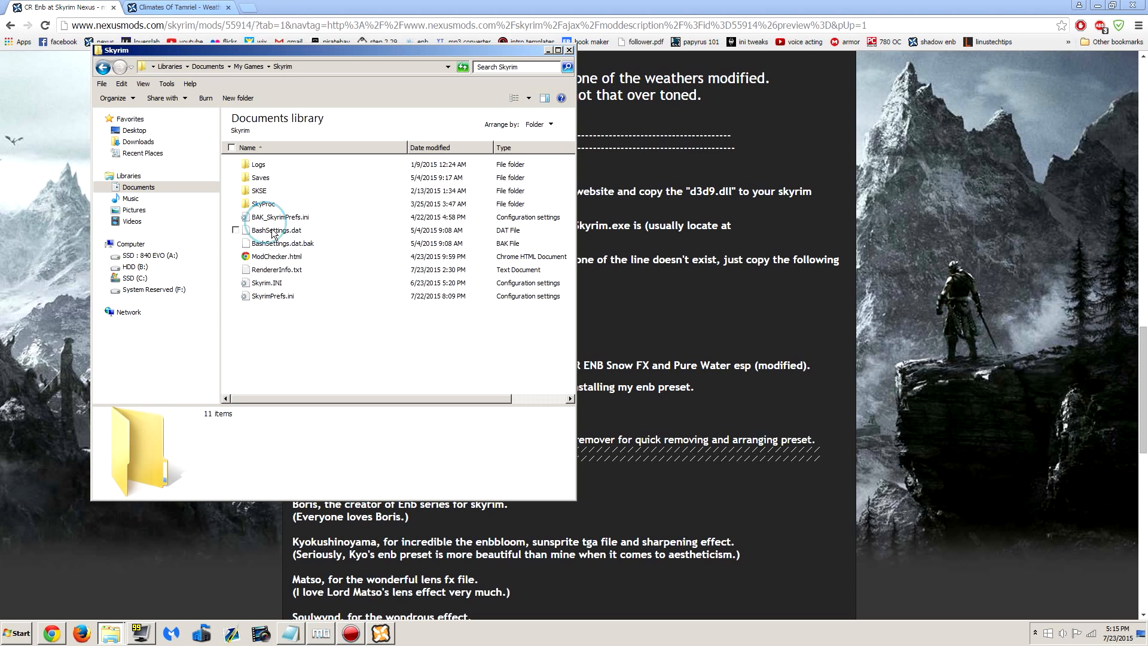
Open SkyrimPrefs.ini from the Skyrim documents folder for editing in Notepad++
left_click(277, 287)
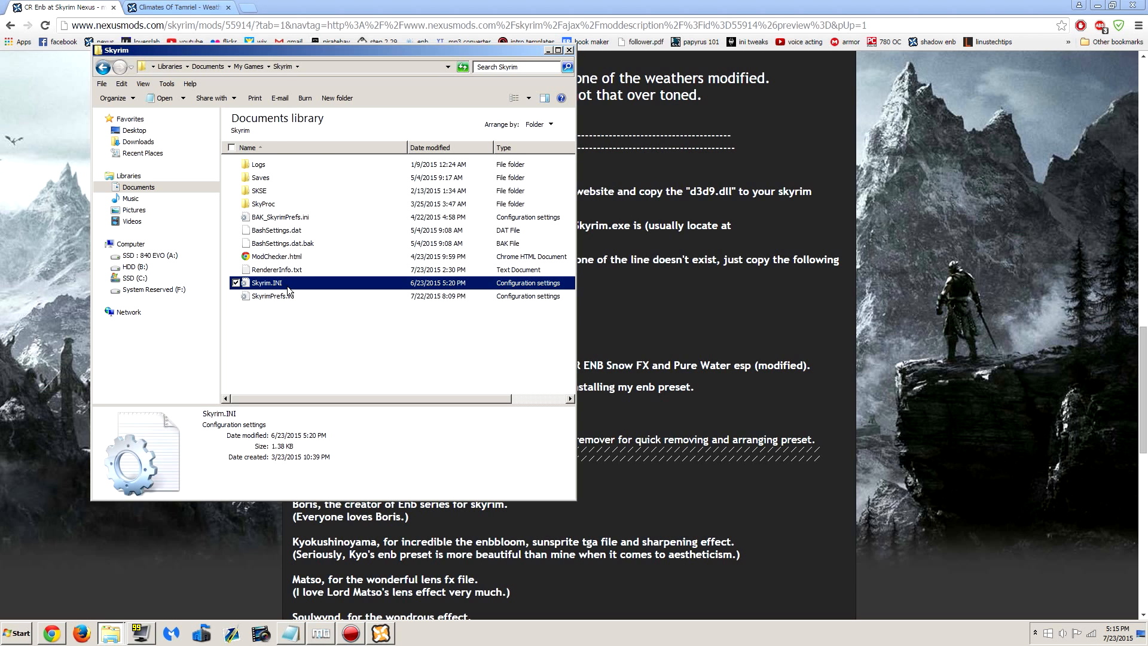
left_click(295, 295)
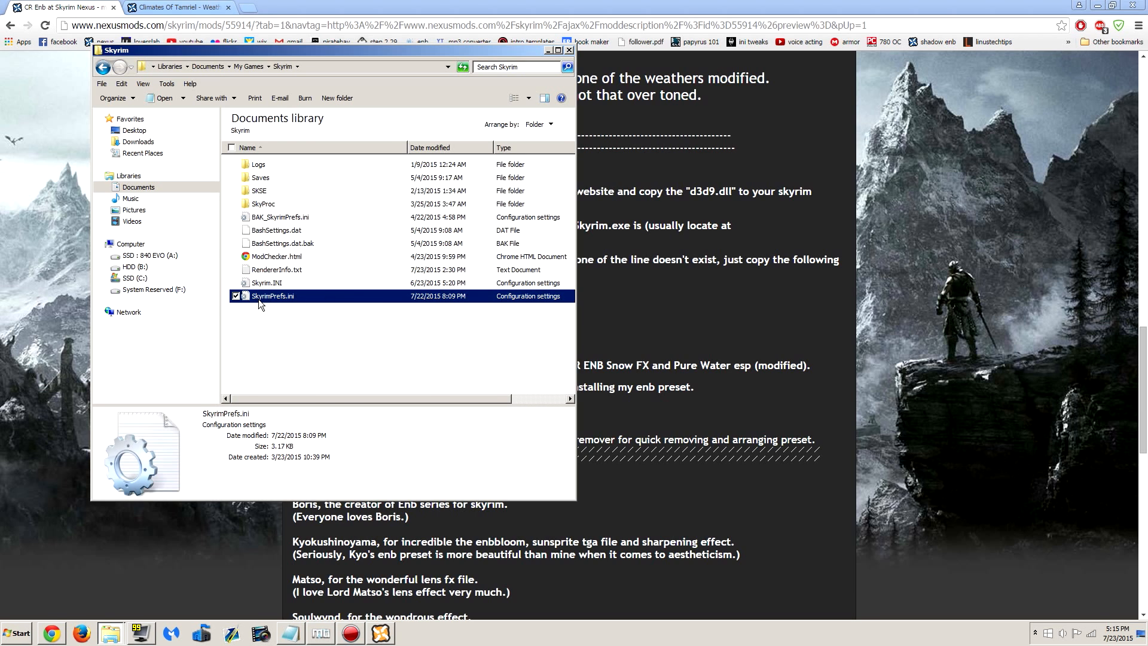
double_click(302, 296)
right_click(301, 296)
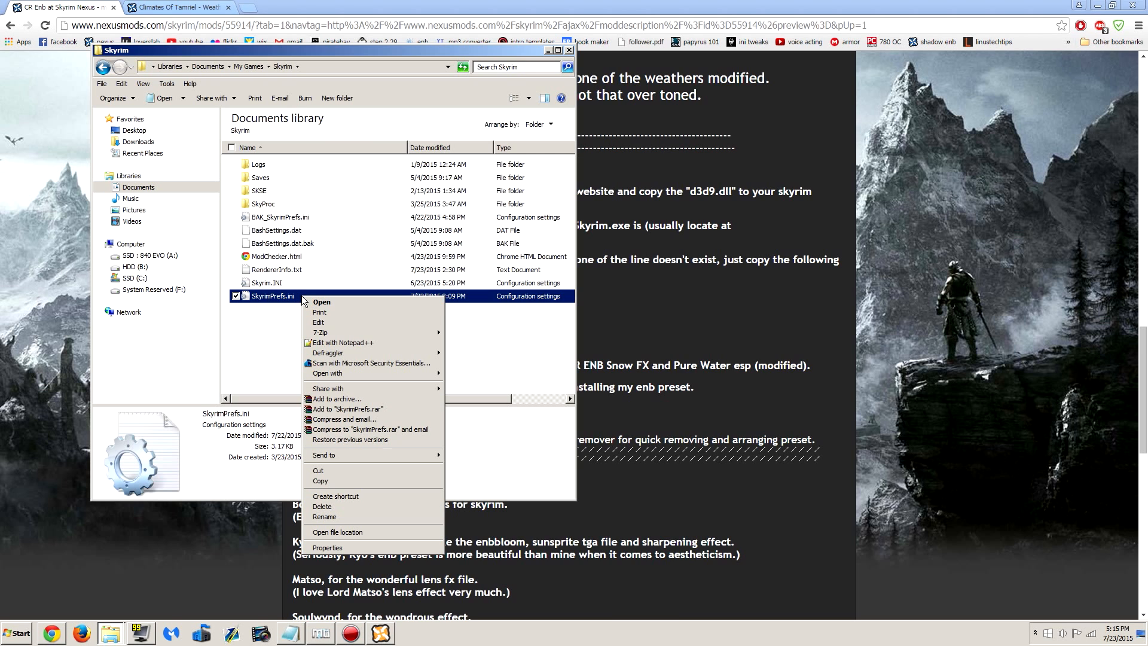
left_click(363, 344)
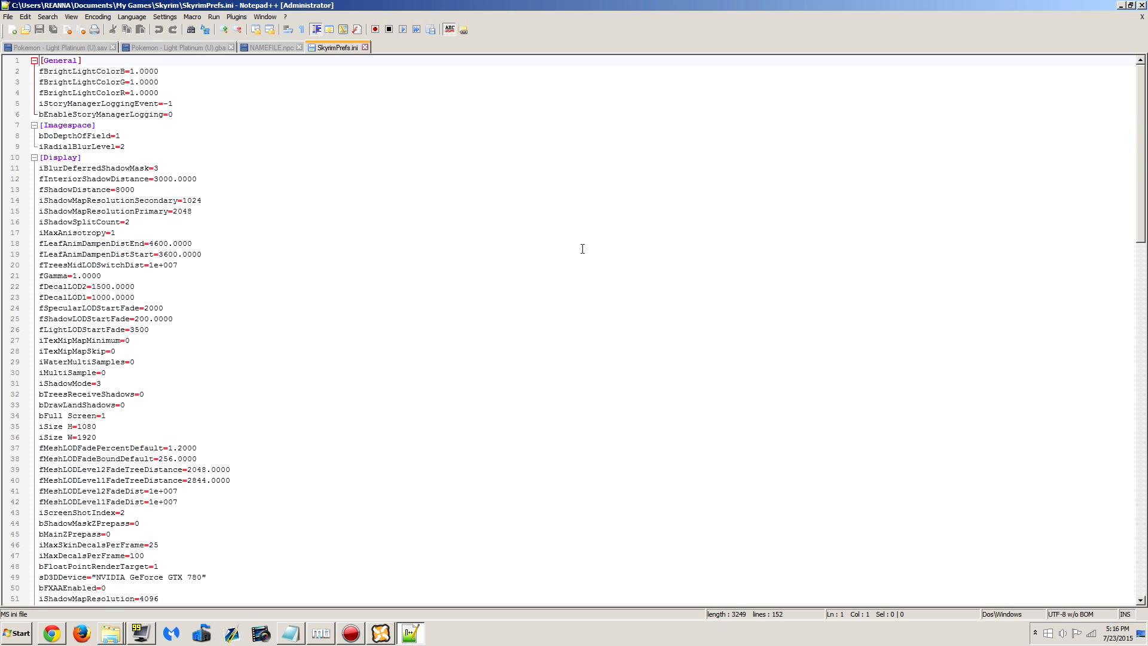
Switch to Mod Organizer, open the profile's skyrimprefs.ini in its INI Editor, and move and enlarge the editor window over the browser
left_click(1120, 5)
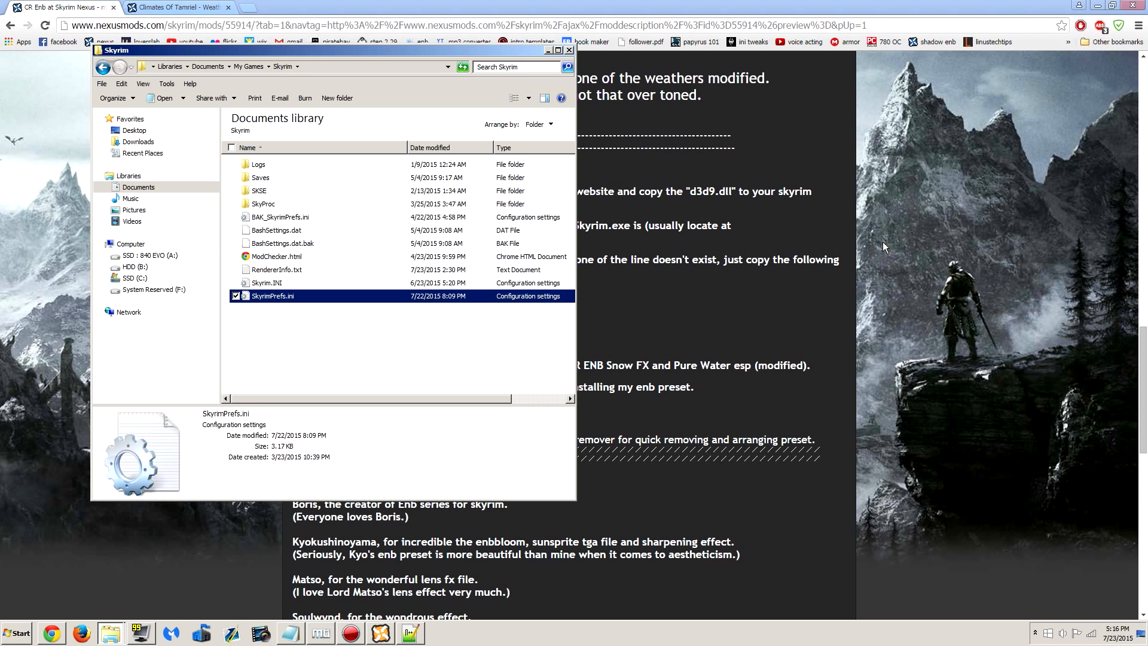
left_click(549, 51)
left_click(319, 635)
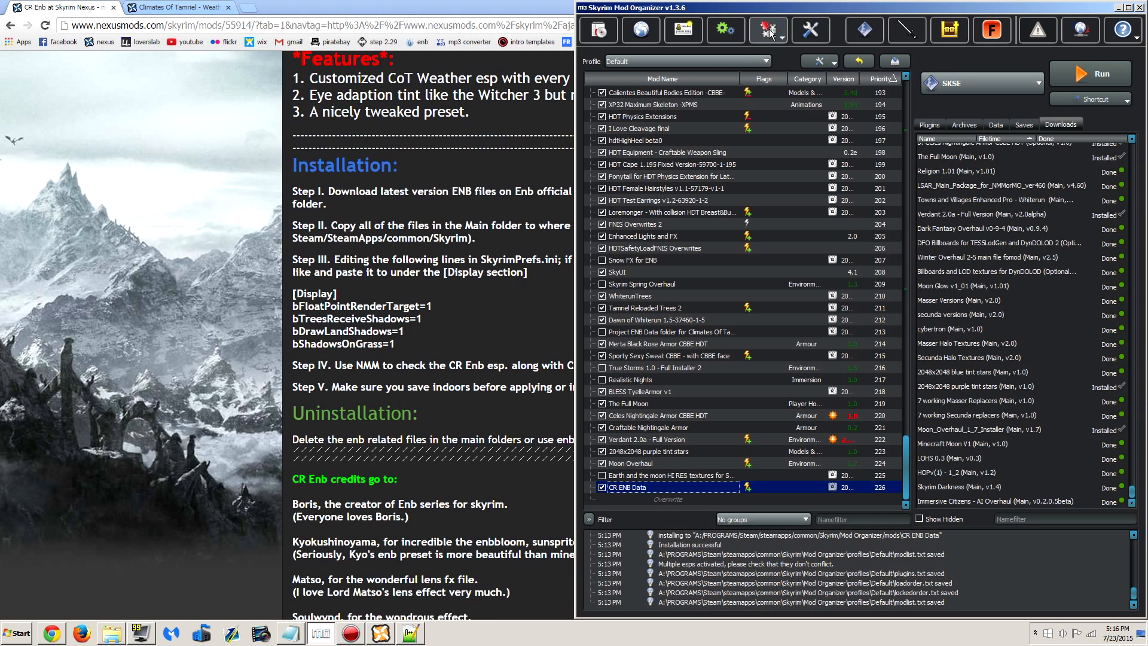
left_click(775, 35)
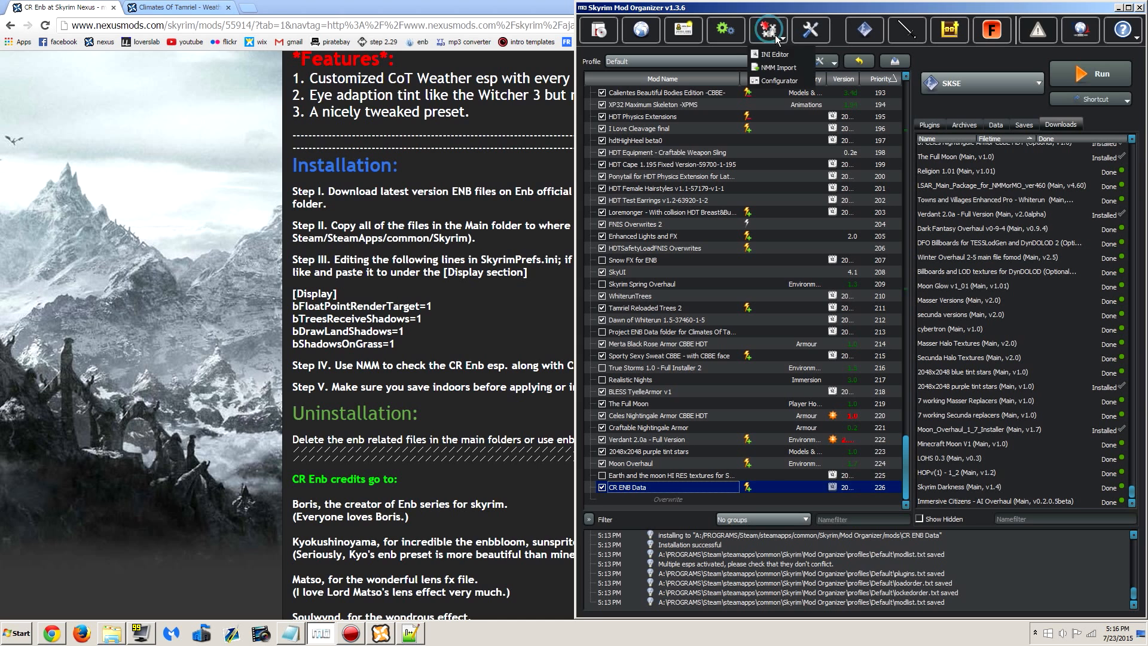
left_click(775, 52)
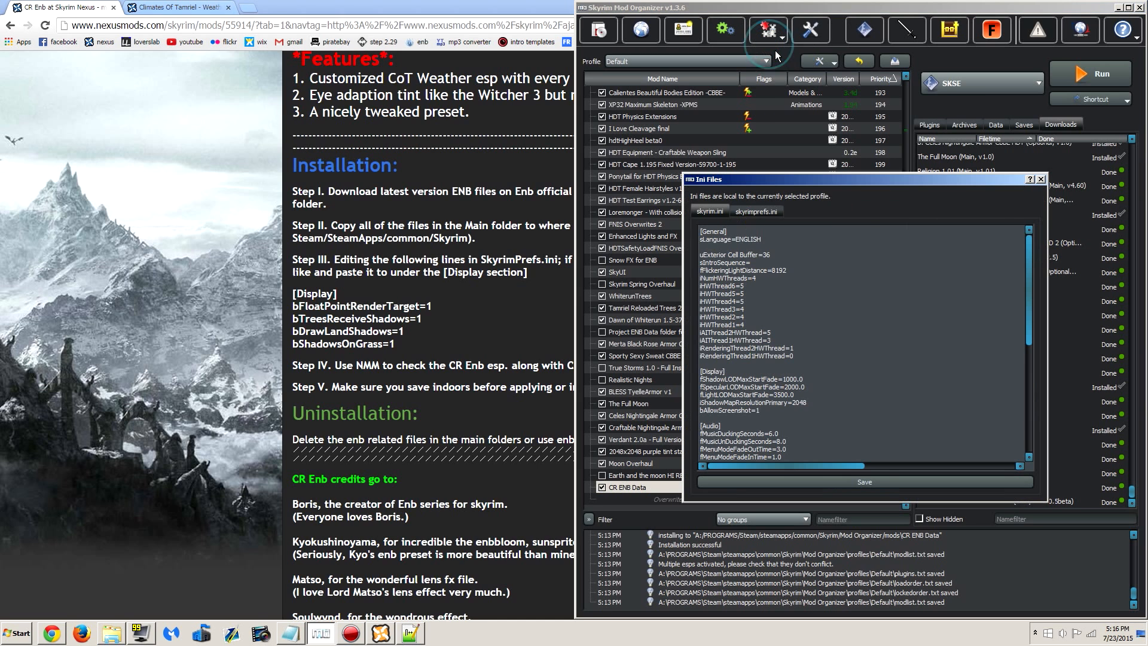
left_click_drag(872, 181, 334, 97)
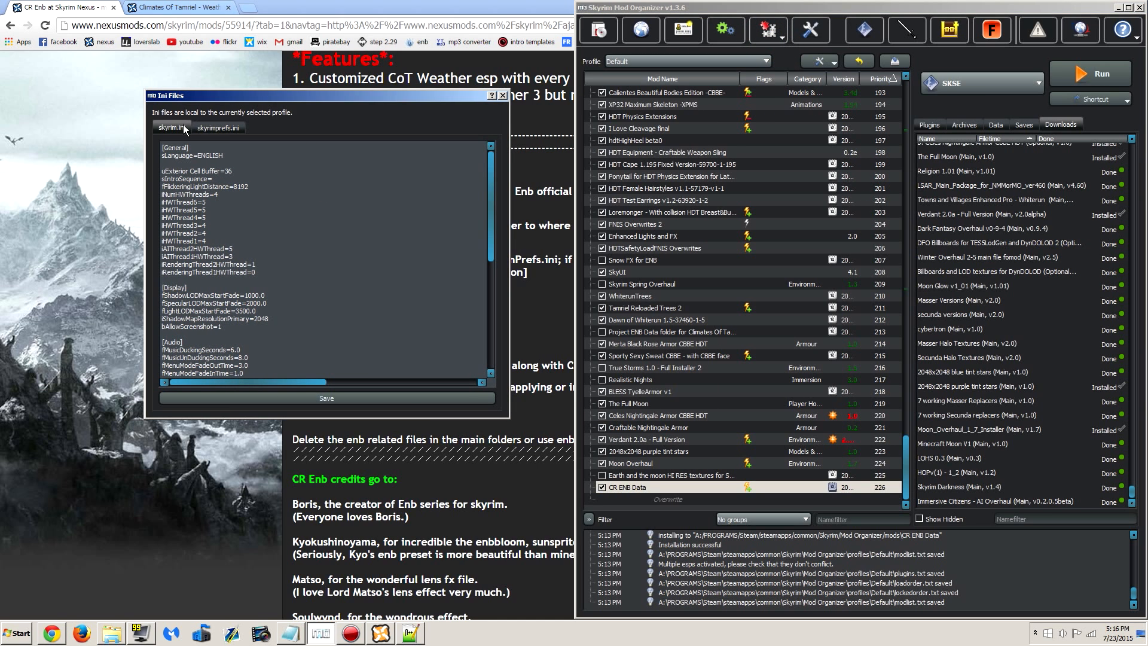
left_click(225, 128)
left_click_drag(266, 95, 167, 45)
left_click_drag(409, 366, 550, 536)
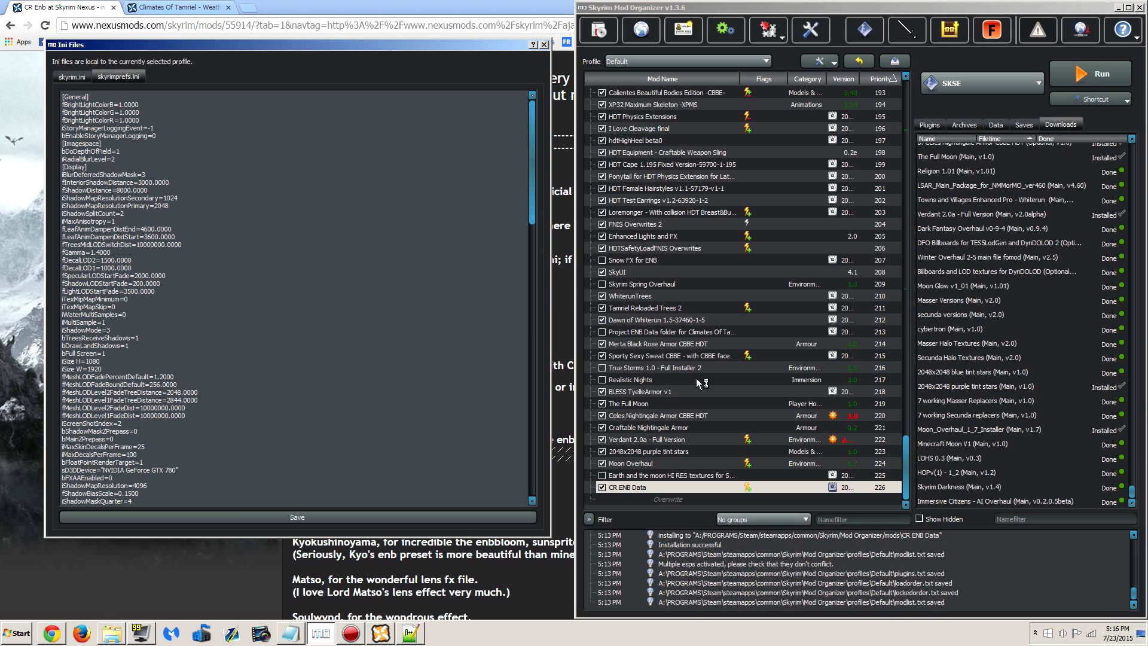
Copy bFloatPointRenderTarget from the mod page in Chrome and find that setting in SkyrimPrefs.ini in Notepad++
left_click(490, 2)
double_click(491, 4)
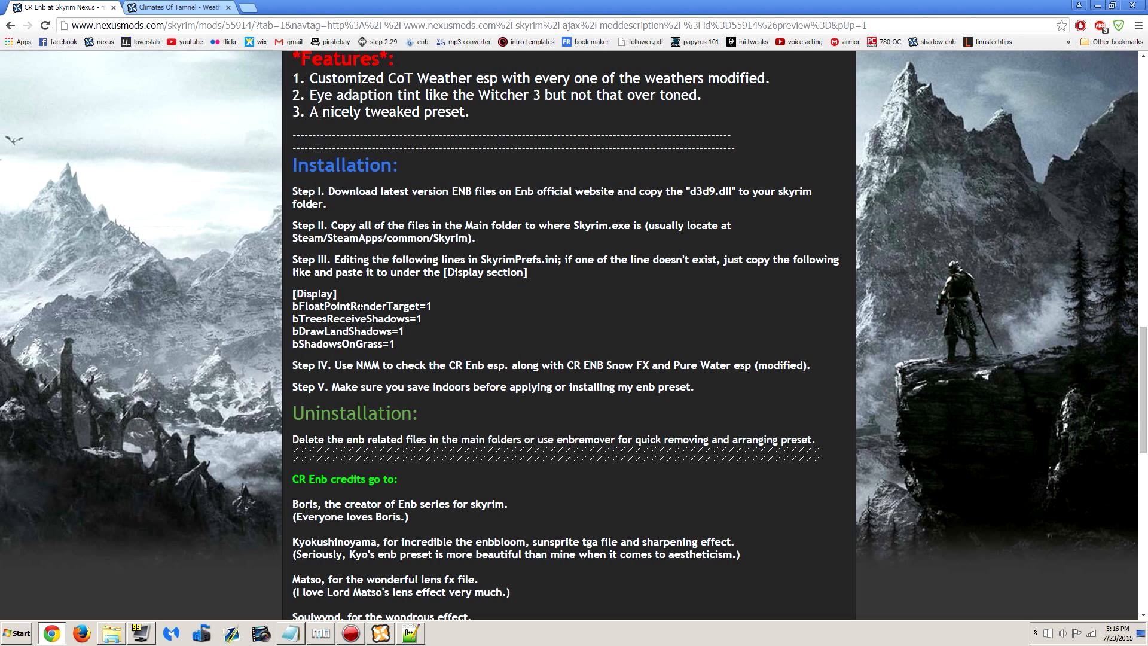
double_click(351, 306)
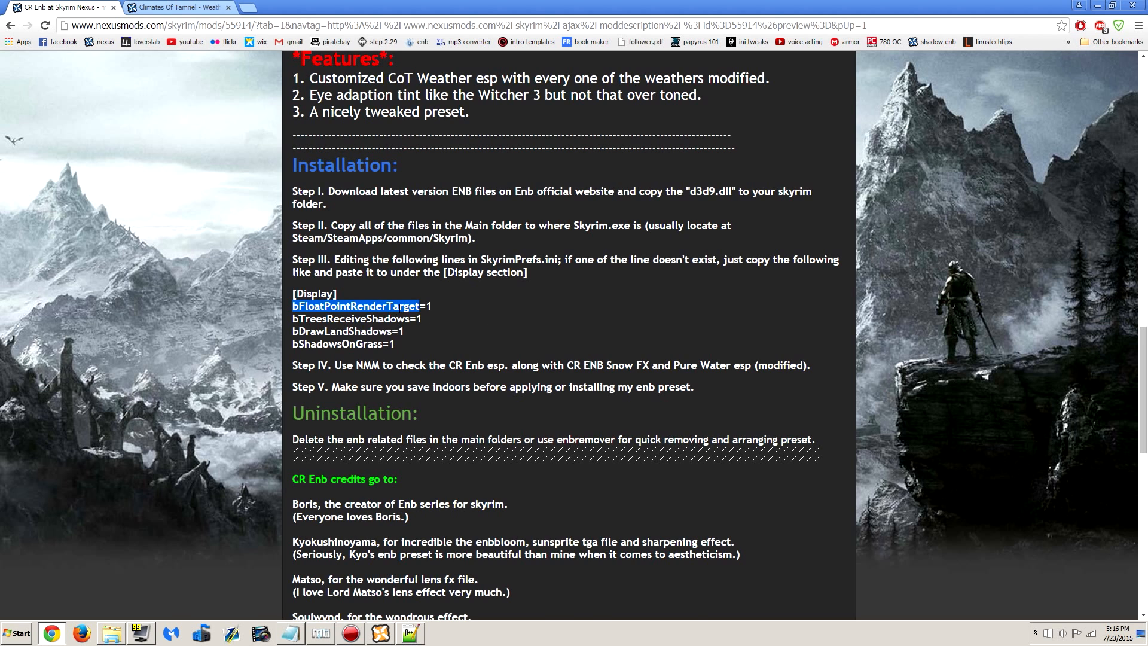
left_click(410, 633)
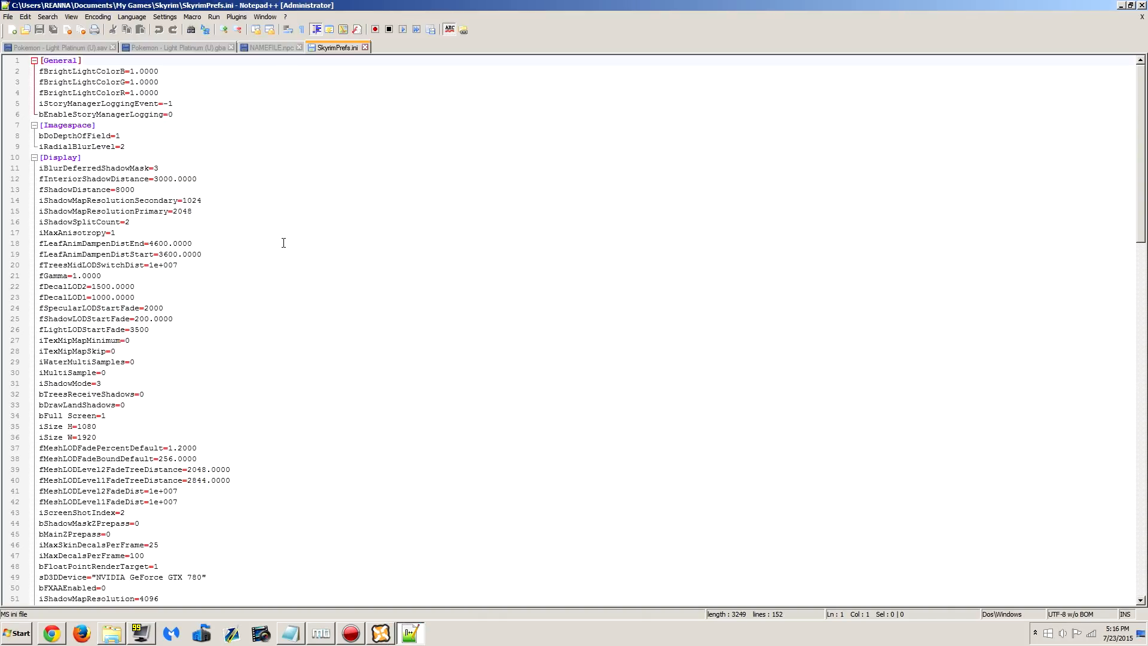
key("ctrl+f")
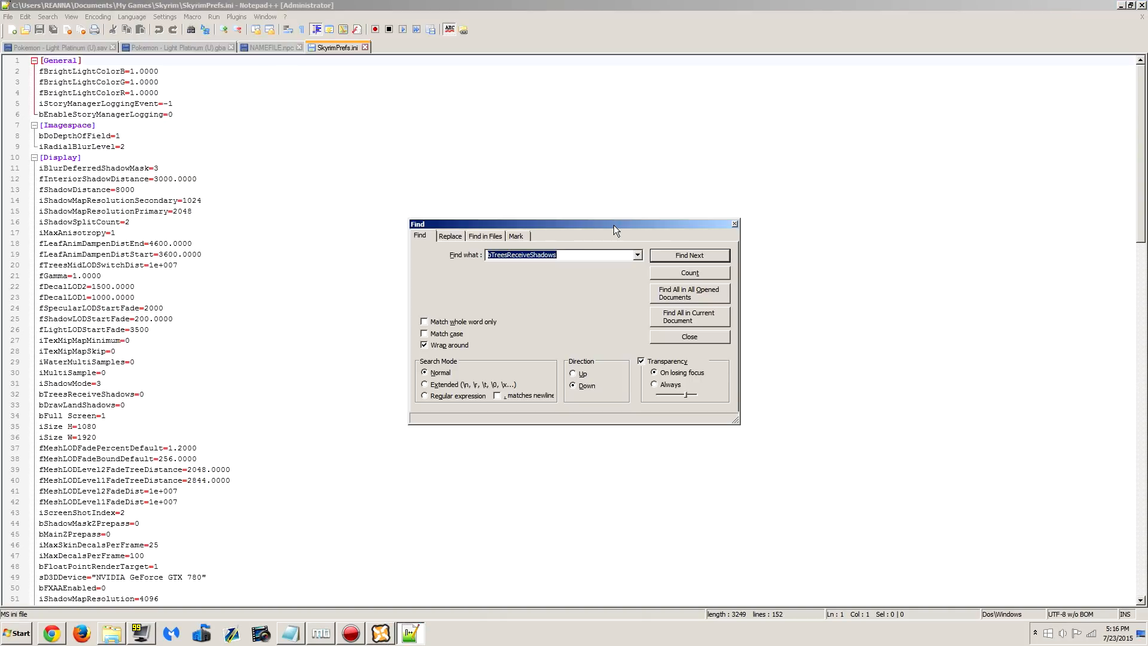
key("ctrl+v")
left_click(701, 255)
left_click(734, 224)
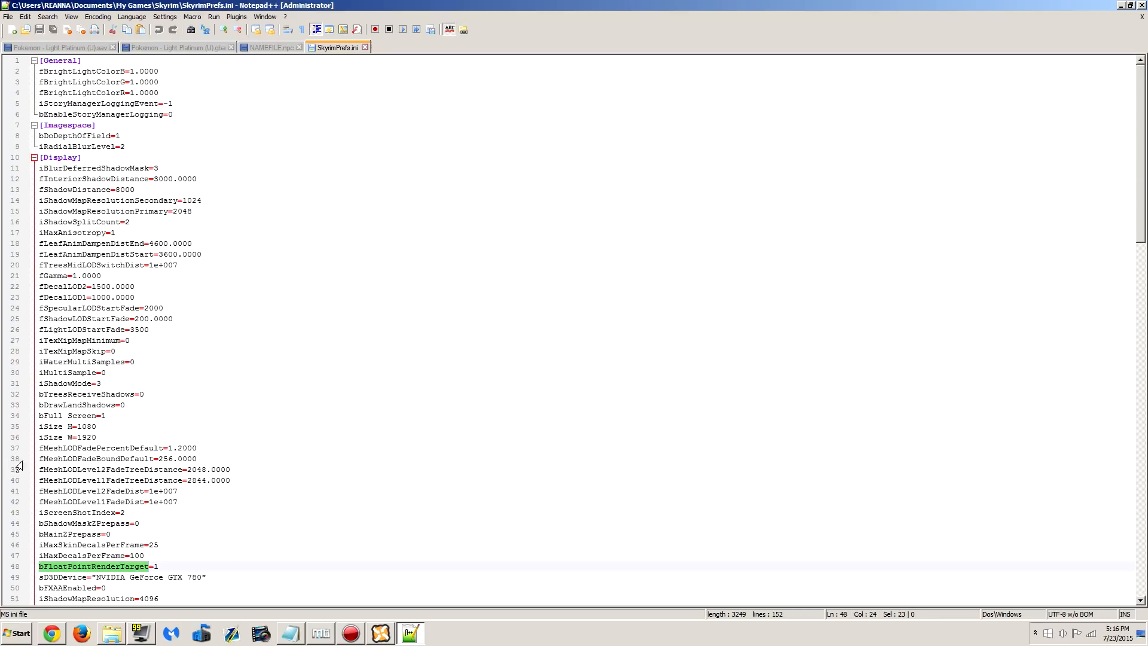
scroll(198, 370, "down", 4)
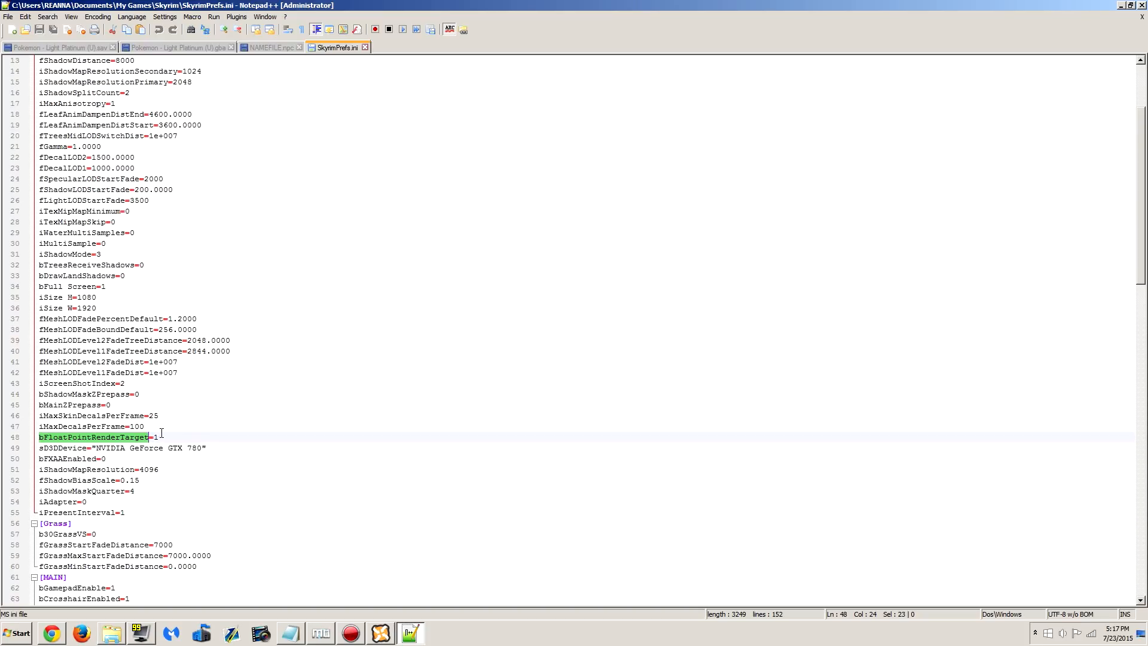
left_click(163, 436)
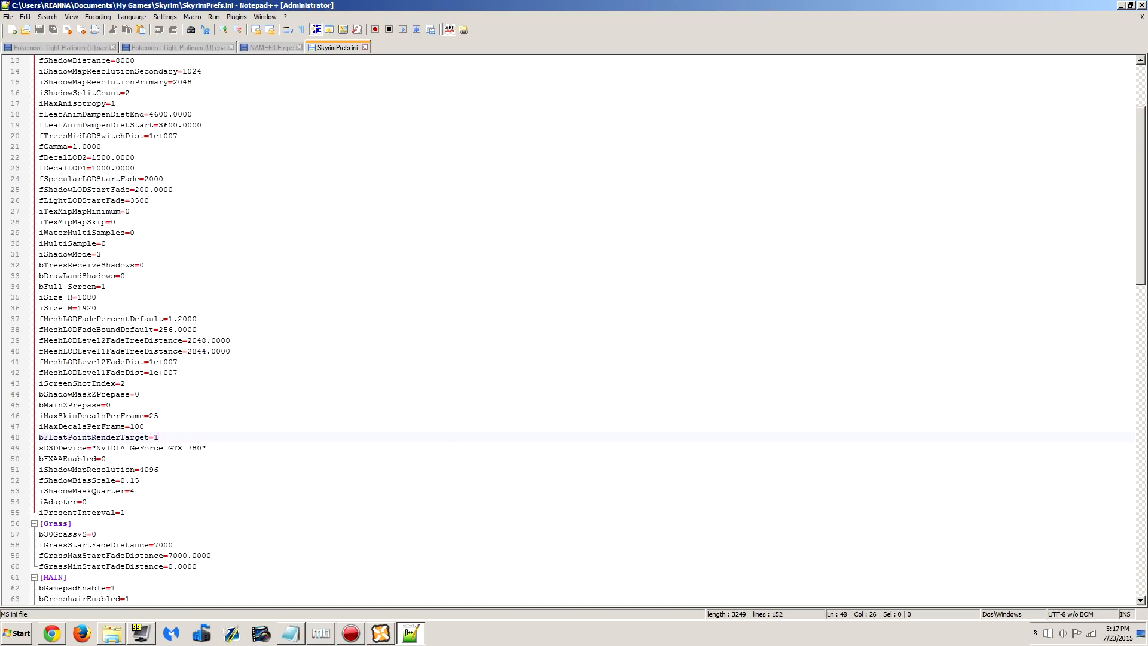
Find bFloatPointRenderTarget in Mod Organizer's skyrimprefs.ini and move the editor window aside to compare it with the Notepad++ copy
left_click(320, 632)
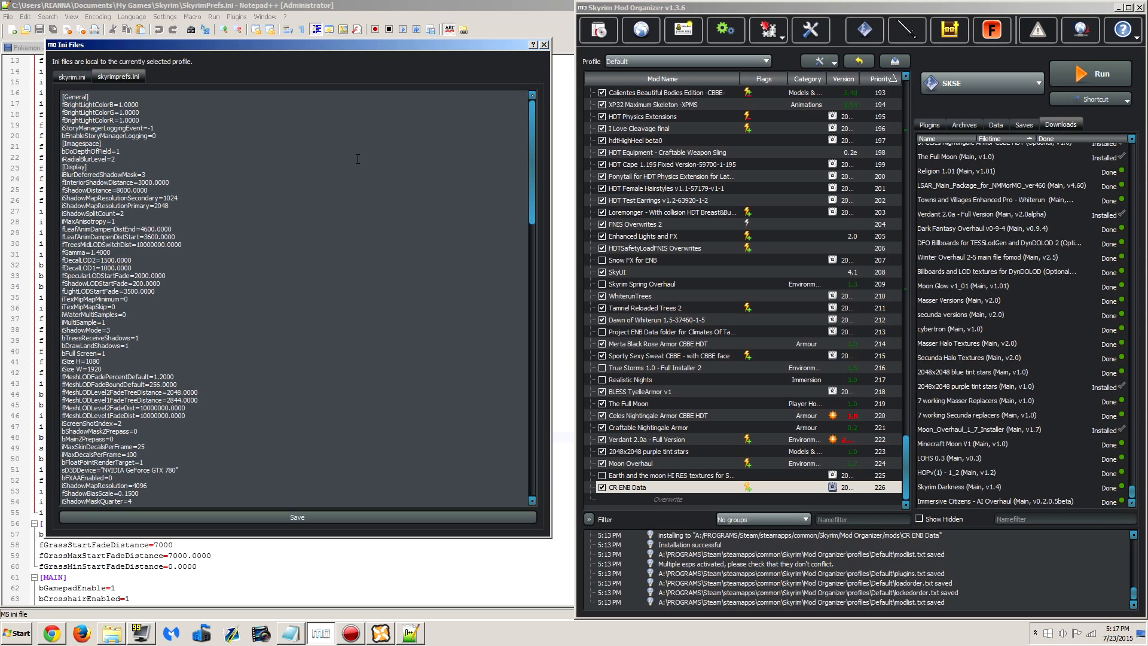
key("ctrl+f")
key("ctrl+v")
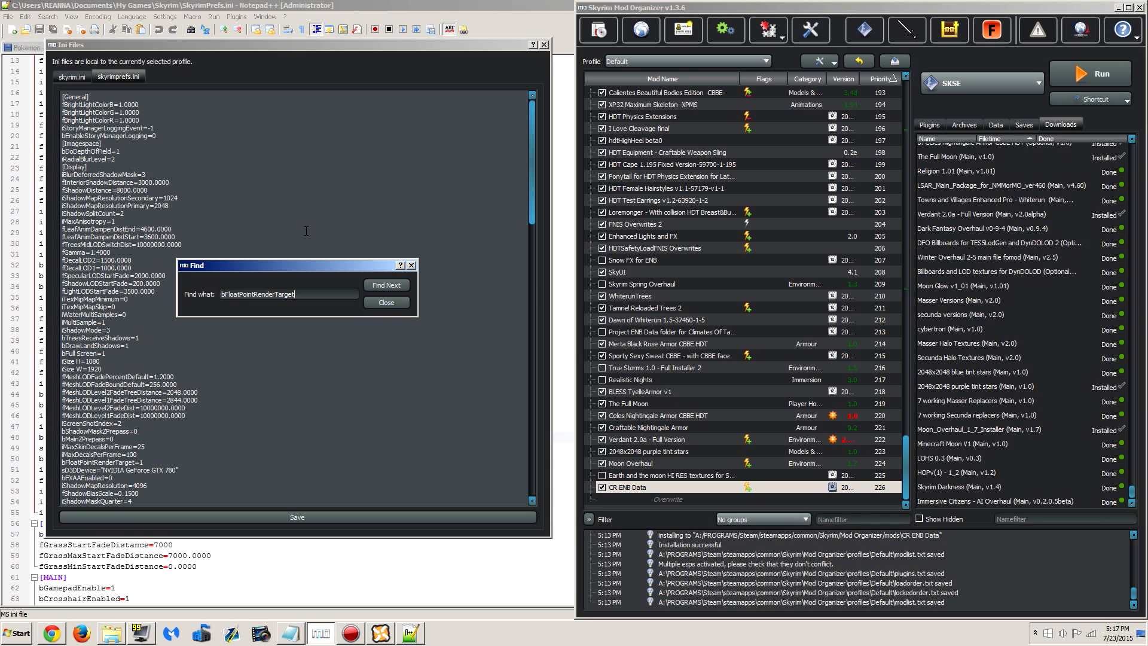
left_click(382, 284)
left_click(396, 305)
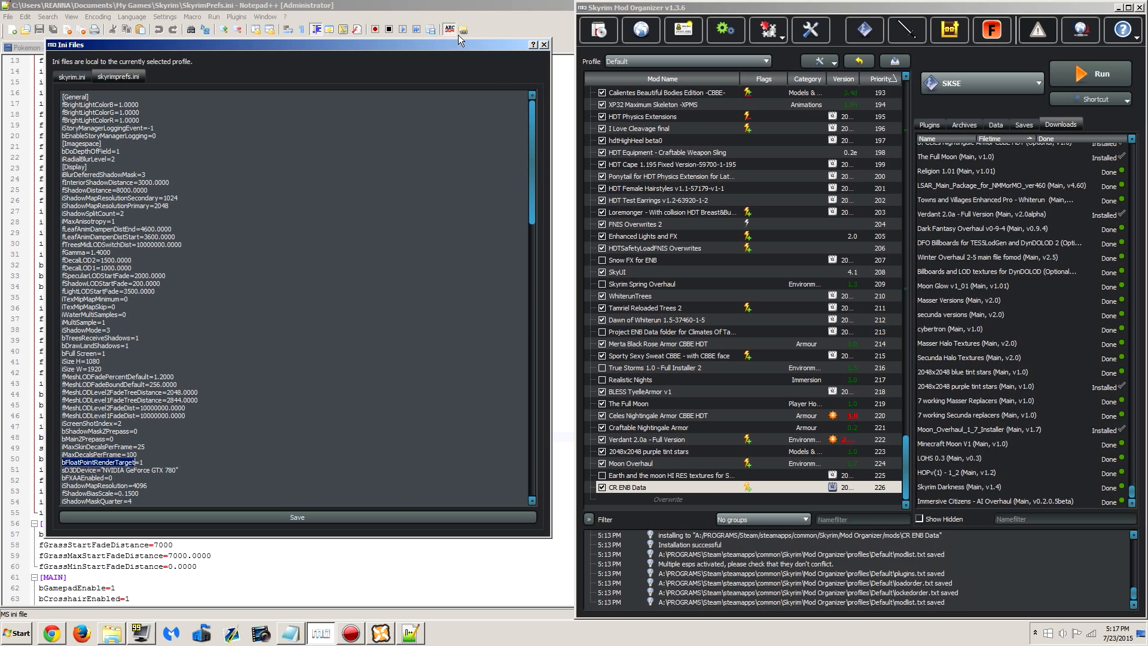
left_click_drag(419, 44, 801, 53)
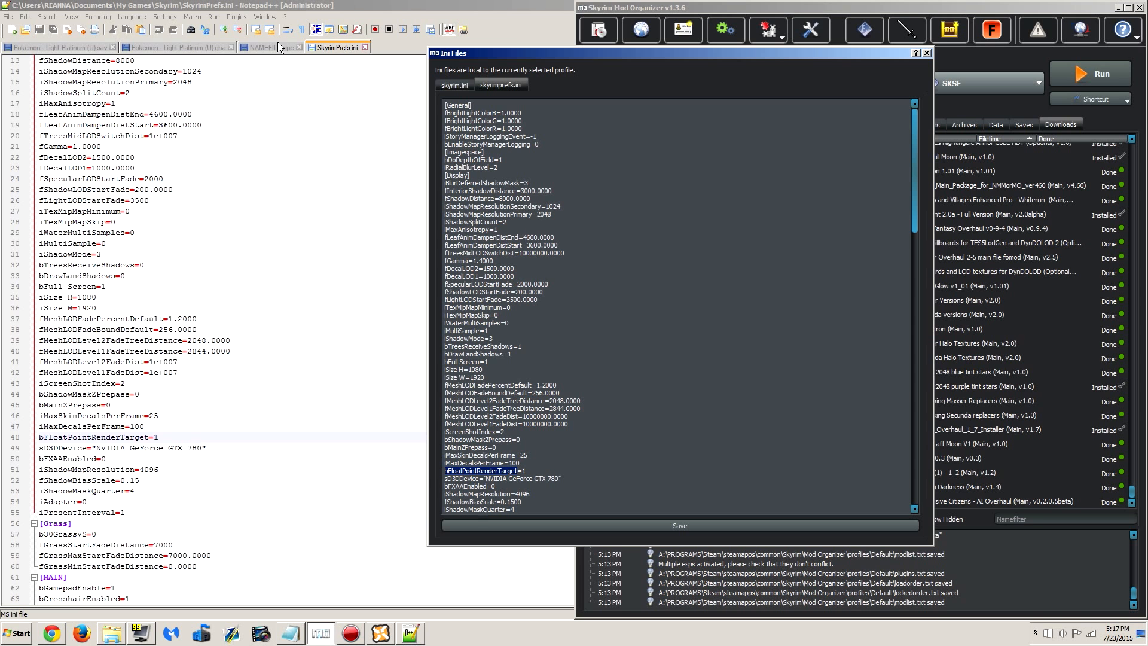
left_click_drag(743, 53, 339, 21)
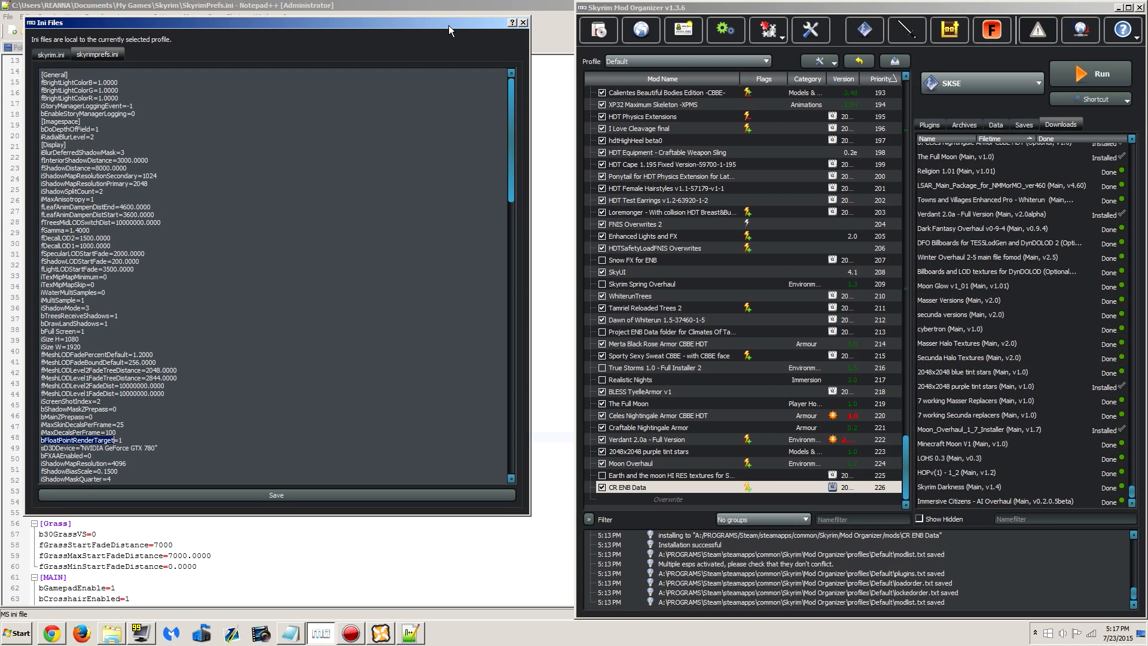
left_click_drag(449, 25, 699, 54)
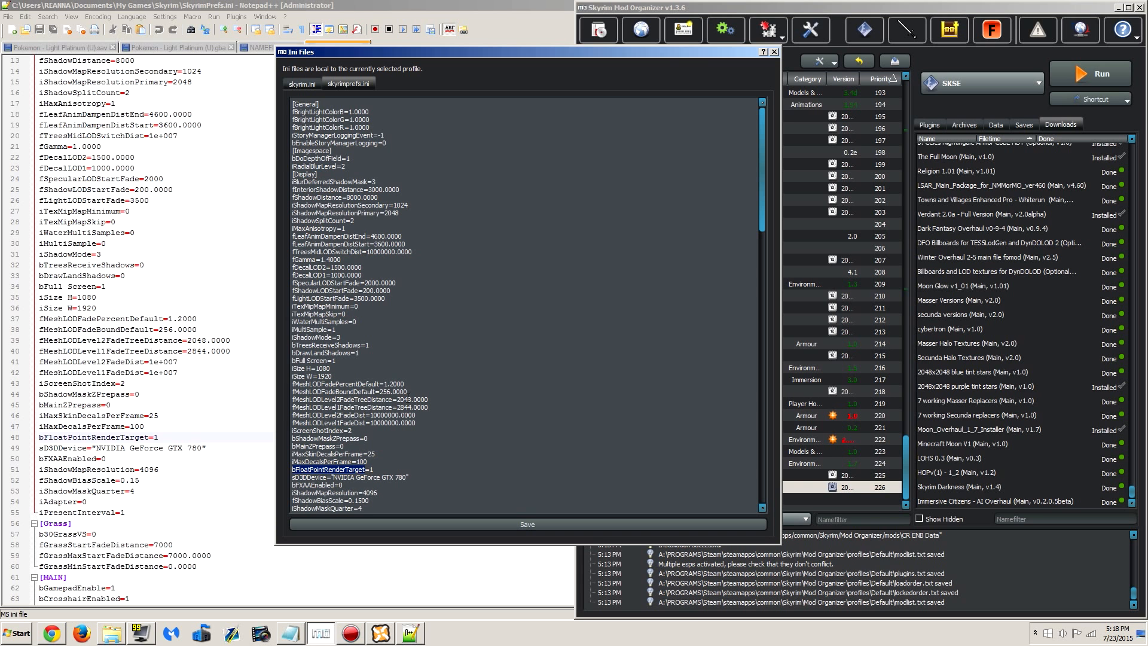
Copy bTreesReceiveShadows from the mod page in Chrome and find that setting in SkyrimPrefs.ini in Notepad++
key("alt+Tab")
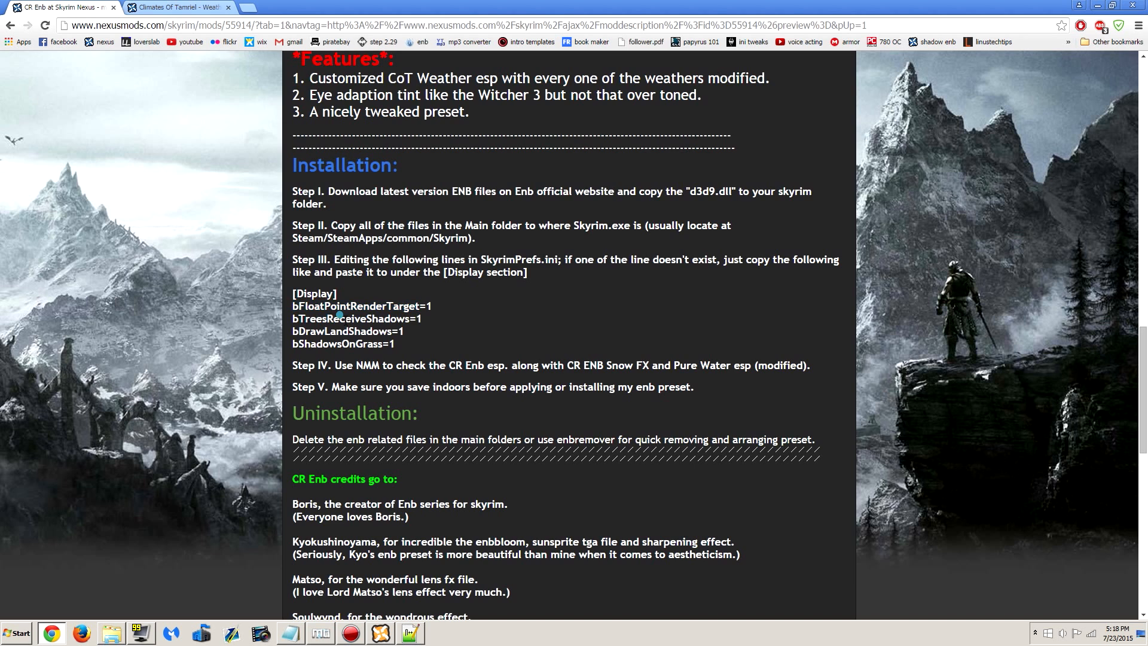
double_click(345, 319)
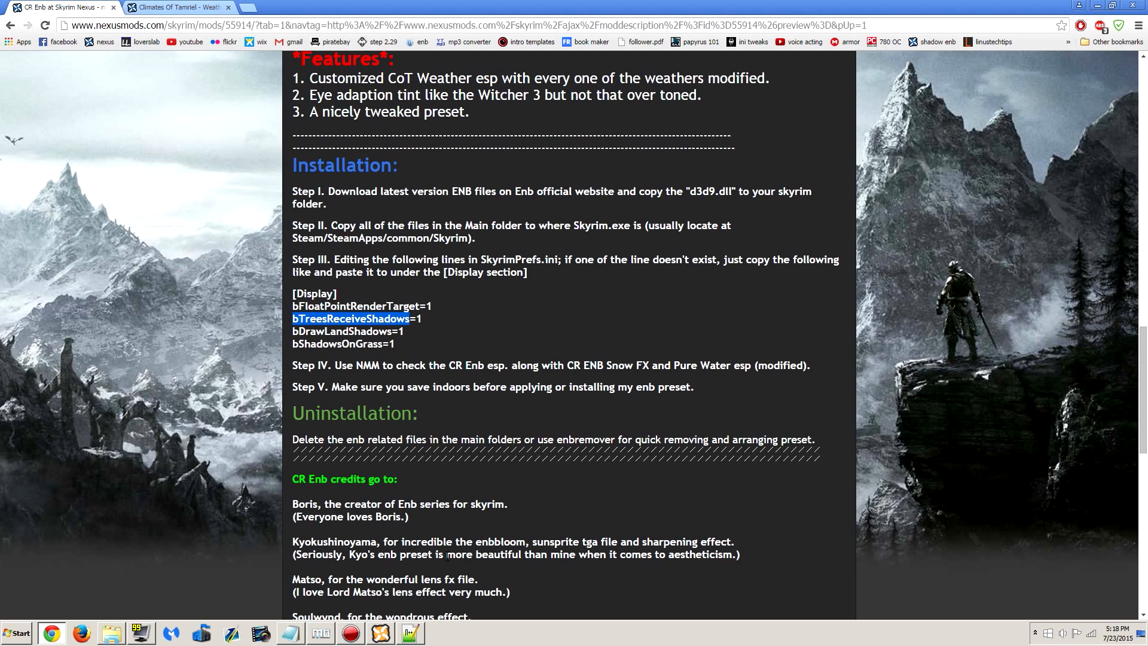
left_click(421, 640)
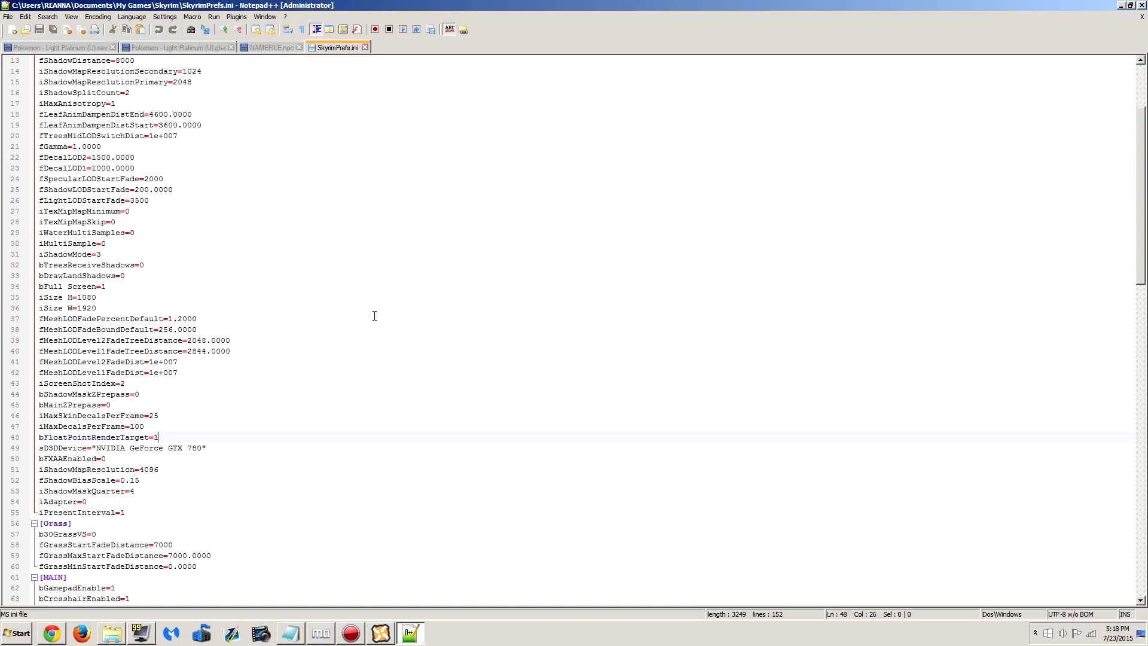
key("ctrl+f")
key("ctrl+v")
left_click(702, 256)
left_click(734, 224)
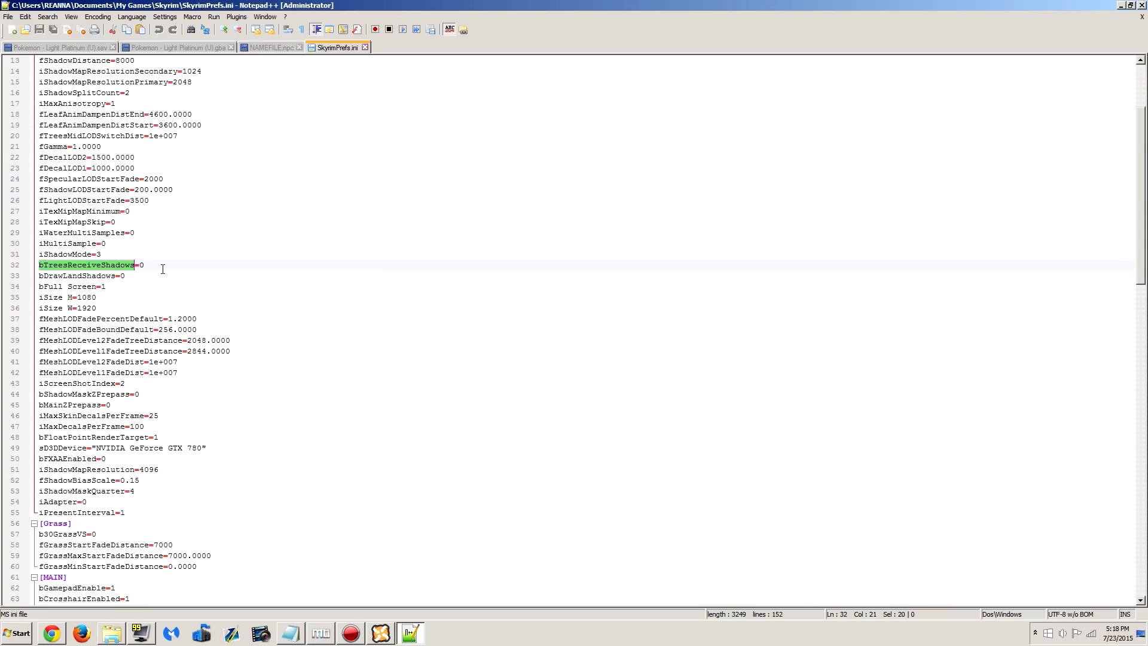
Switch to Mod Organizer and locate and highlight the bTreesReceiveShadows line in its skyrimprefs.ini
left_click(325, 641)
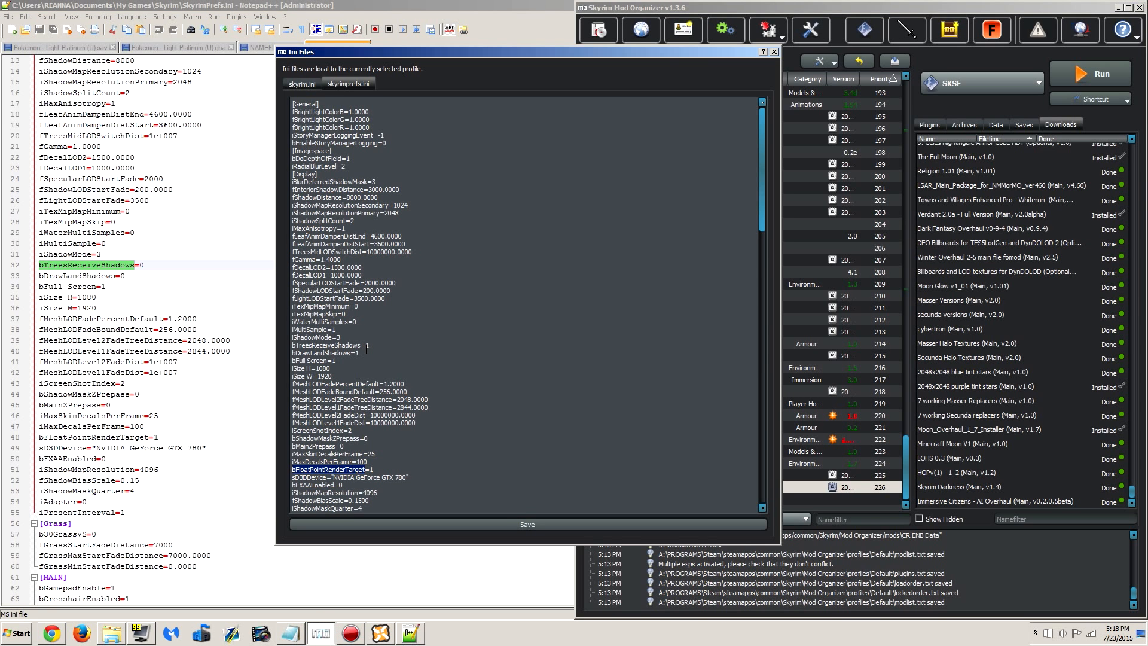
key("ctrl+f")
key("ctrl+a")
key("ctrl+v")
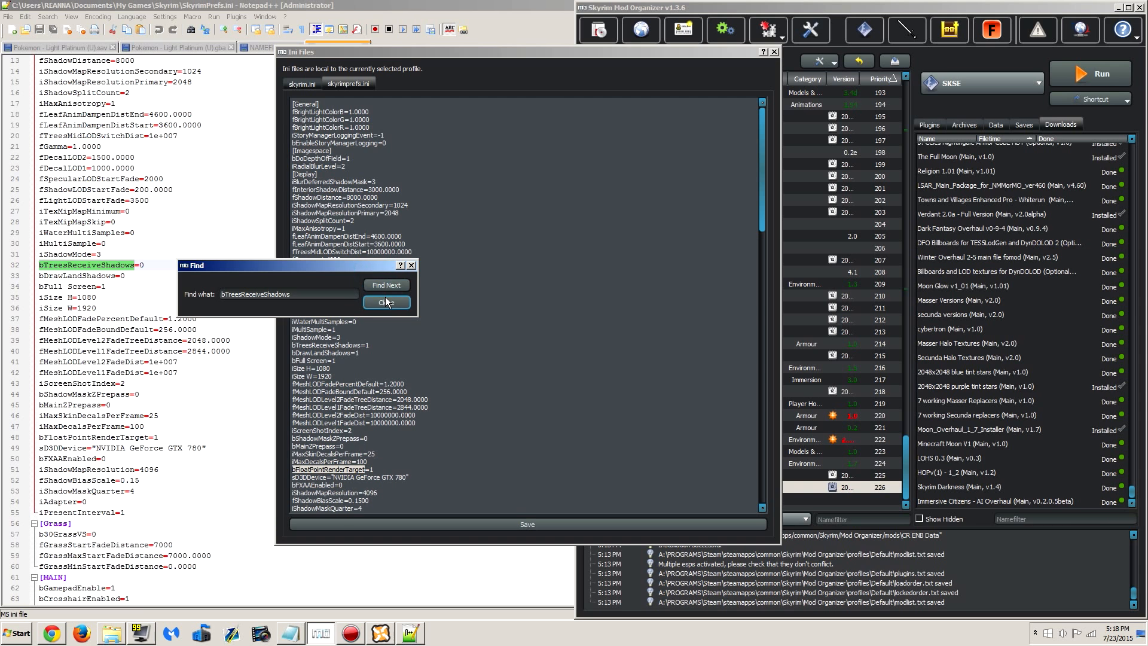
left_click(386, 299)
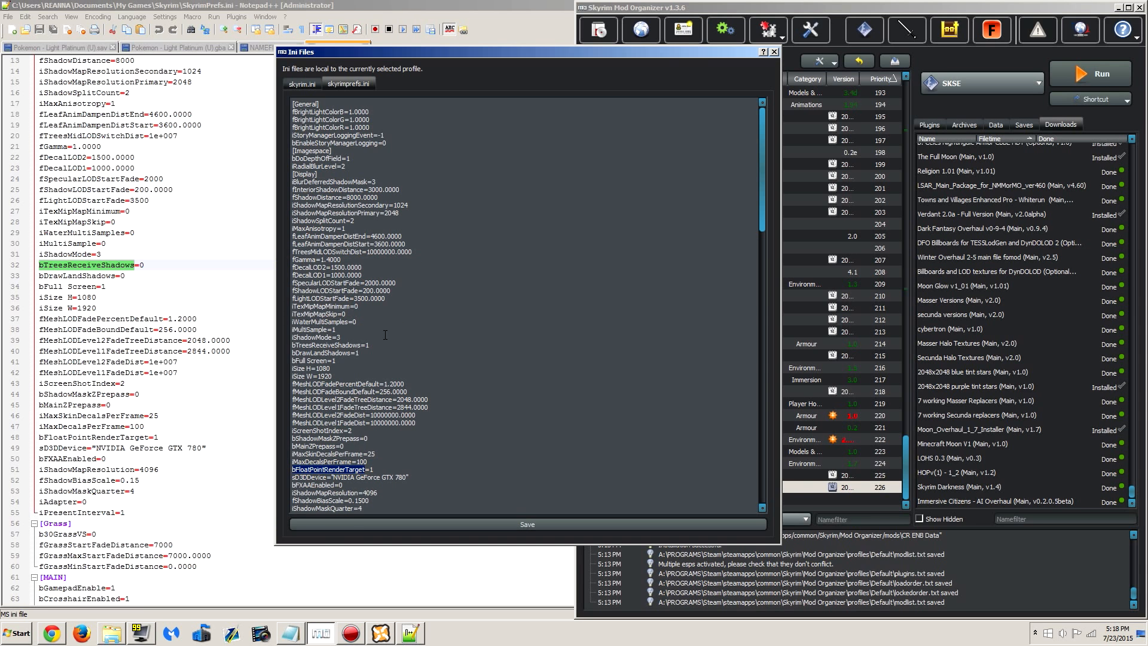
left_click_drag(374, 347, 291, 346)
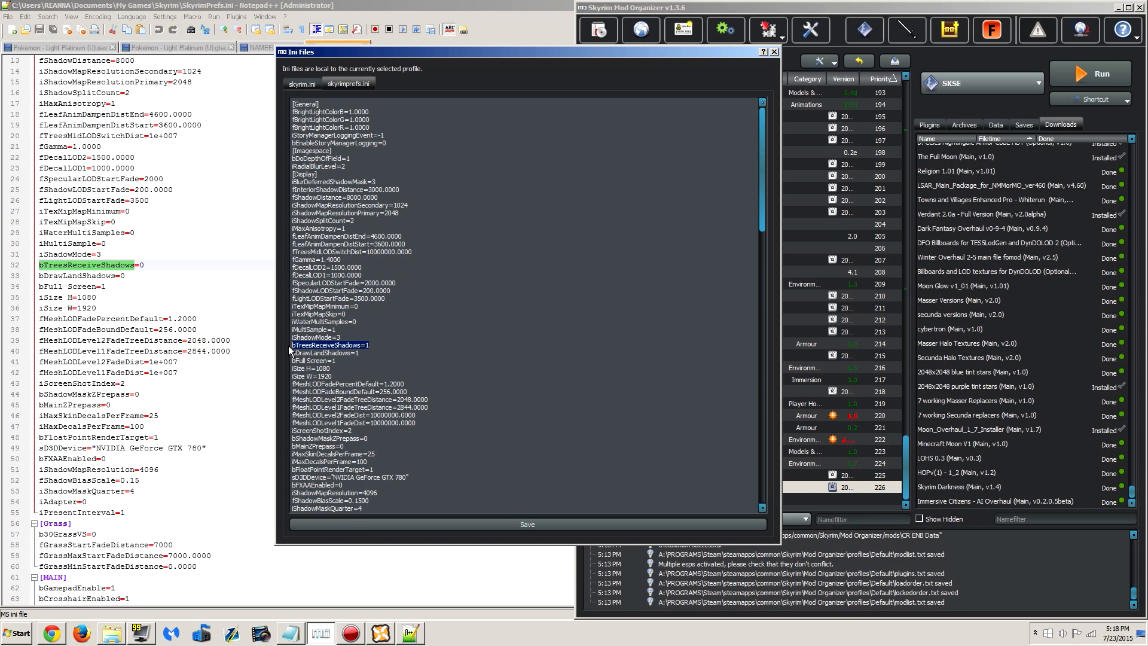
Copy bDrawLandShadows from the mod page in Chrome and find that setting in Mod Organizer's skyrimprefs.ini
left_click(52, 634)
double_click(354, 332)
key("ctrl+c")
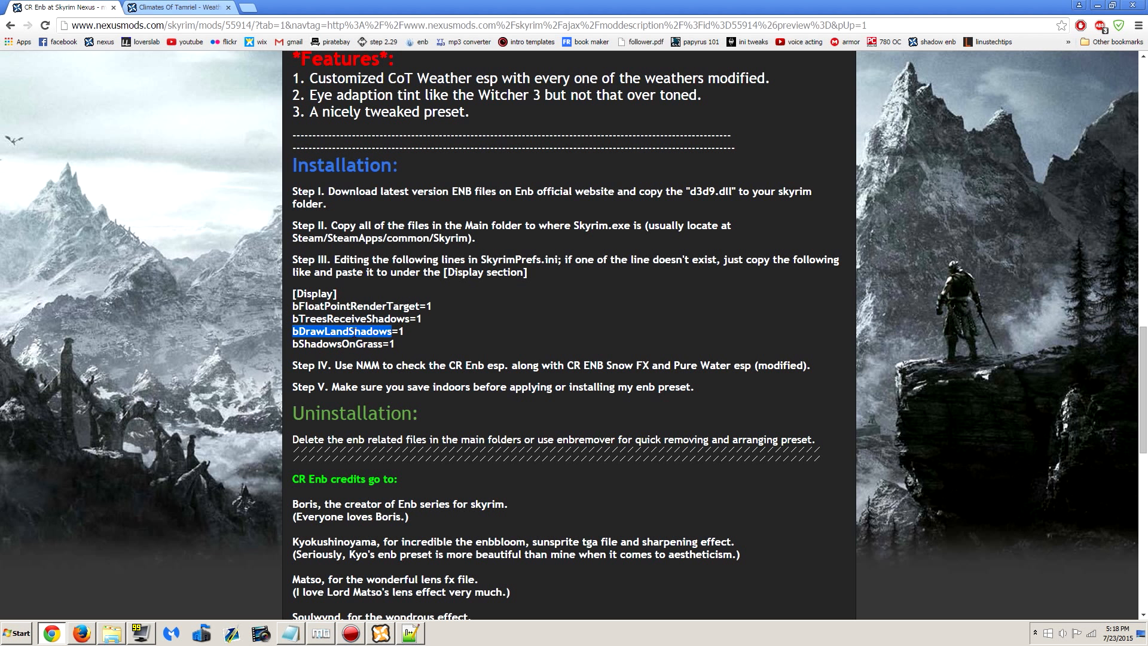
left_click(321, 634)
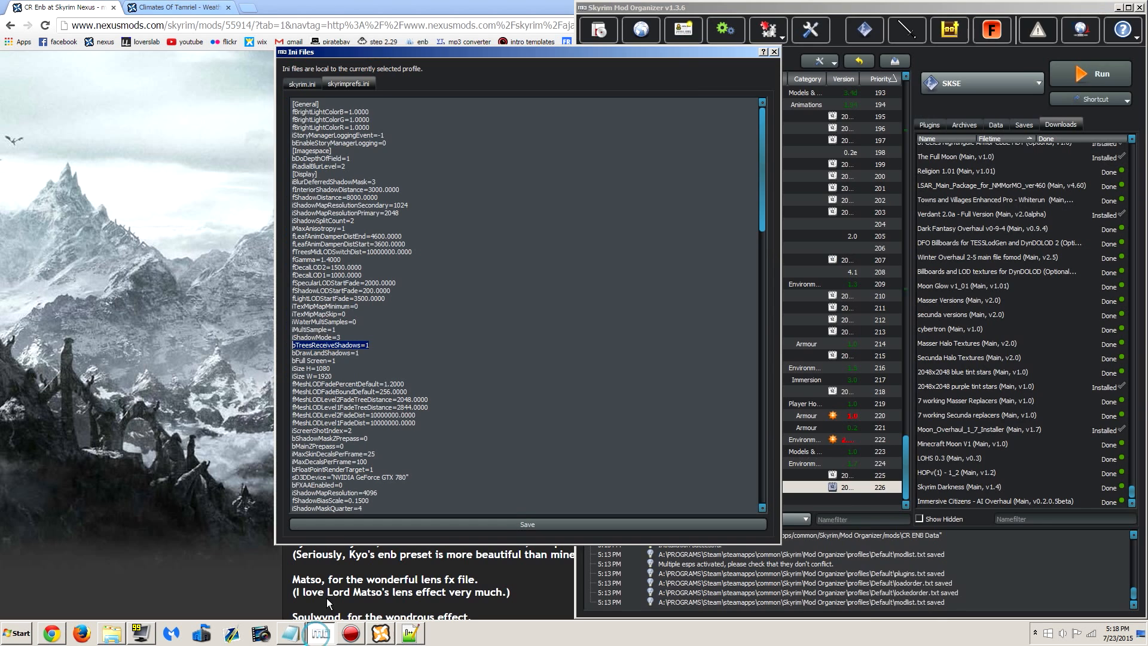
key("ctrl+f")
double_click(298, 296)
key("ctrl+v")
left_click(382, 287)
left_click(387, 301)
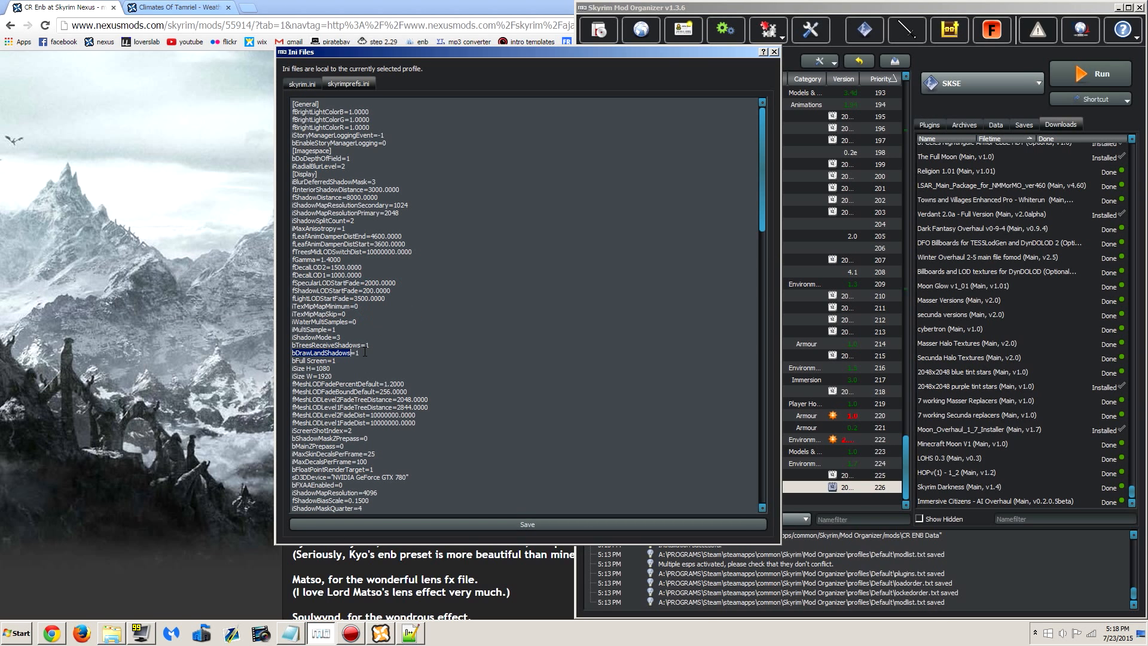
Copy bShadowsOnGrass from the mod page in Chrome and find that setting in Mod Organizer's skyrimprefs.ini
left_click(53, 633)
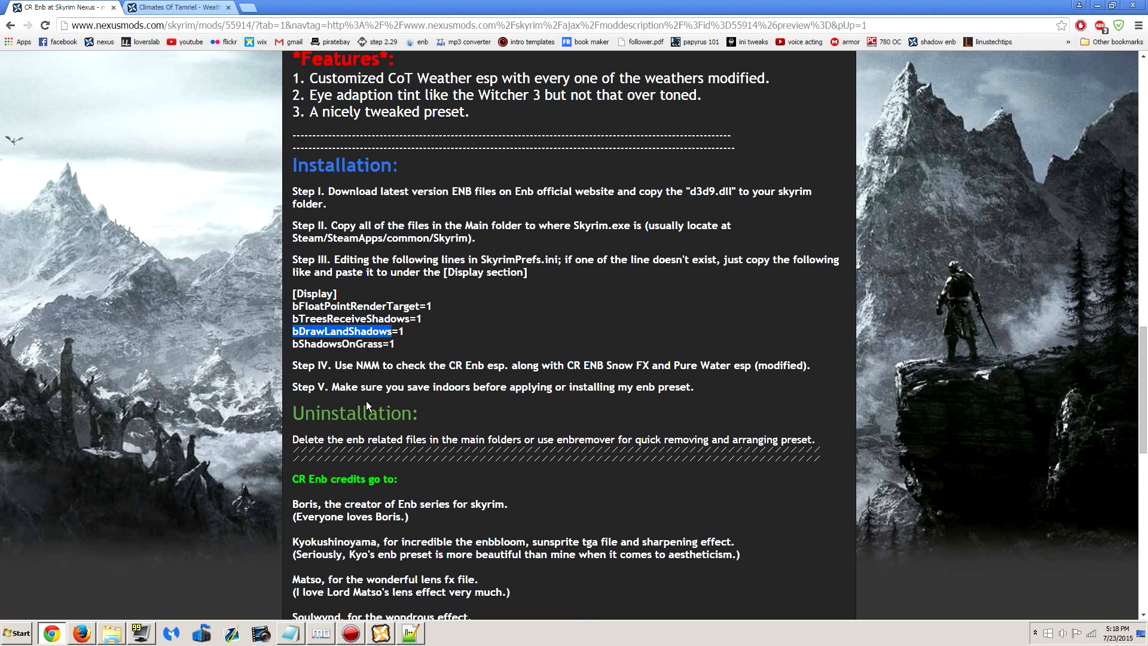
double_click(340, 346)
key("ctrl+c")
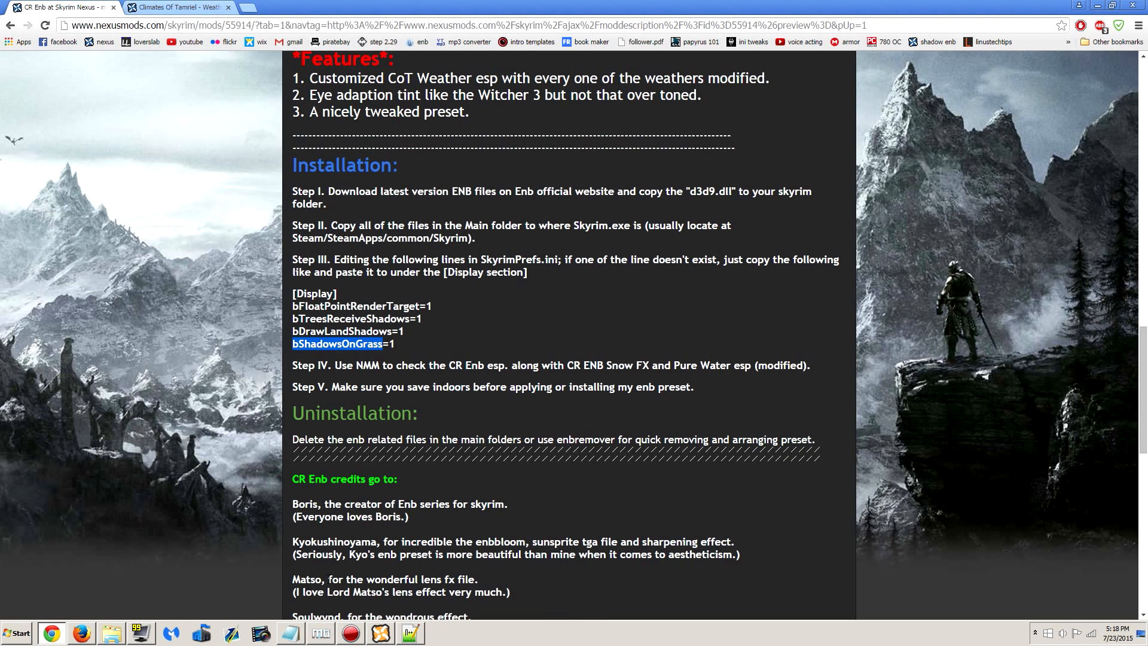
left_click(321, 632)
key("ctrl+f")
left_click_drag(294, 294, 215, 293)
key("ctrl+v")
left_click(392, 285)
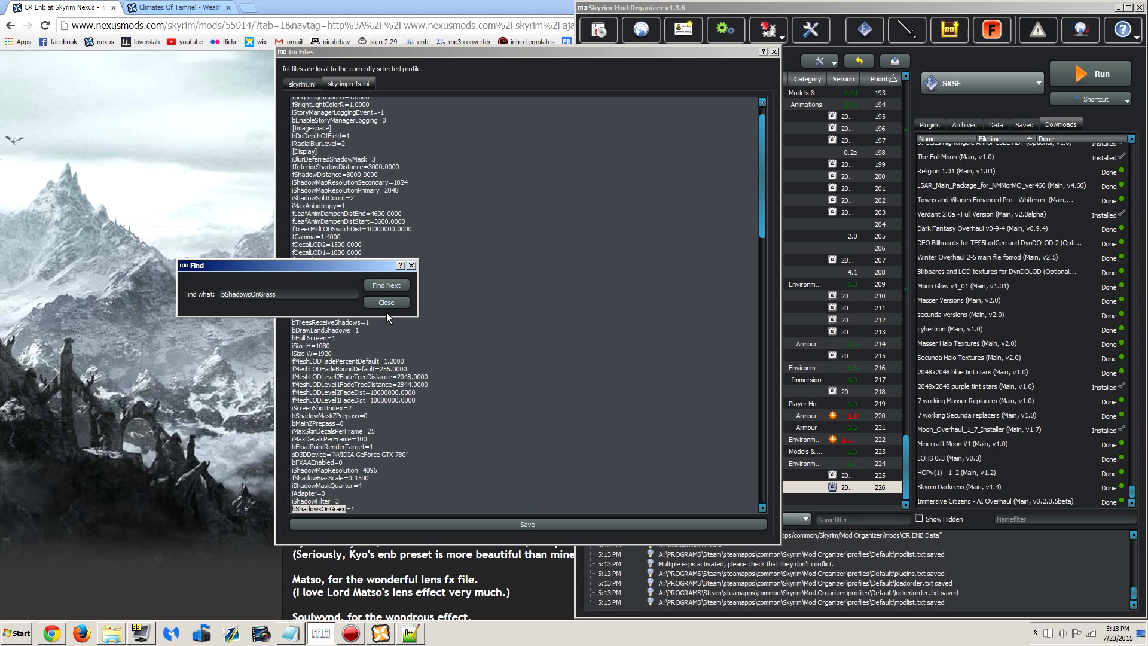
left_click(386, 302)
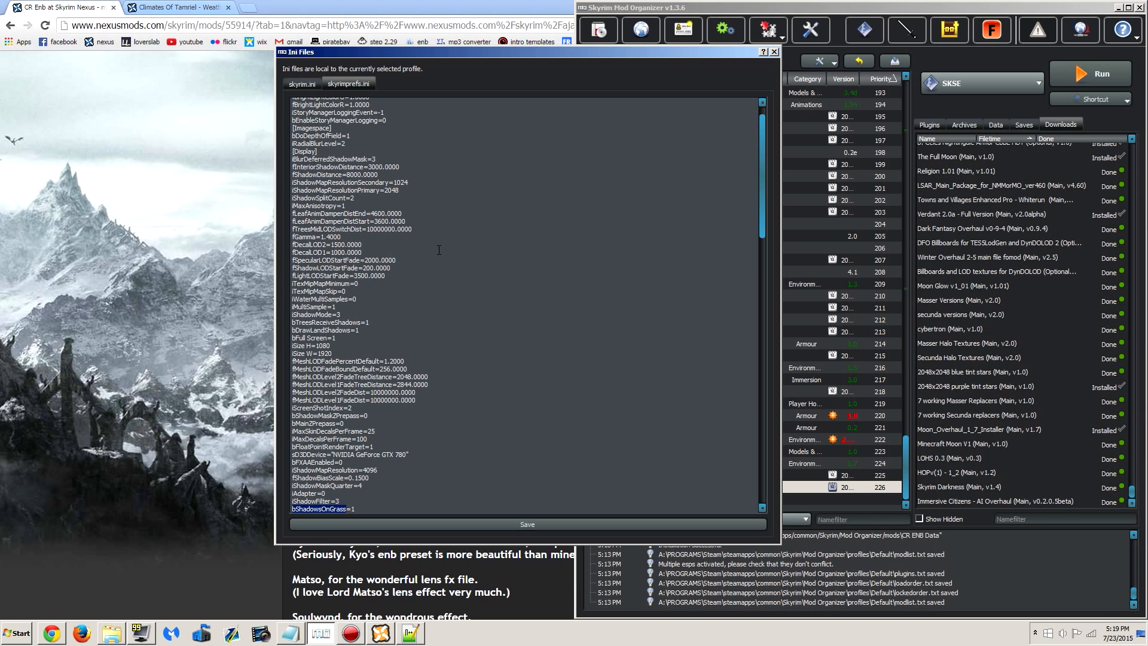
Save skyrimprefs.ini in Mod Organizer and close the ini editor
left_click(549, 525)
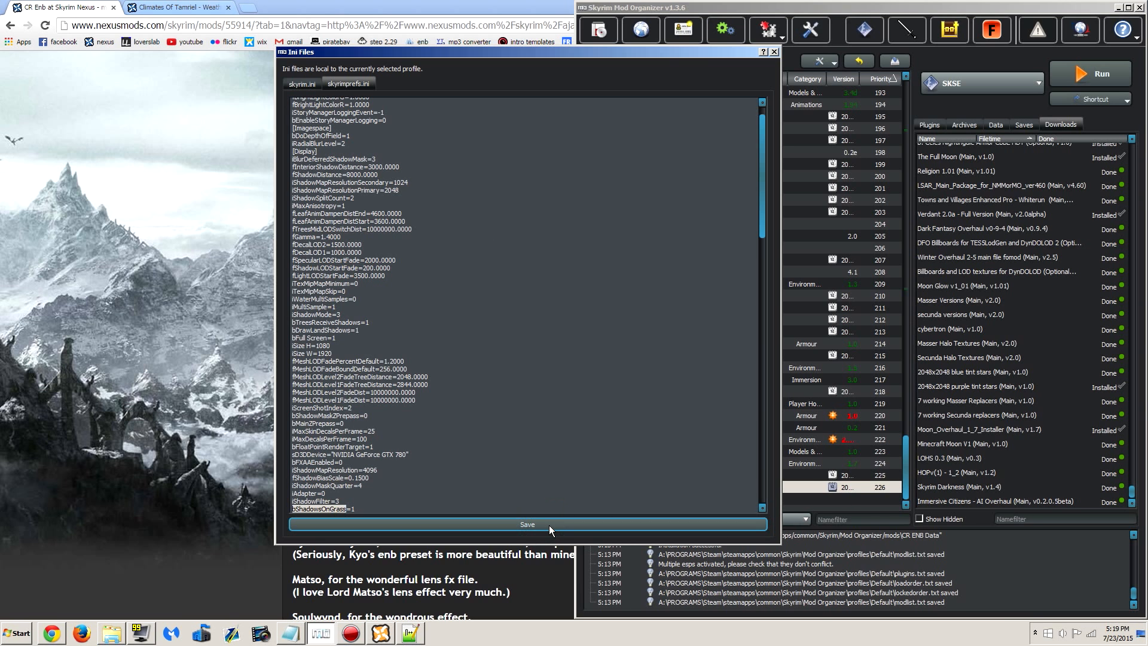
left_click(774, 52)
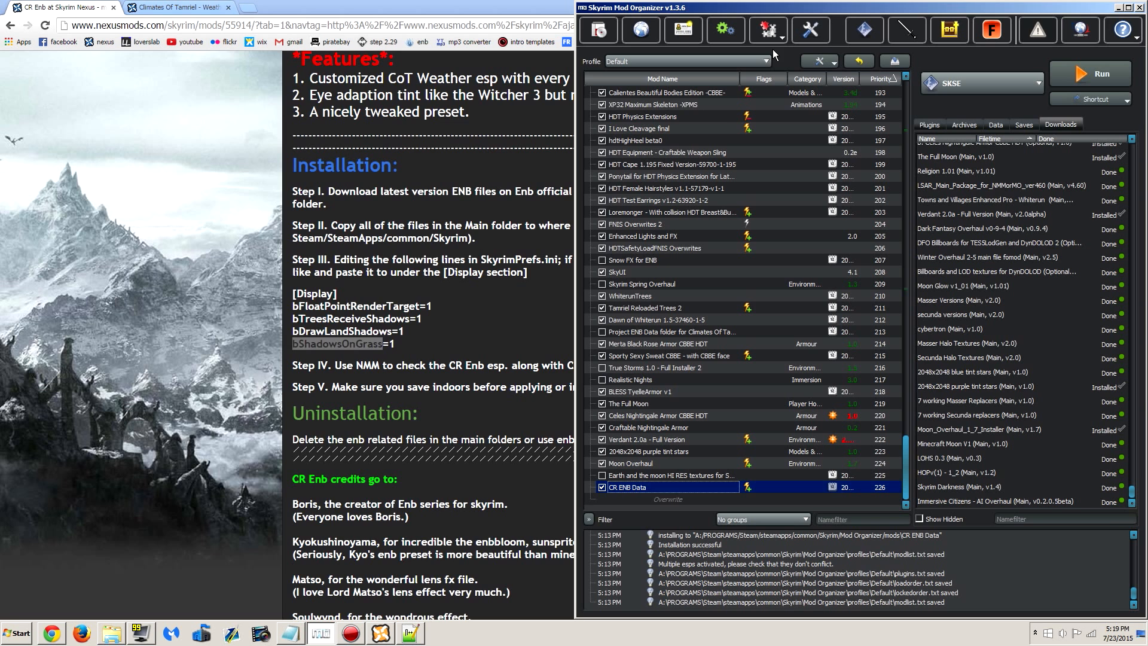
Close SkyrimPrefs.ini in Notepad++ and put away the Chrome and Mod Organizer windows to return to the Skyrim folder
left_click(410, 633)
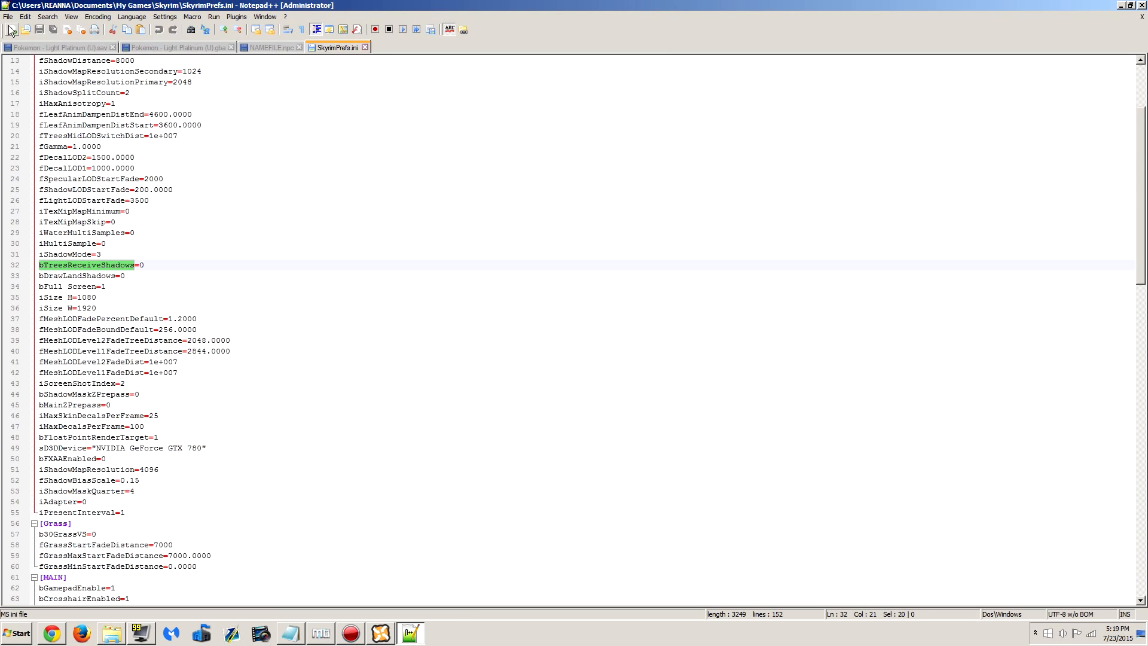
left_click(16, 16)
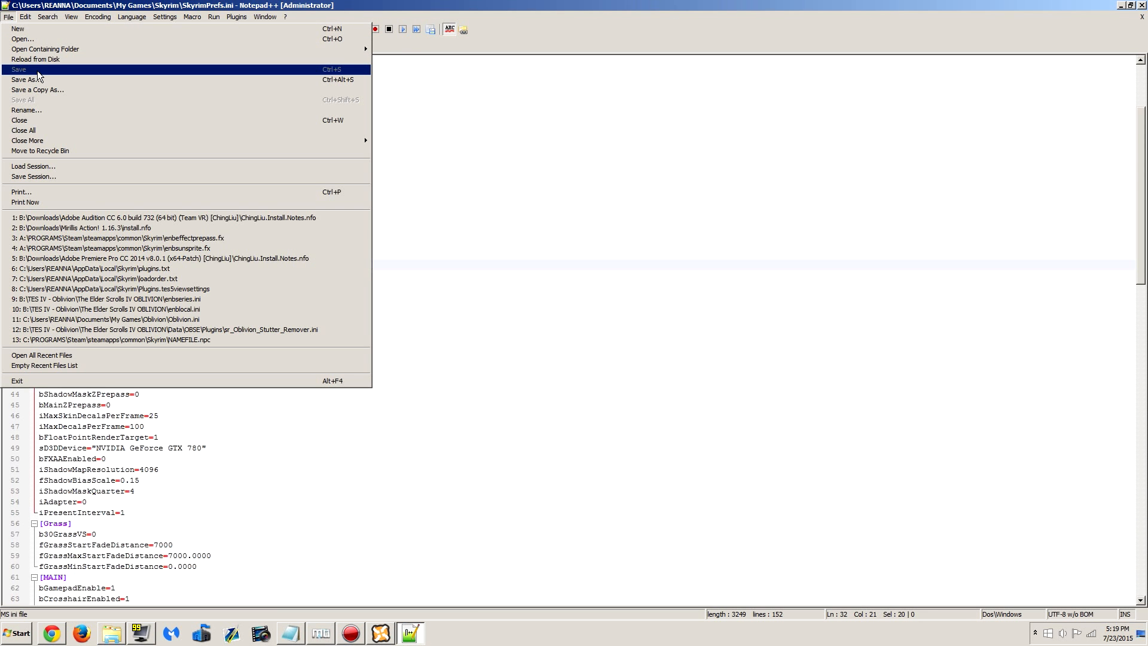
left_click(762, 3)
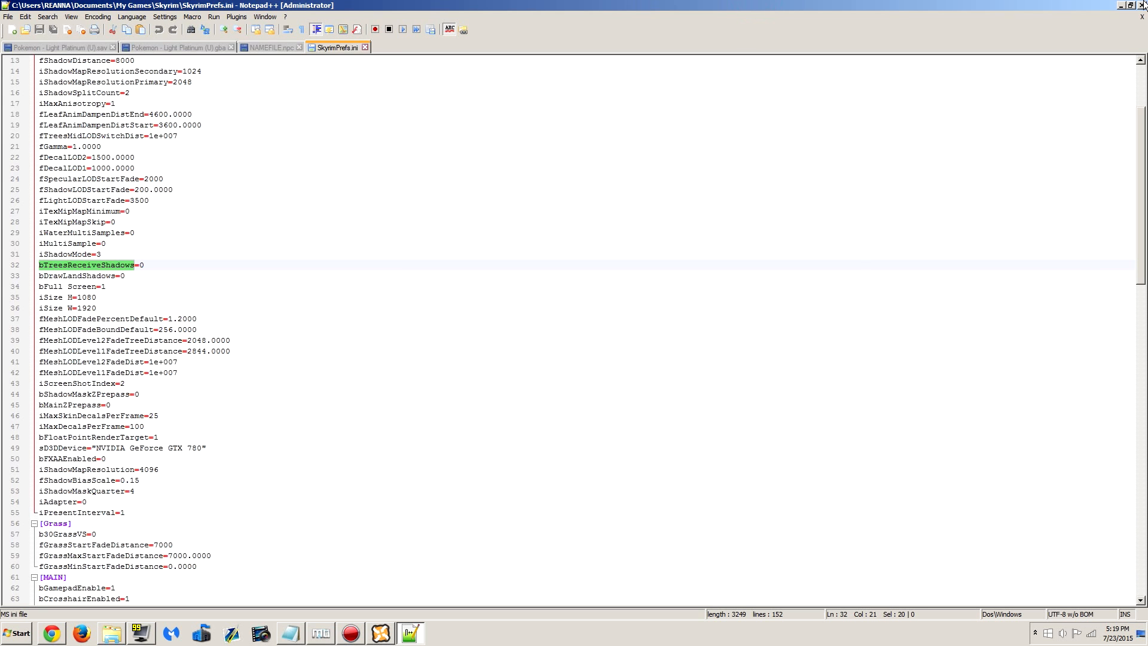
left_click(1142, 5)
left_click(144, 370)
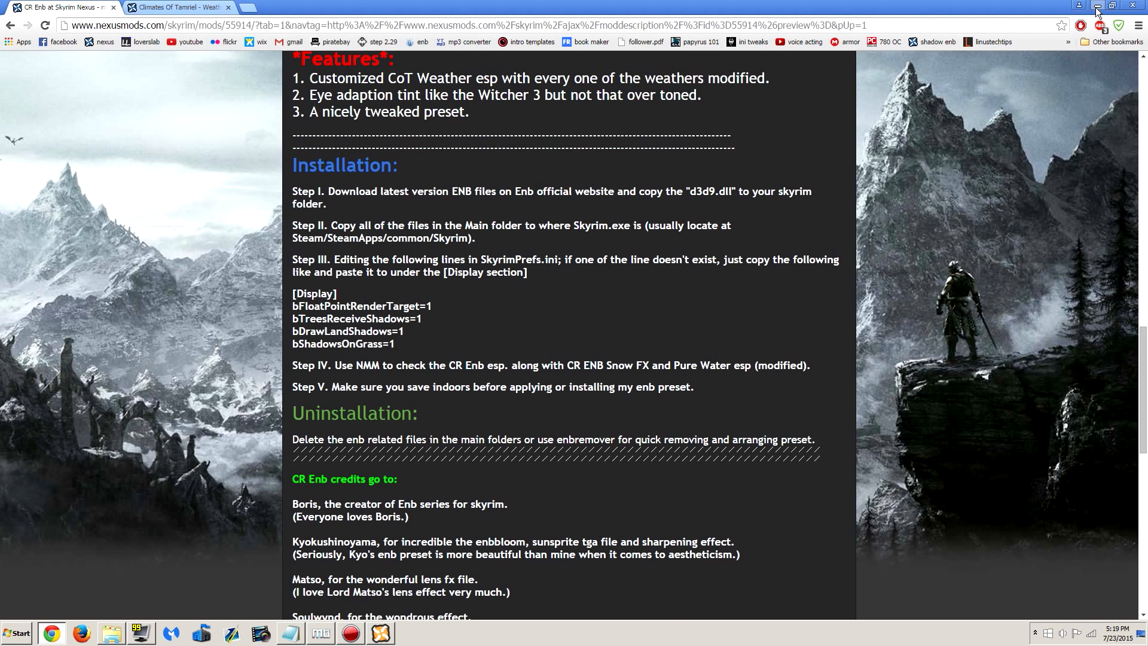
left_click(1127, 6)
left_click(1117, 8)
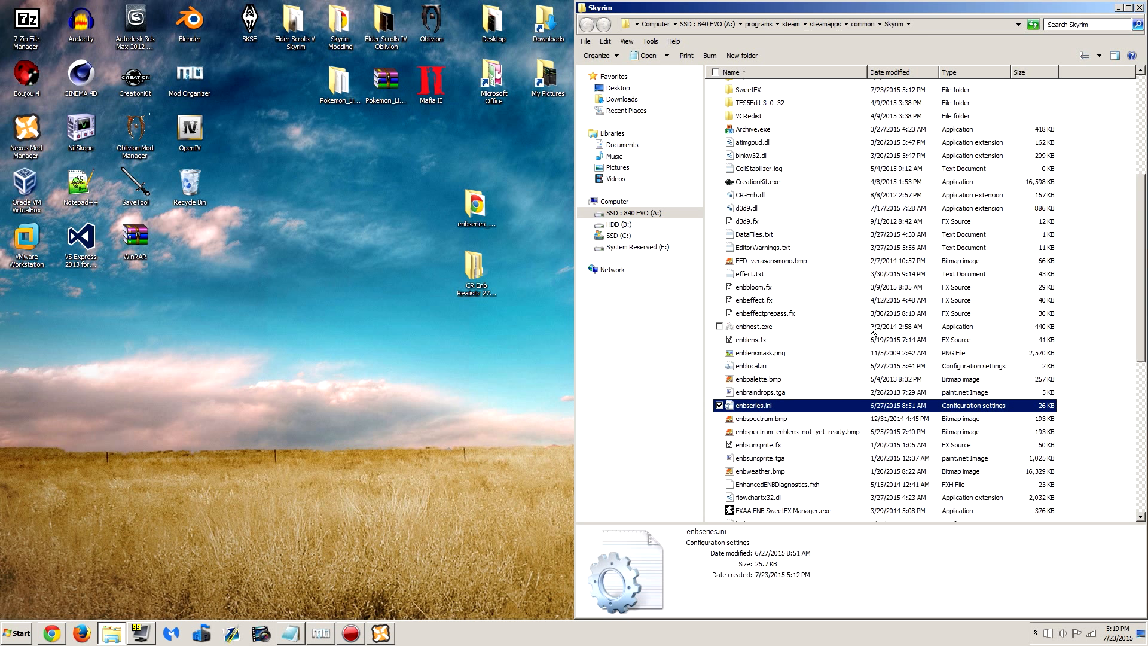
Open enblocal.ini from the Skyrim folder in Notepad++ and highlight its reserved, video and autodetect memory size lines
left_click(769, 367)
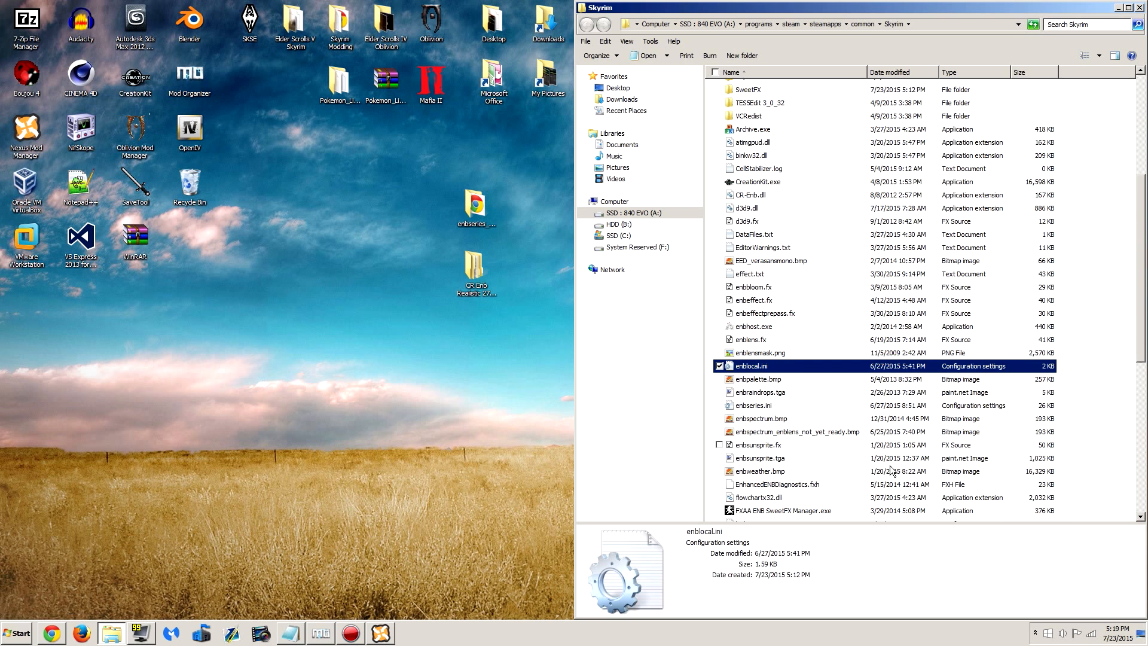
right_click(815, 370)
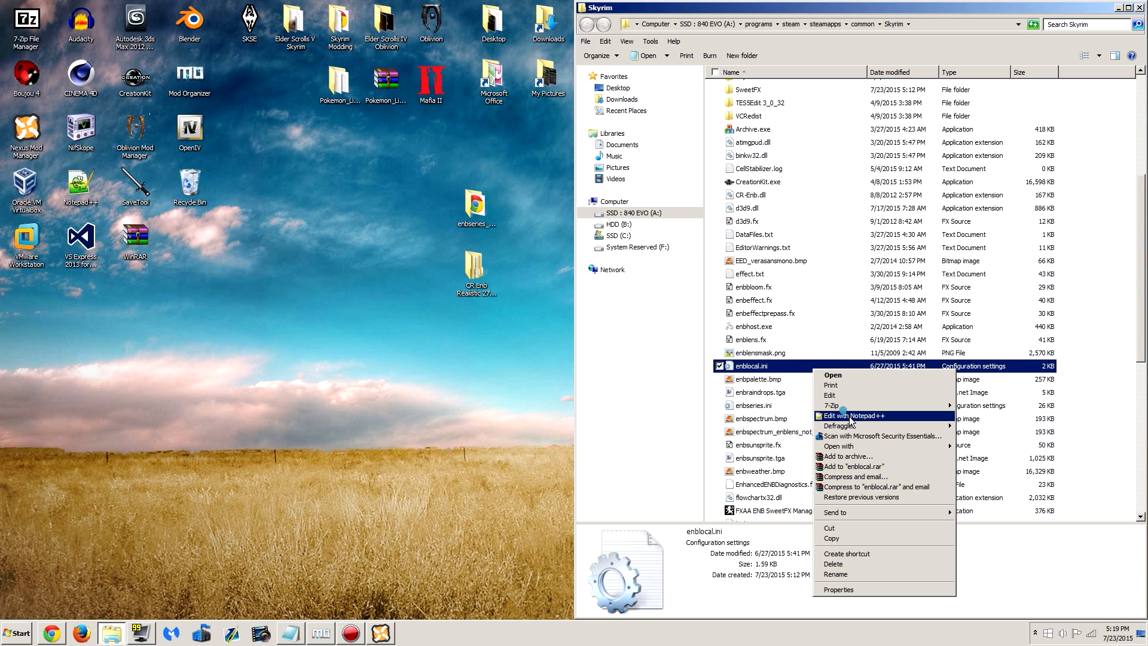
left_click(849, 416)
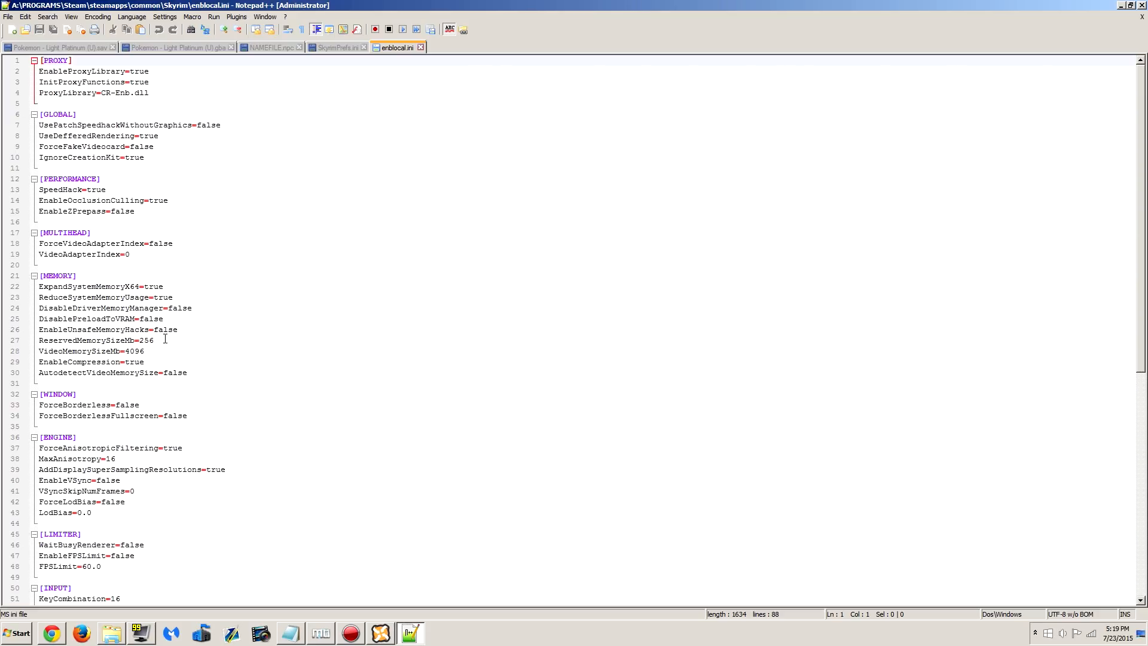
left_click_drag(156, 341, 35, 340)
left_click(143, 351)
left_click_drag(140, 351, 37, 349)
left_click_drag(188, 373, 41, 376)
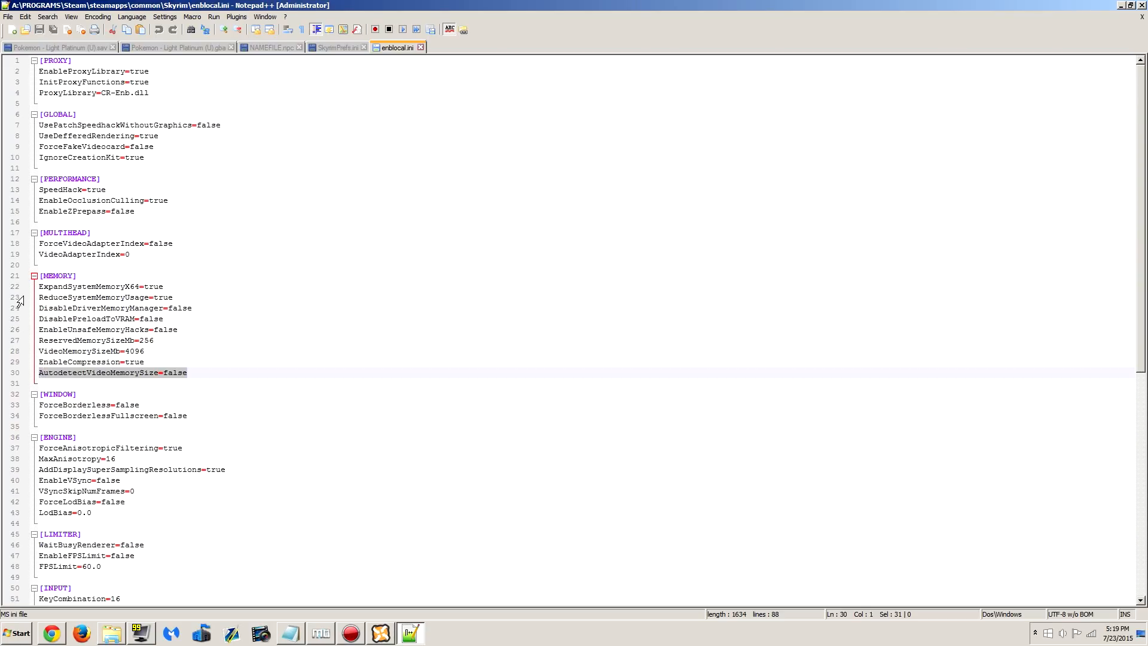
Set ReservedMemorySizeMb to 512 in the [MEMORY] section and highlight it together with the VideoMemorySizeMb line
left_click(162, 338)
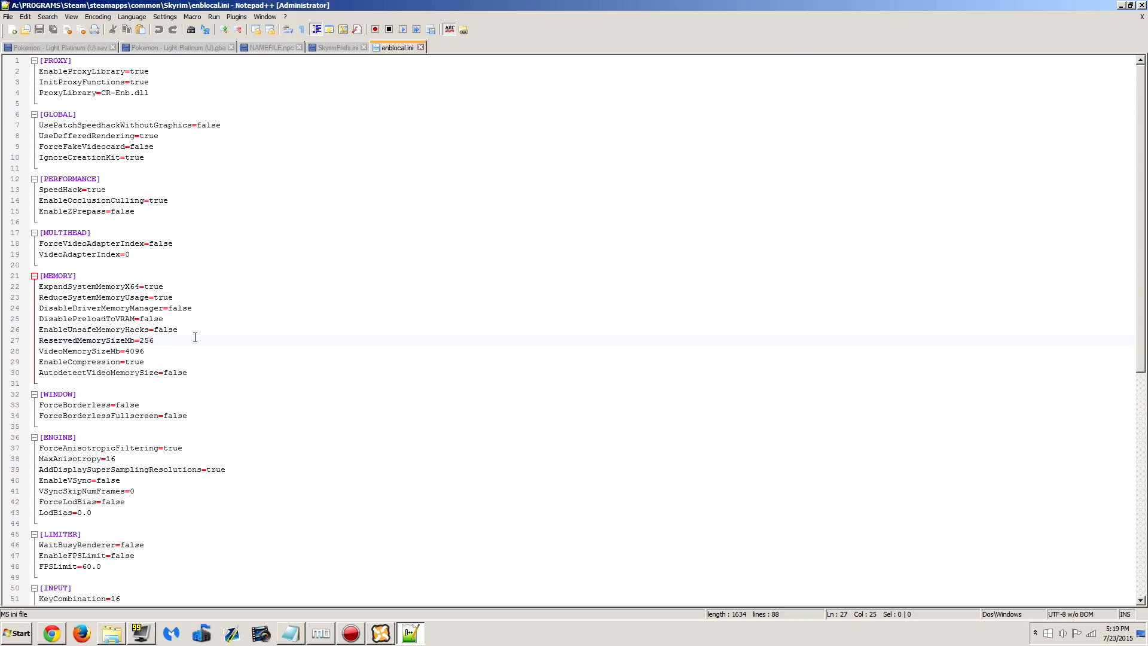
key("BackSpace")
type("51")
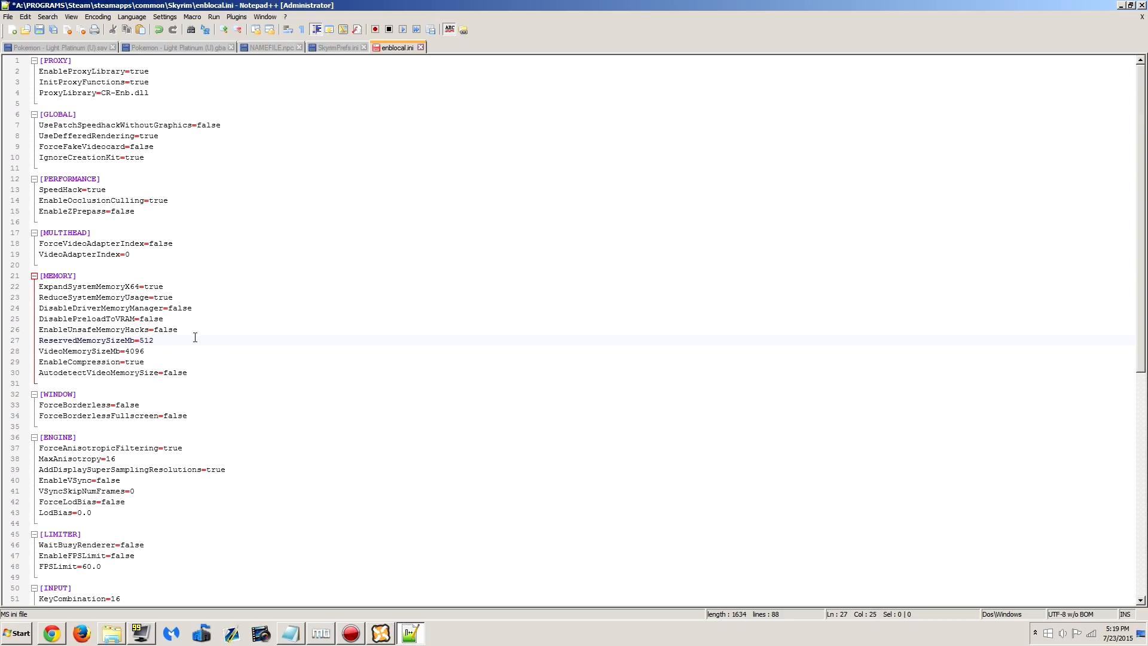
key("BackSpace")
type("2")
type("5")
left_click(145, 352)
left_click_drag(145, 352, 39, 340)
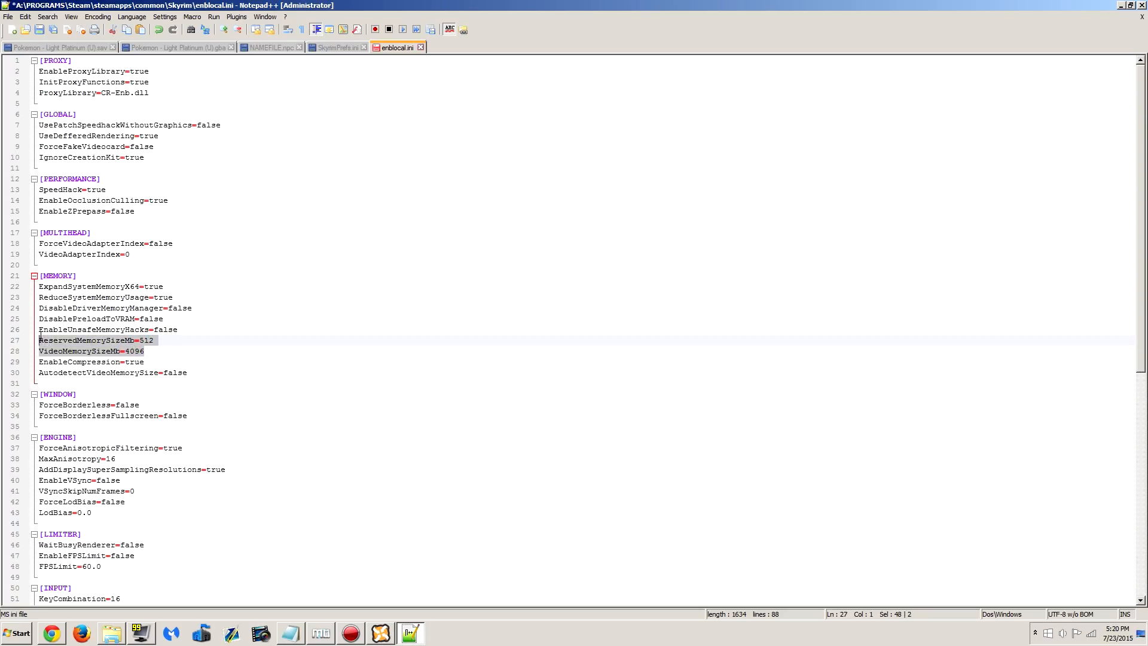
Try alternative ReservedMemorySizeMb values such as 128 and 1024, and put the setting back to 512
left_click(157, 339)
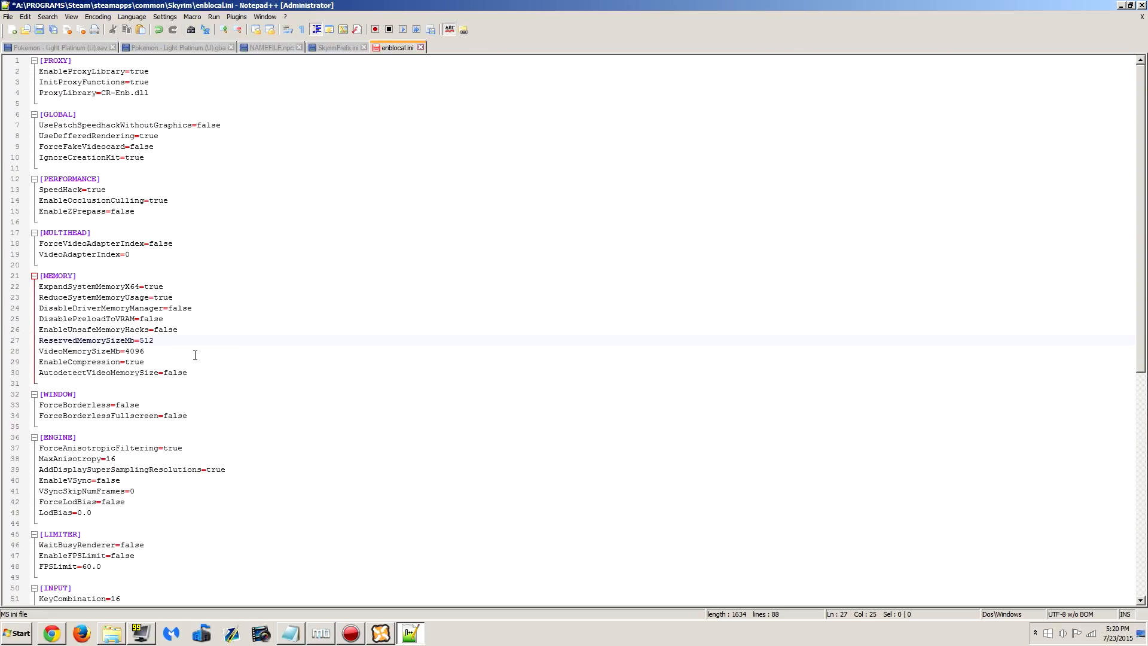
key("BackSpace")
key("BackSpace")
key("BackSpace")
type("128")
key("BackSpace")
key("BackSpace")
type("024")
key("BackSpace")
key("BackSpace")
key("BackSpace")
type("28")
key("BackSpace")
key("BackSpace")
key("BackSpace")
type("27")
Highlight the ReservedMemorySizeMb line and its value to review the setting
left_click_drag(164, 342, 38, 342)
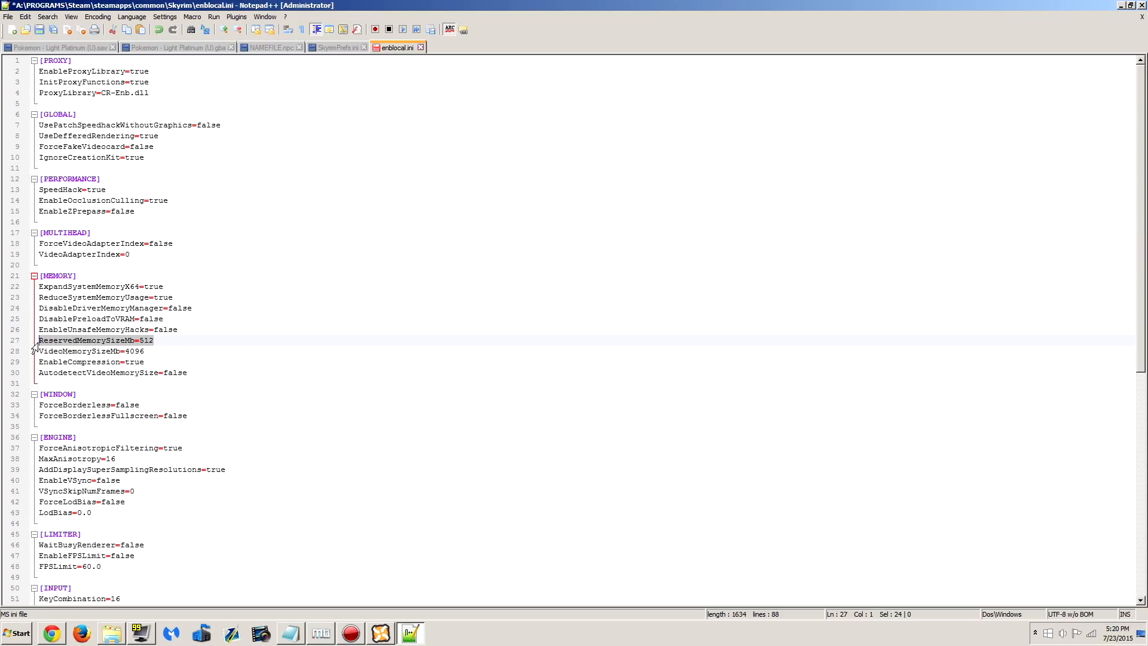
left_click(167, 339)
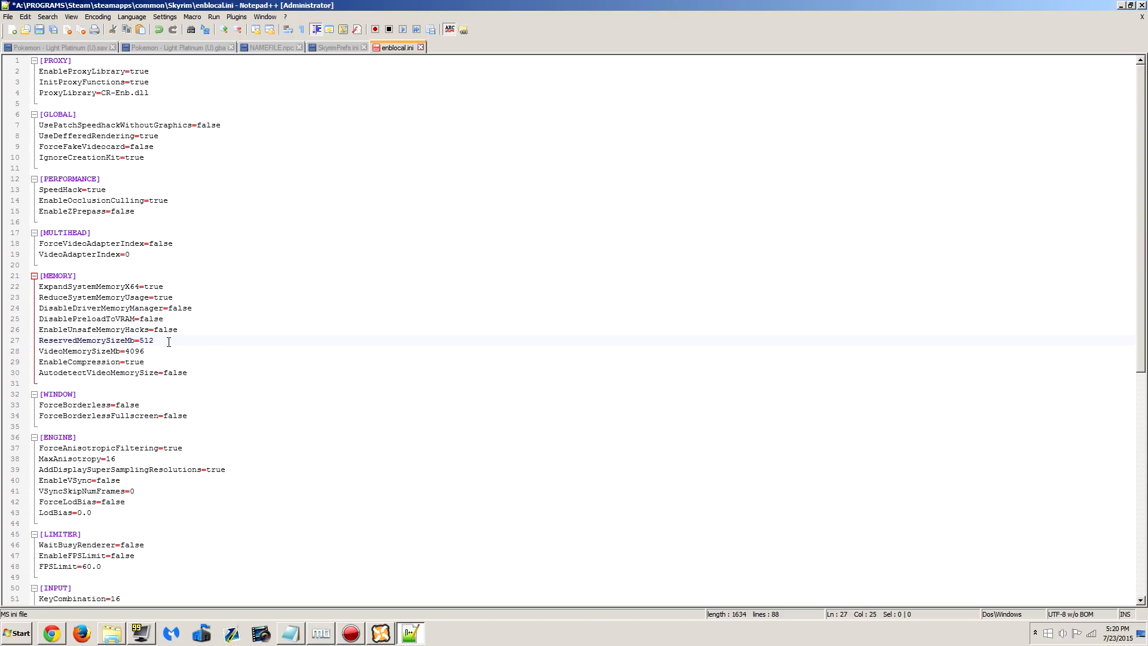
left_click_drag(141, 340, 156, 339)
left_click(159, 341)
left_click_drag(157, 343, 30, 345)
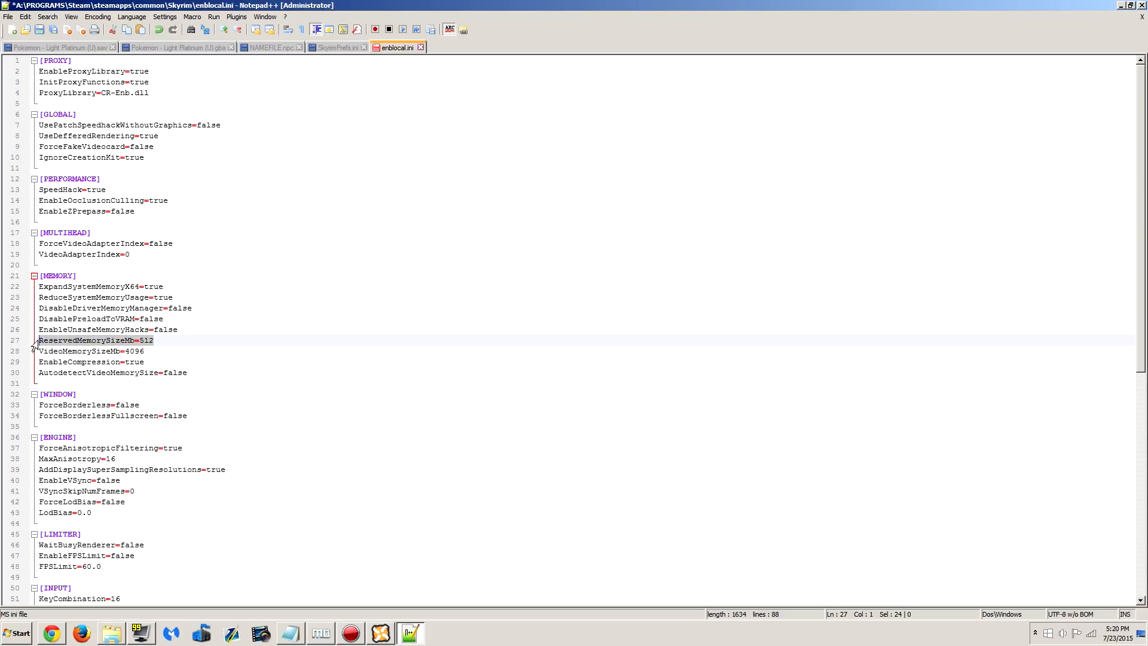
left_click(158, 340)
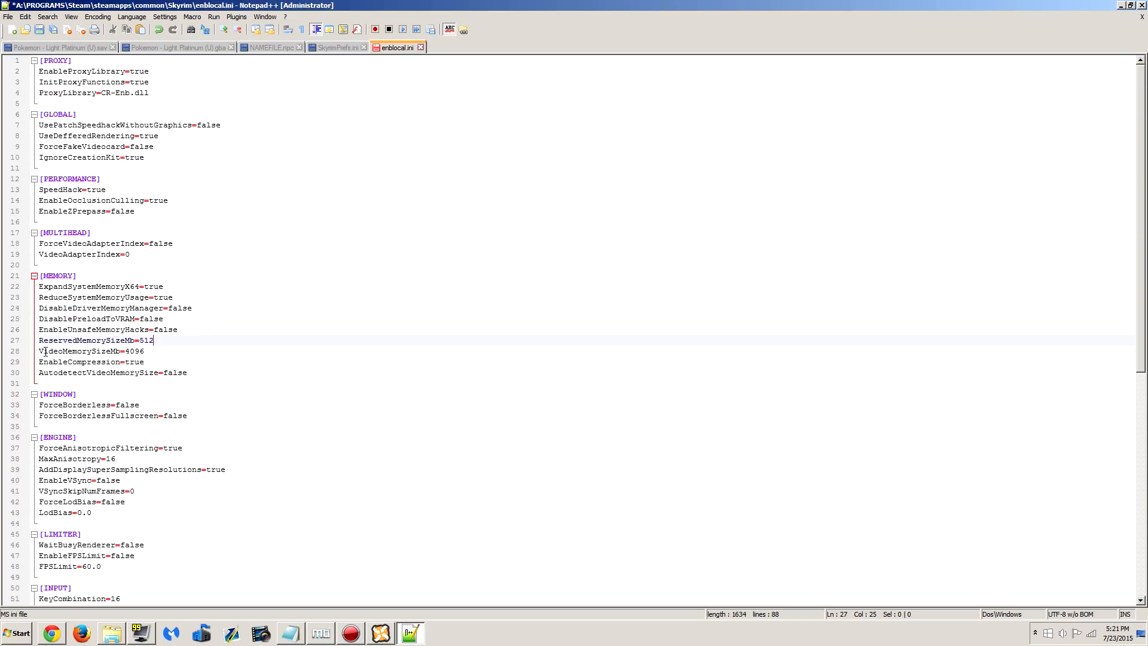
Try 3072 and the sum 4096+1024 as values for VideoMemorySizeMb in the [MEMORY] section
left_click(152, 349)
key("BackSpace")
key("BackSpace")
key("BackSpace")
key("BackSpace")
type("3072")
type("10")
key("BackSpace")
key("BackSpace")
key("BackSpace")
key("BackSpace")
key("BackSpace")
type("4096+1024")
key("BackSpace")
key("BackSpace")
key("BackSpace")
key("BackSpace")
key("BackSpace")
key("BackSpace")
key("BackSpace")
type("30")
Set VideoMemorySizeMb to 0 and AutodetectVideoMemorySize to true
left_click(190, 375)
left_click_drag(144, 352, 30, 352)
left_click(155, 350)
key("BackSpace")
key("BackSpace")
left_click(194, 374)
key("BackSpace")
key("BackSpace")
key("BackSpace")
key("BackSpace")
type("true")
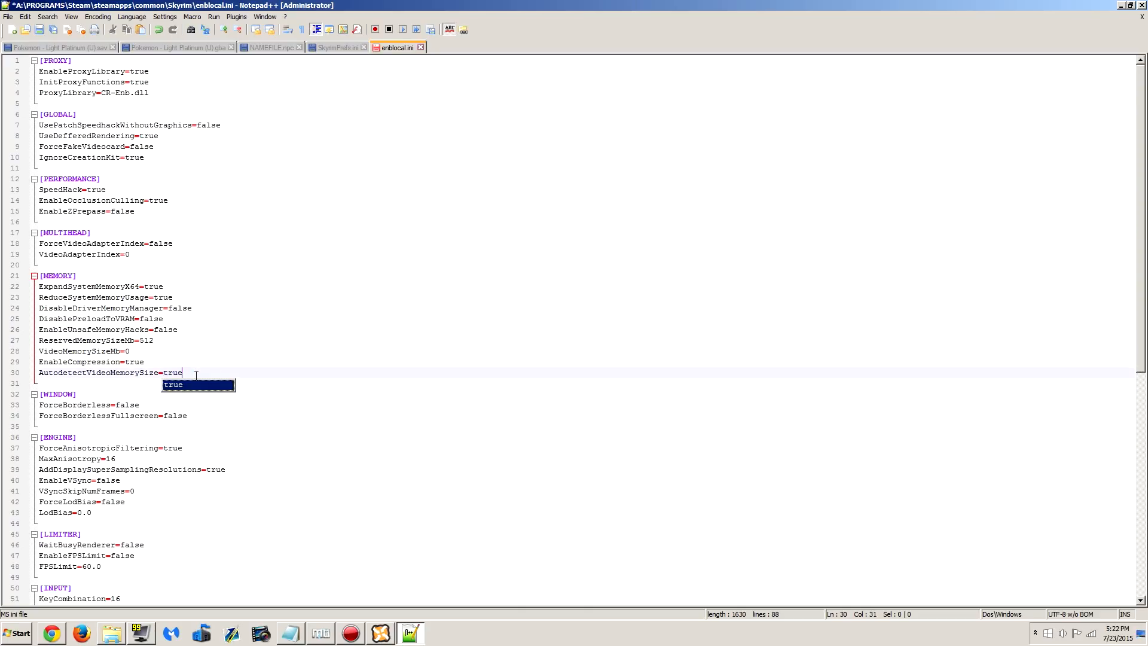
Highlight the VideoMemorySizeMb line to review the manual video memory setting
left_click(132, 351)
left_click_drag(132, 351, 37, 351)
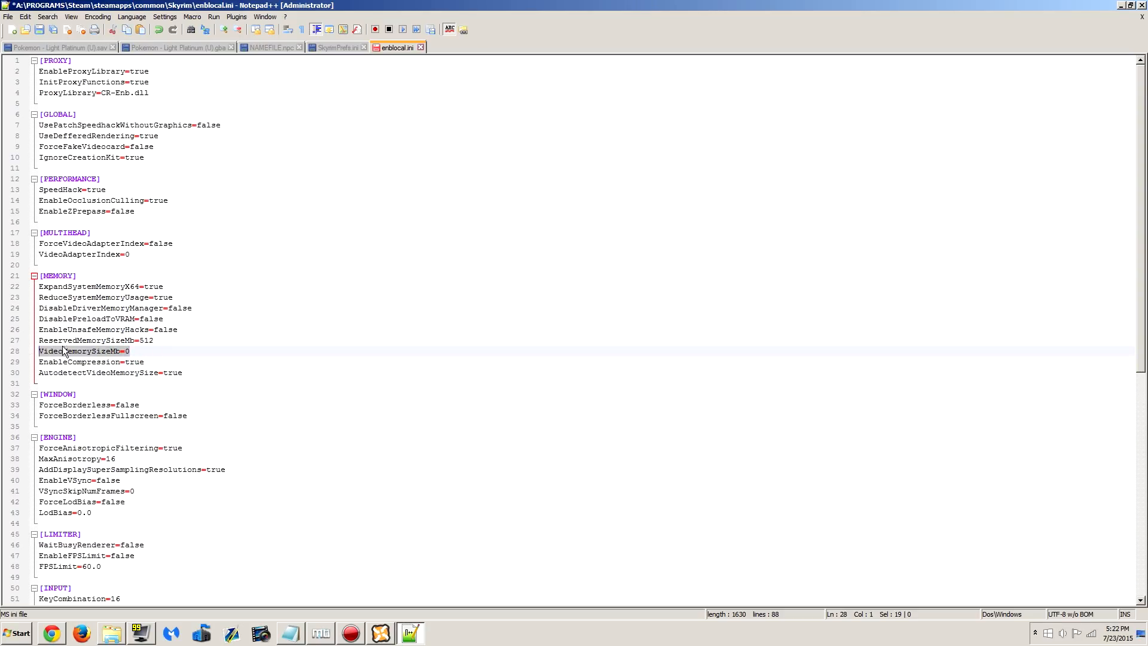
left_click(152, 353)
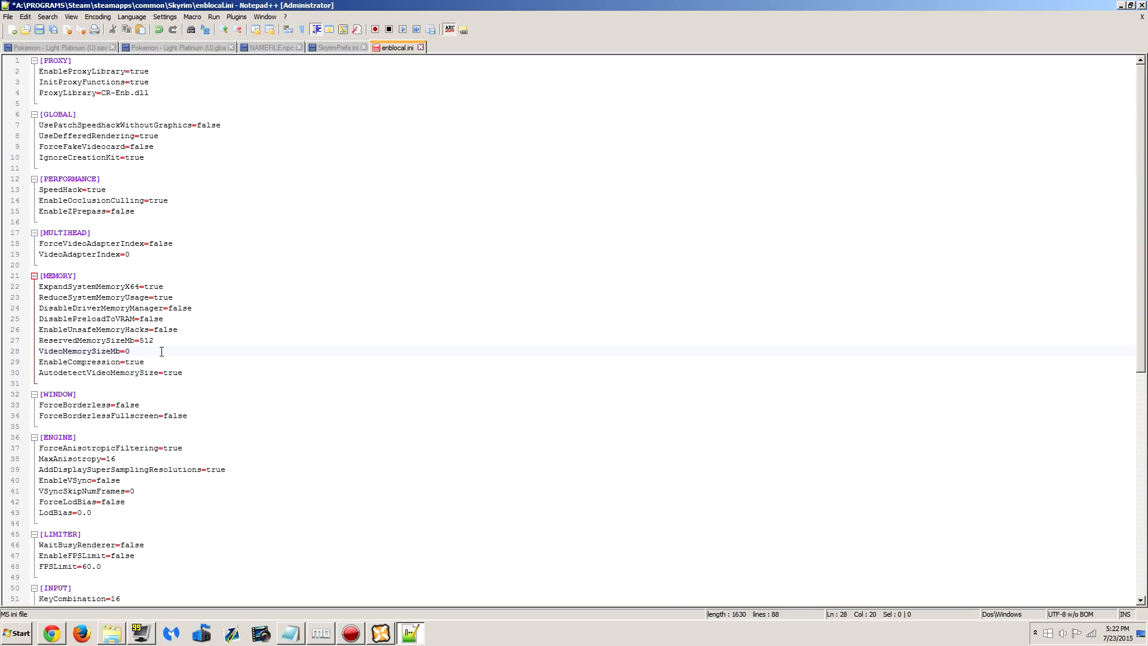
left_click_drag(133, 351, 28, 352)
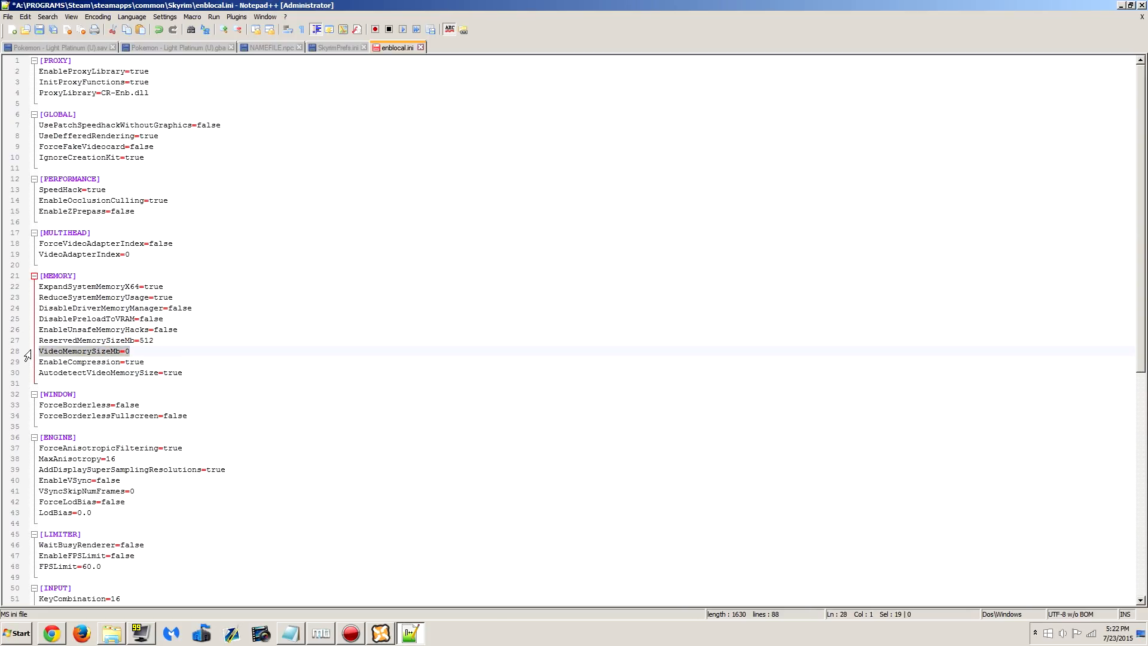
left_click(135, 351)
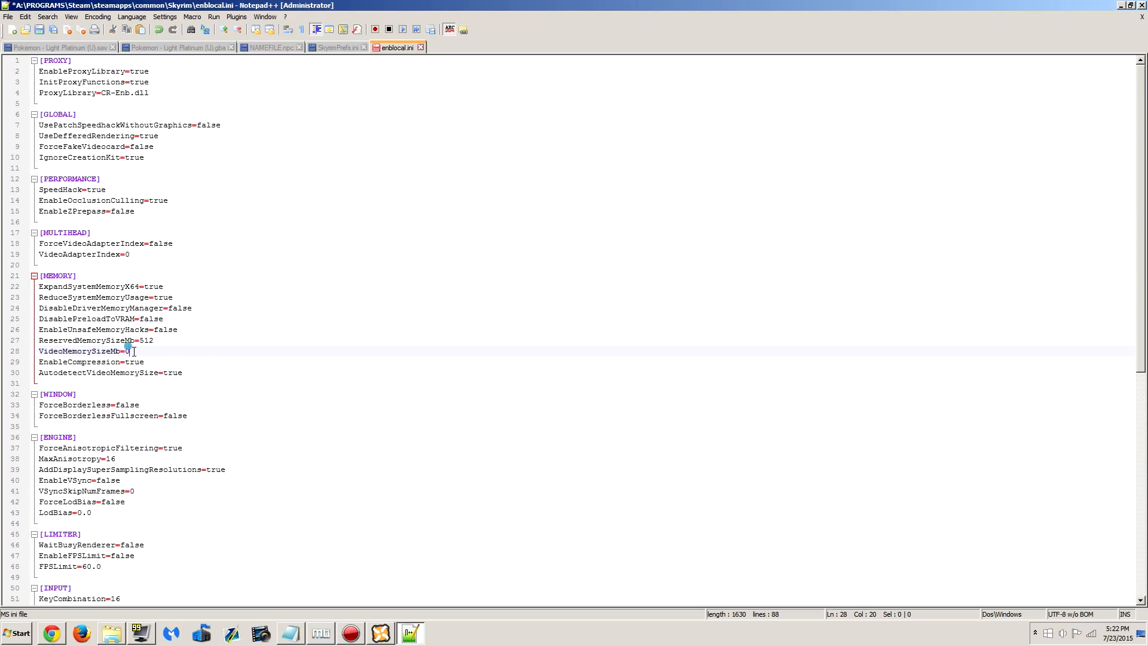
left_click_drag(131, 351, 38, 348)
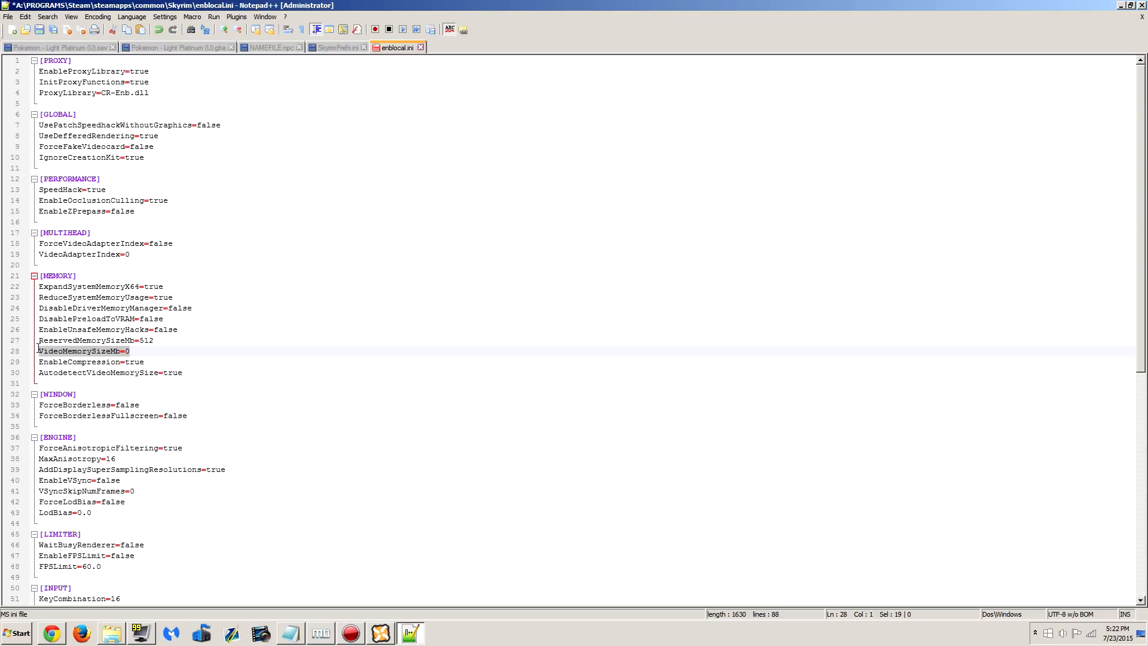
Set AutodetectVideoMemorySize back to false and VideoMemorySizeMb to 3072
left_click(187, 372)
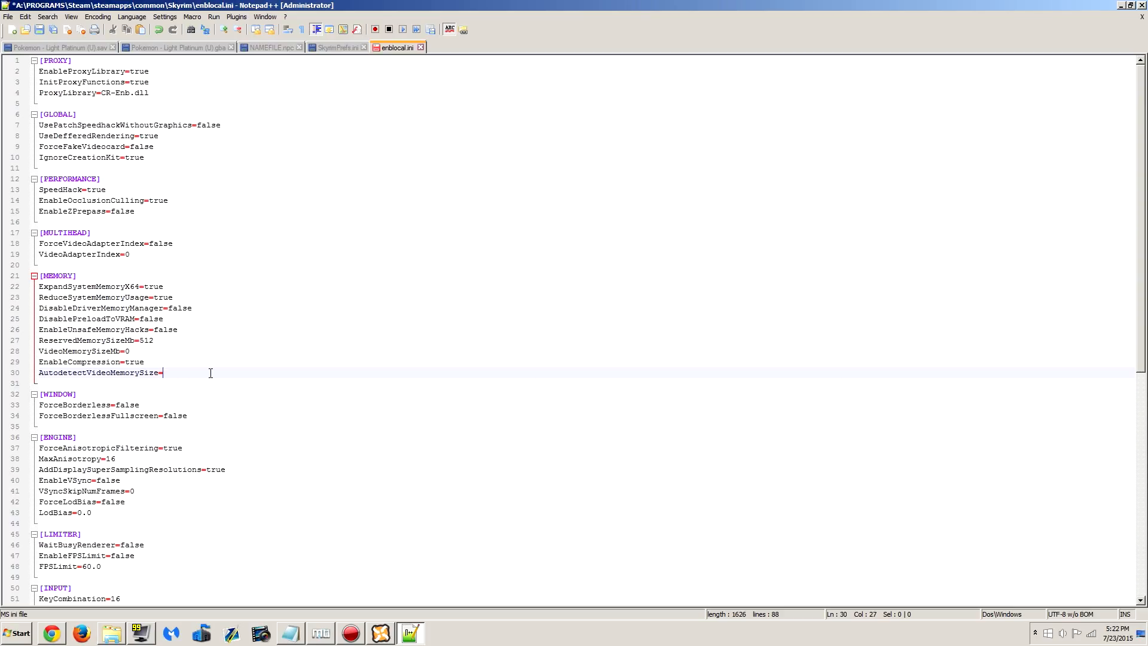
type("false")
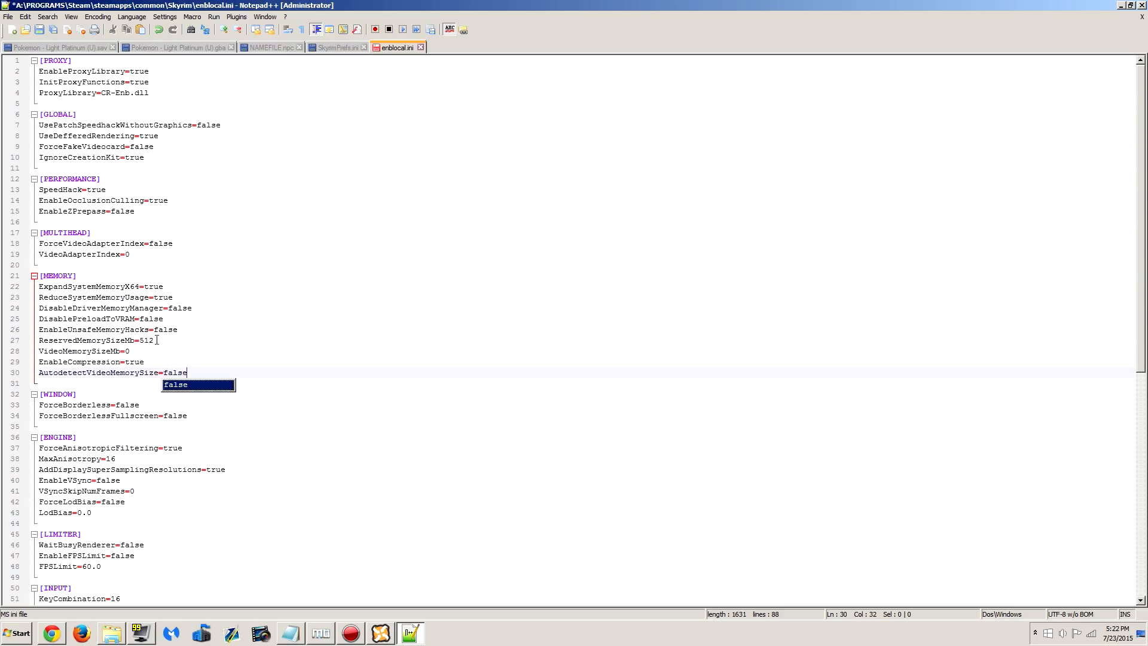
left_click(151, 354)
type("3072")
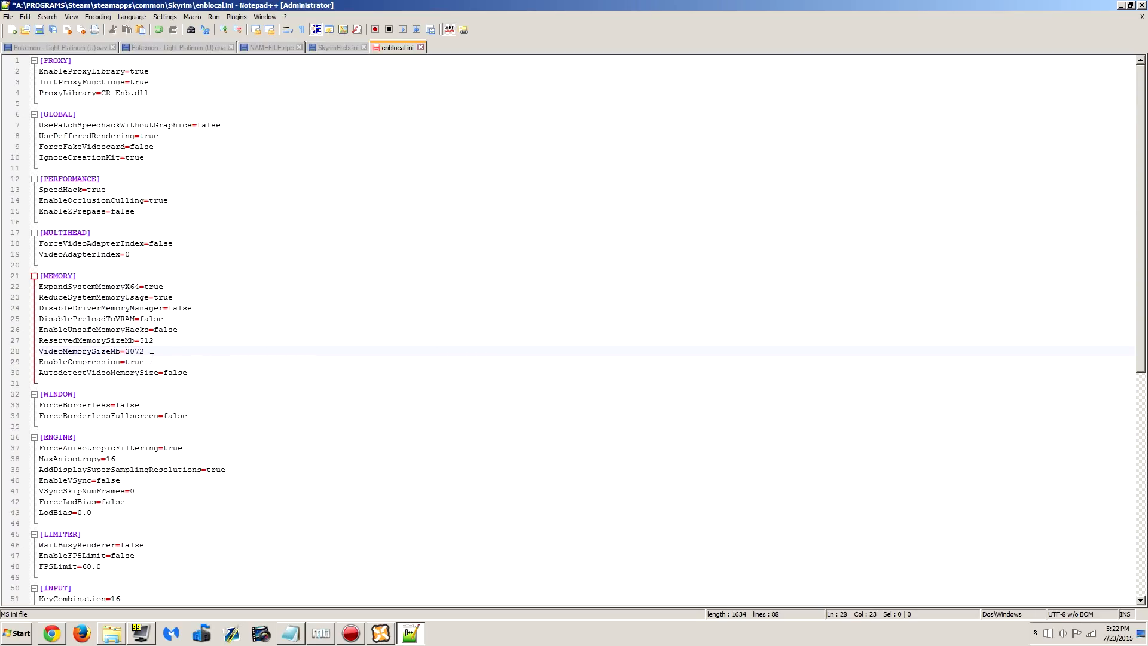
Save enblocal.ini and close Notepad++ to return to the Skyrim folder's file list
left_click(8, 16)
left_click(46, 61)
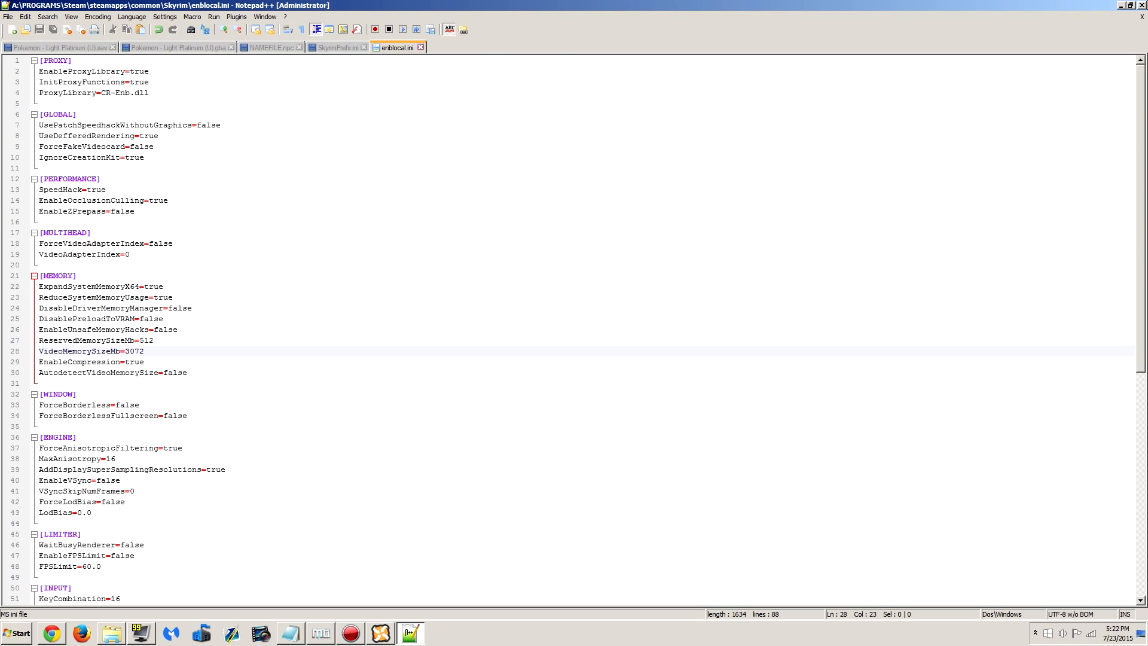
left_click(1141, 4)
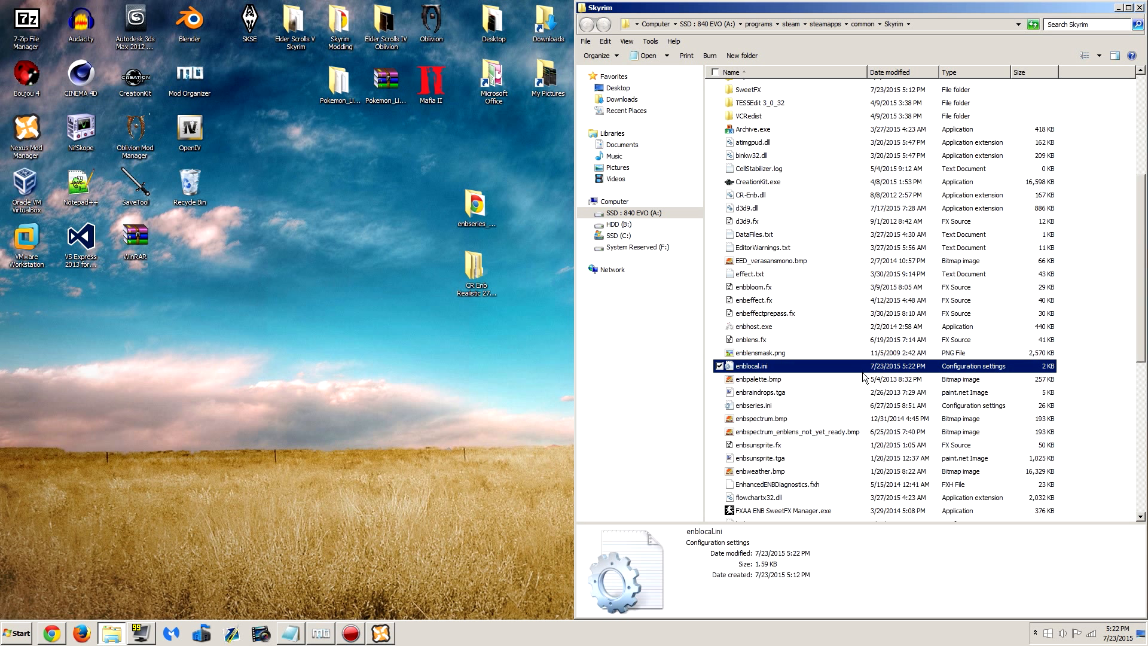
scroll(805, 263, "up", 6)
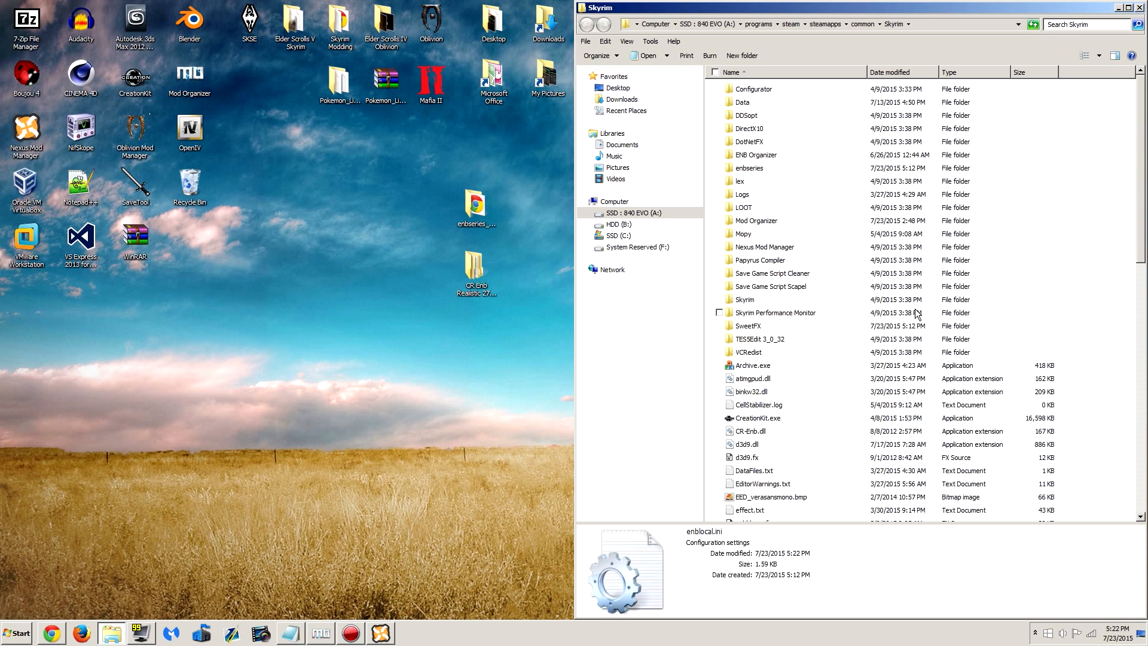
Launch SkyrimLauncher.exe from the Skyrim folder and open its graphics options
scroll(916, 312, "down", 6)
scroll(916, 312, "down", 2)
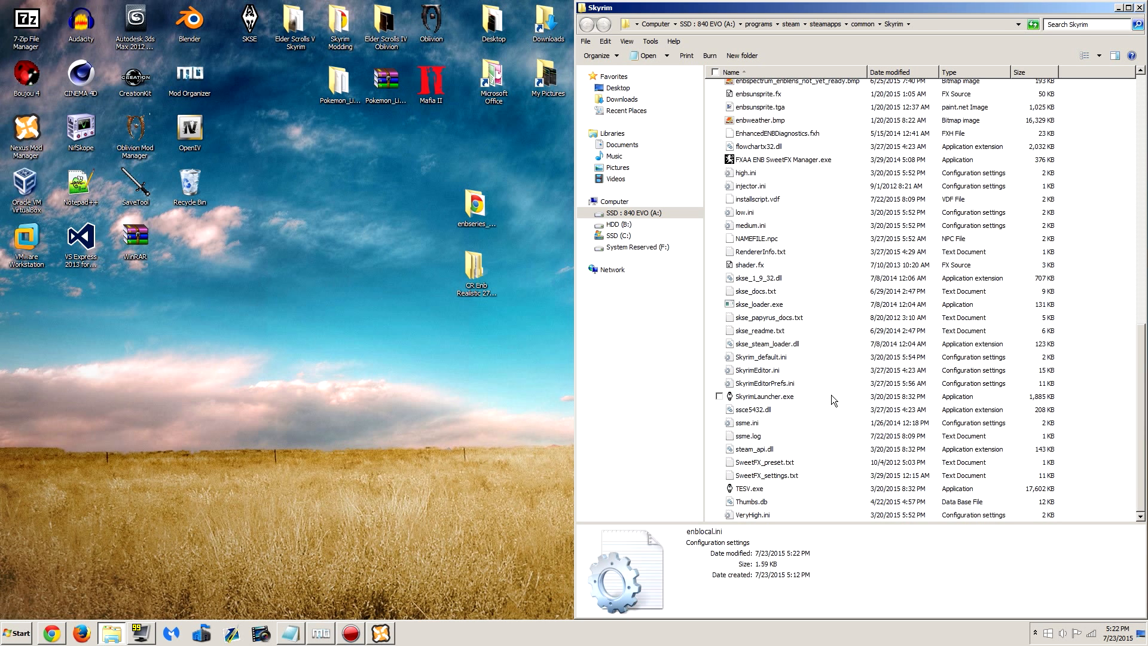
double_click(804, 397)
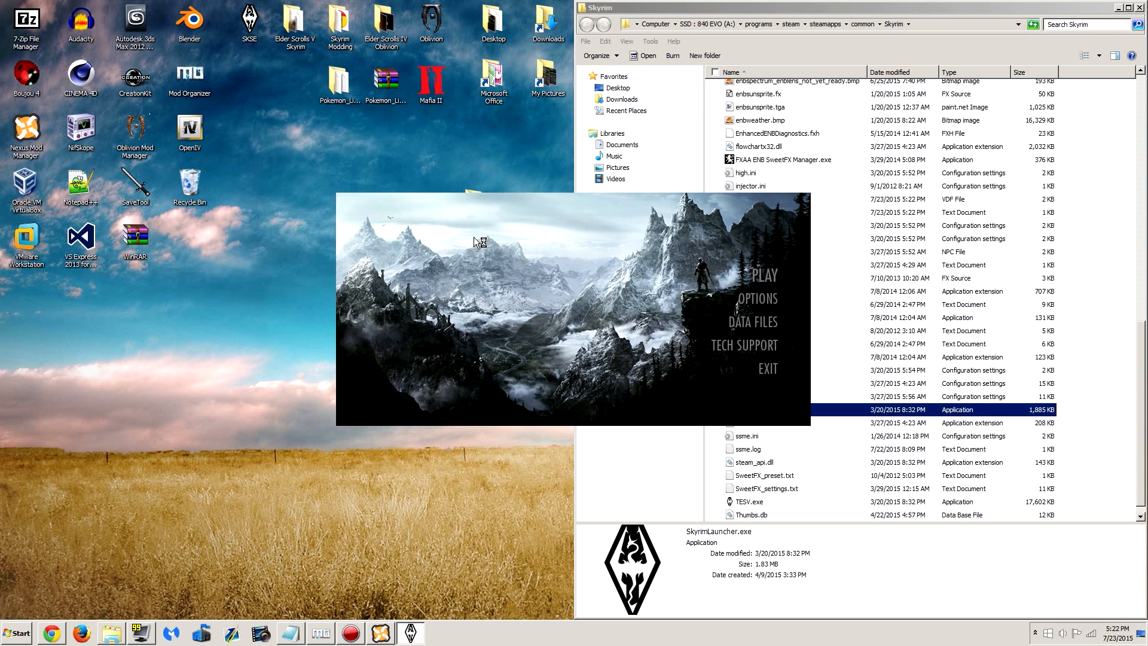
left_click(758, 299)
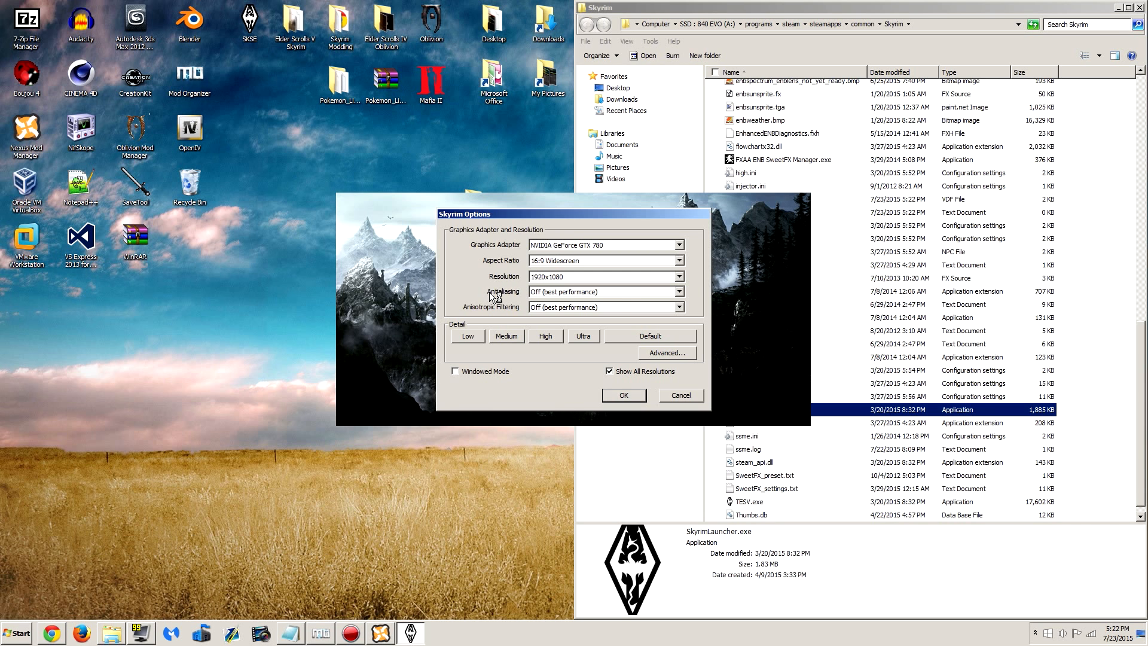
Check that Antialiasing and Anisotropic Filtering are both set to Off (best performance) in Skyrim Options
left_click(679, 292)
left_click(679, 292)
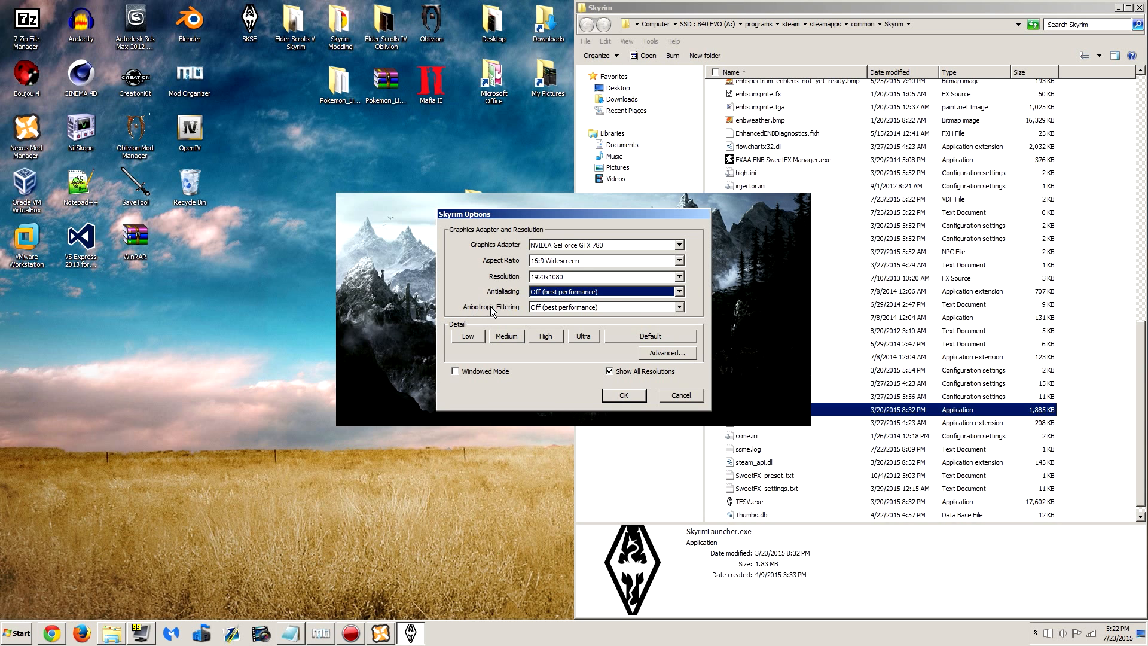
left_click(685, 311)
left_click(679, 307)
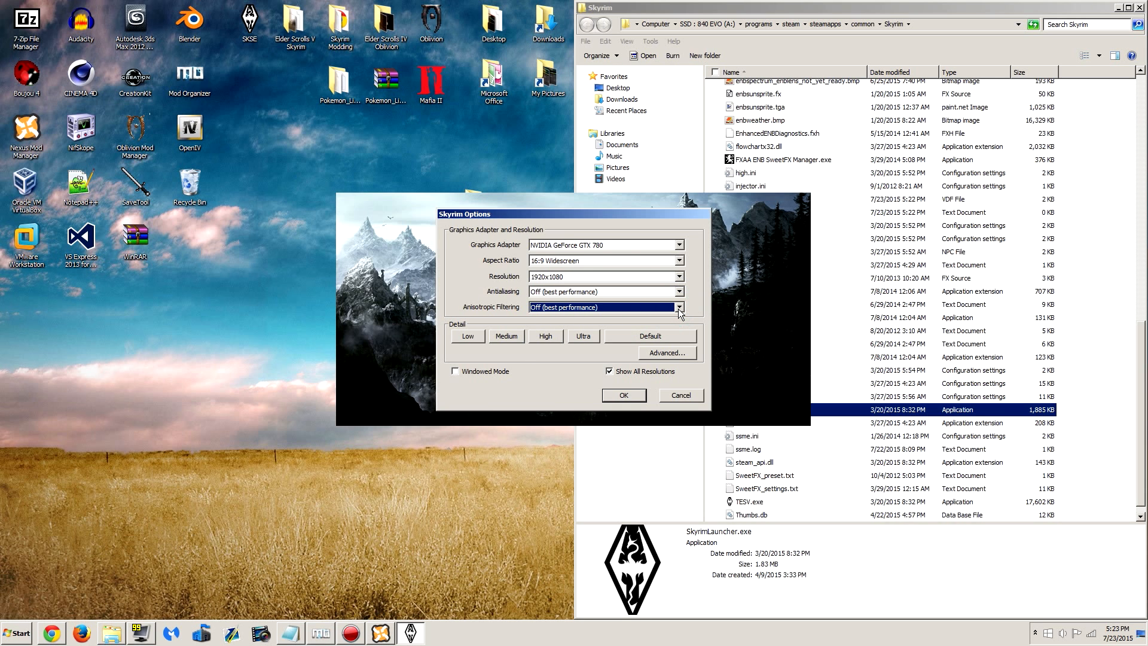
Try to open the launcher's advanced graphics options, then close the launcher and return to the start of the Skyrim folder's file list
left_click(665, 353)
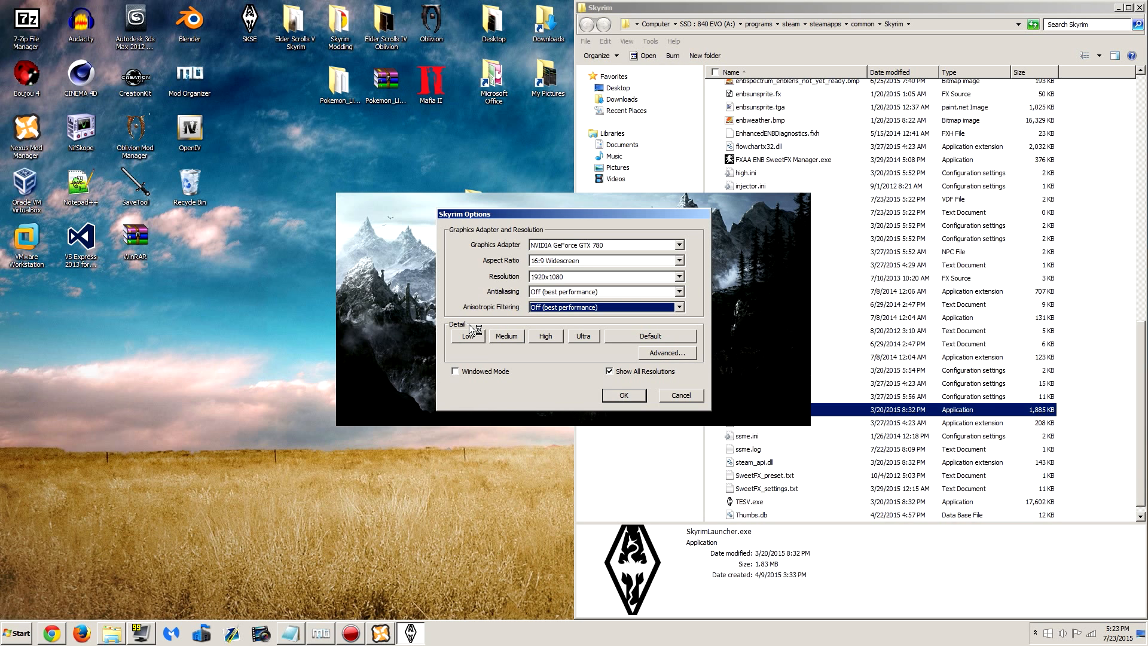
left_click(676, 349)
left_click_drag(424, 256, 606, 260)
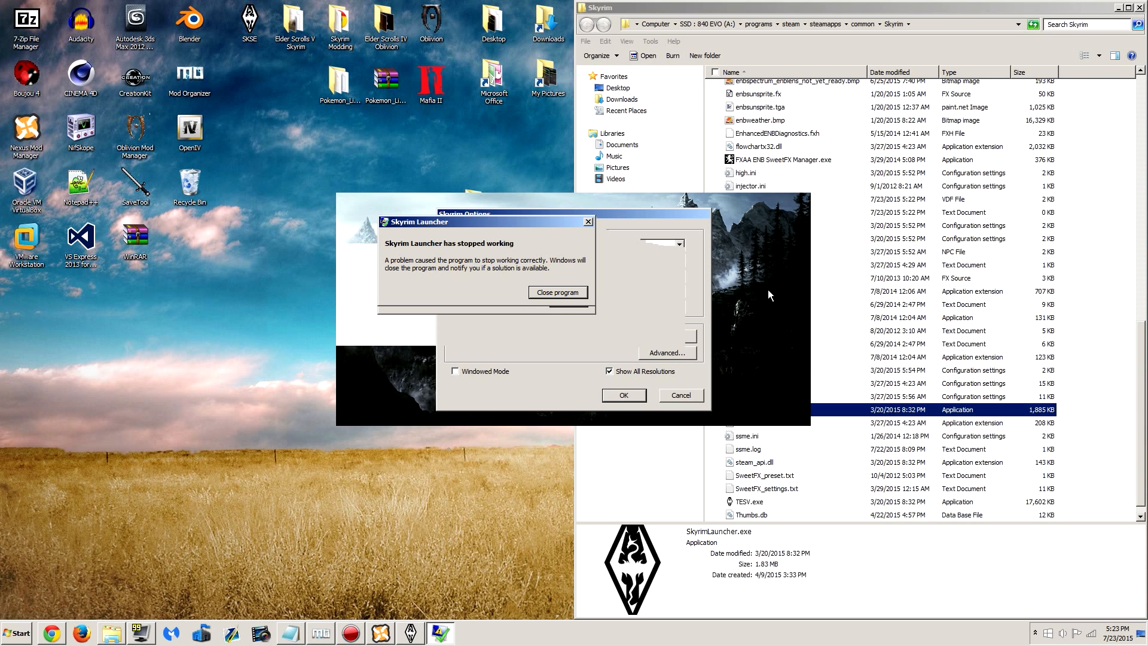
left_click(559, 293)
scroll(792, 407, "up", 11)
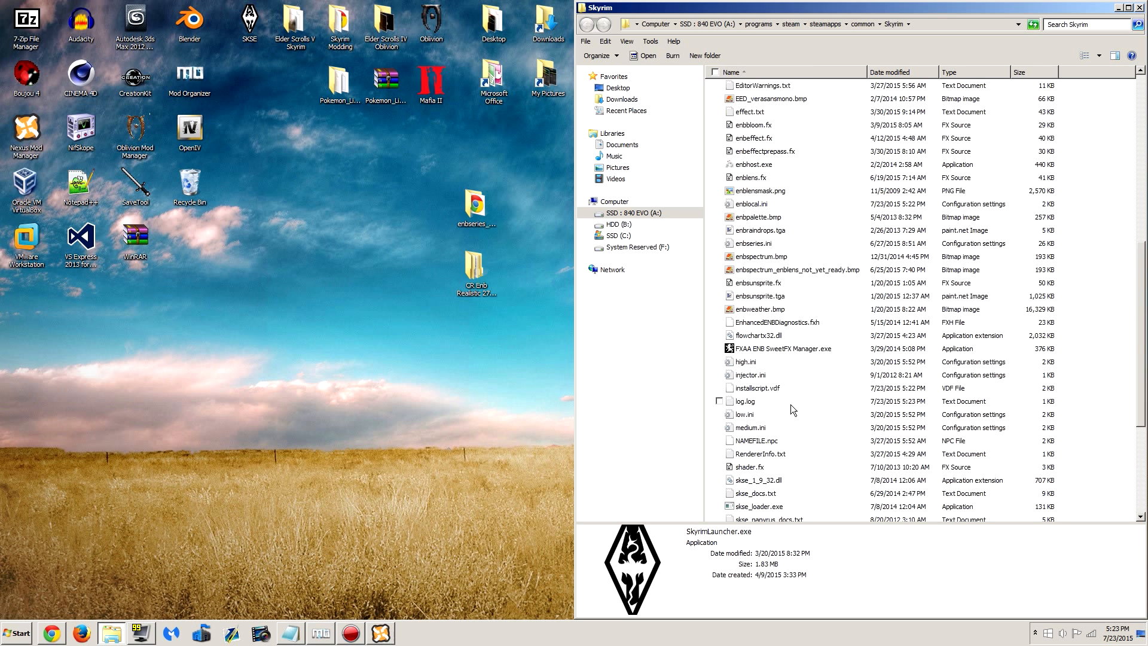
scroll(792, 407, "up", 4)
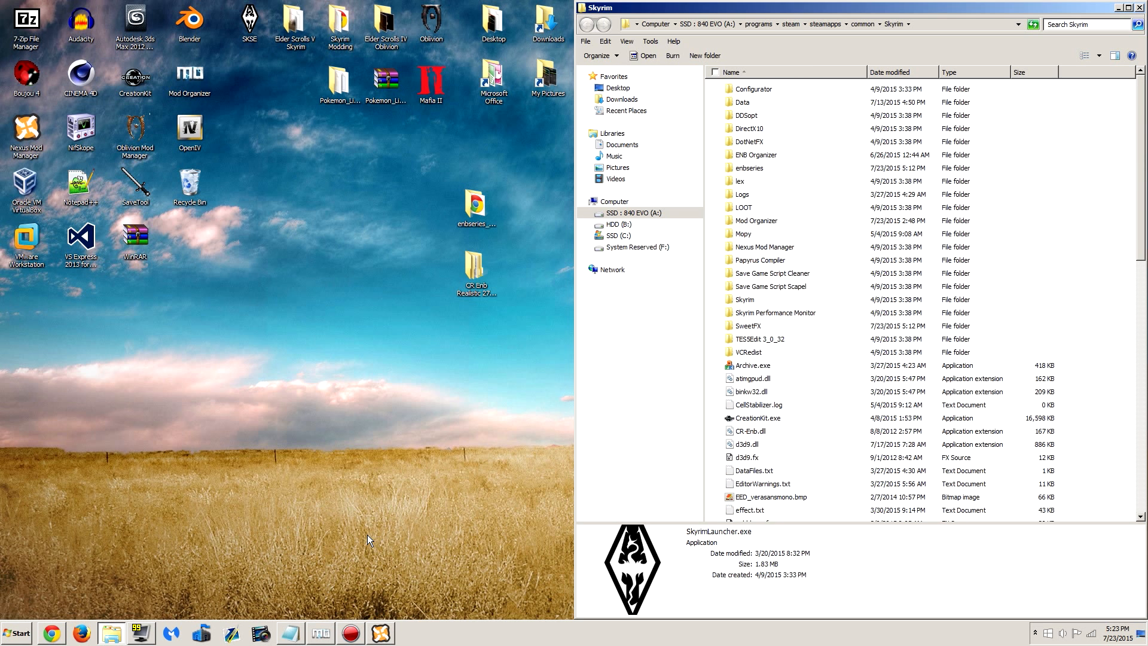
Switch to Mod Organizer and Nexus Mod Manager and show the plugin list in each
left_click(322, 633)
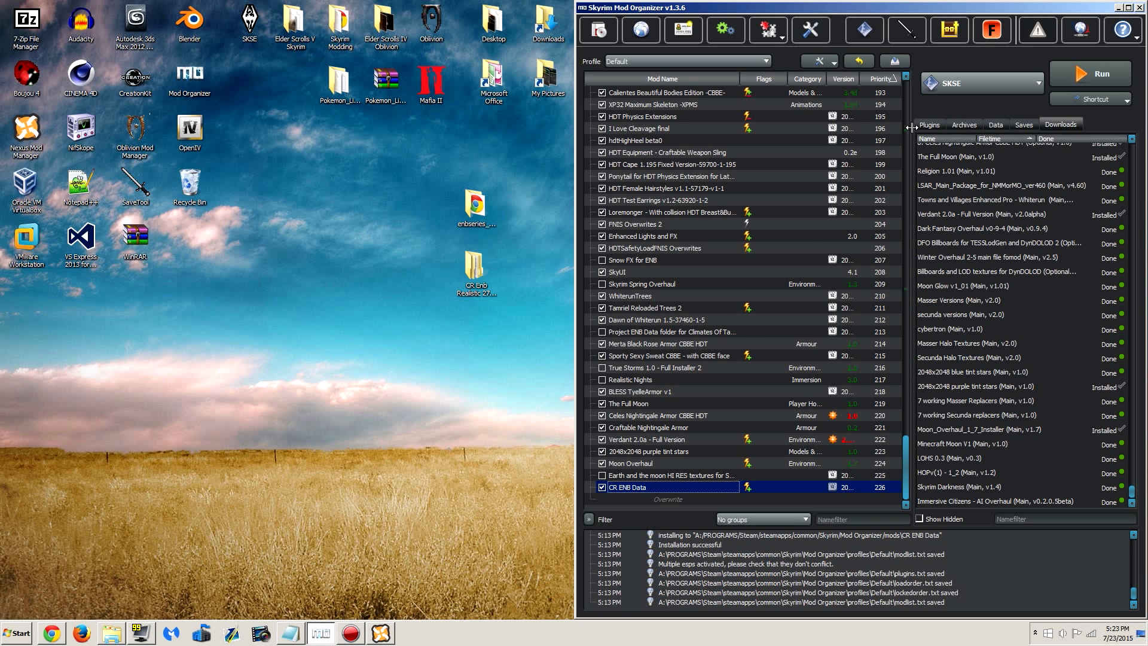
left_click(930, 125)
left_click(381, 634)
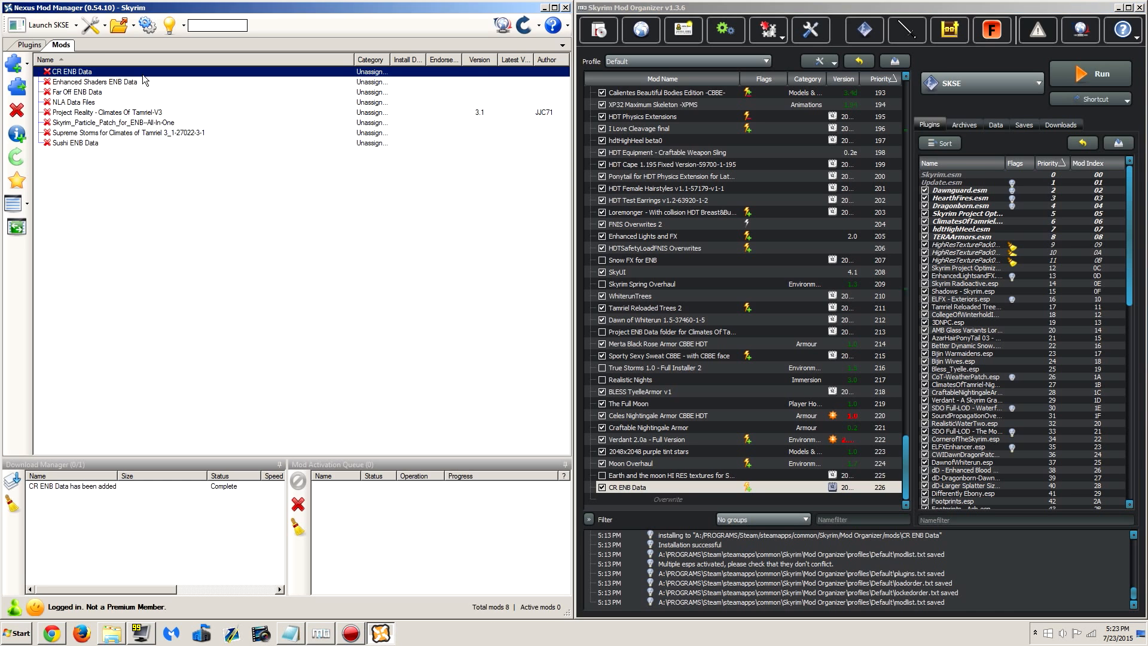
left_click(26, 46)
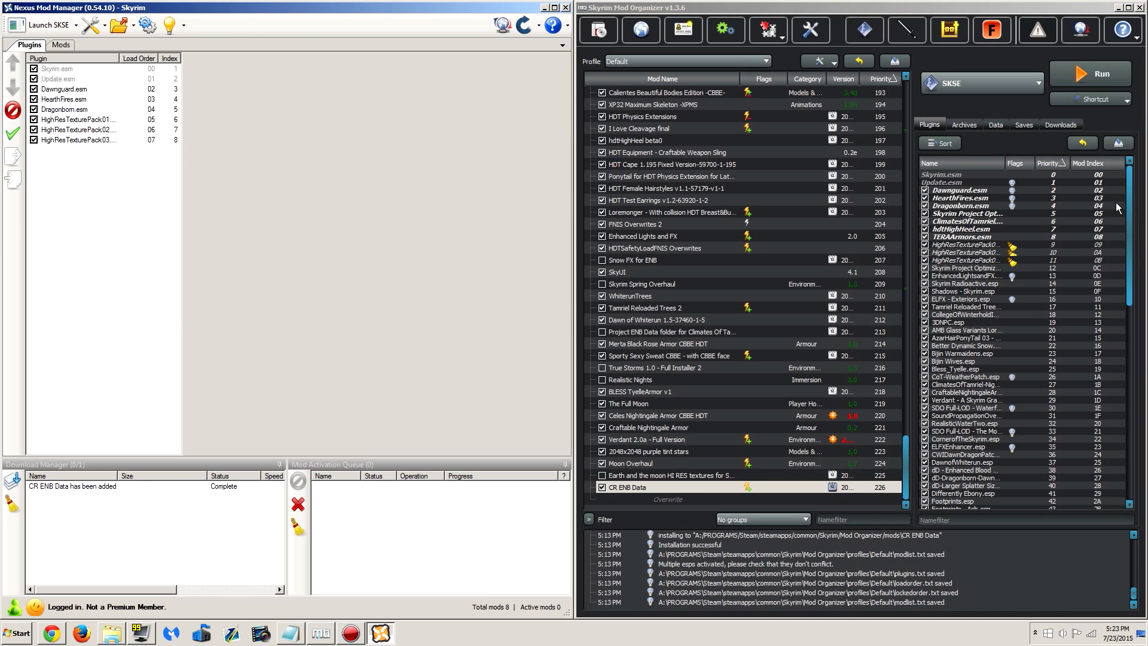
Review CR ENB Snow FX.esp, CR ENB.esp and Purewaters.esp in Mod Organizer's load order and sort the plugins automatically
left_click_drag(1130, 215, 1137, 424)
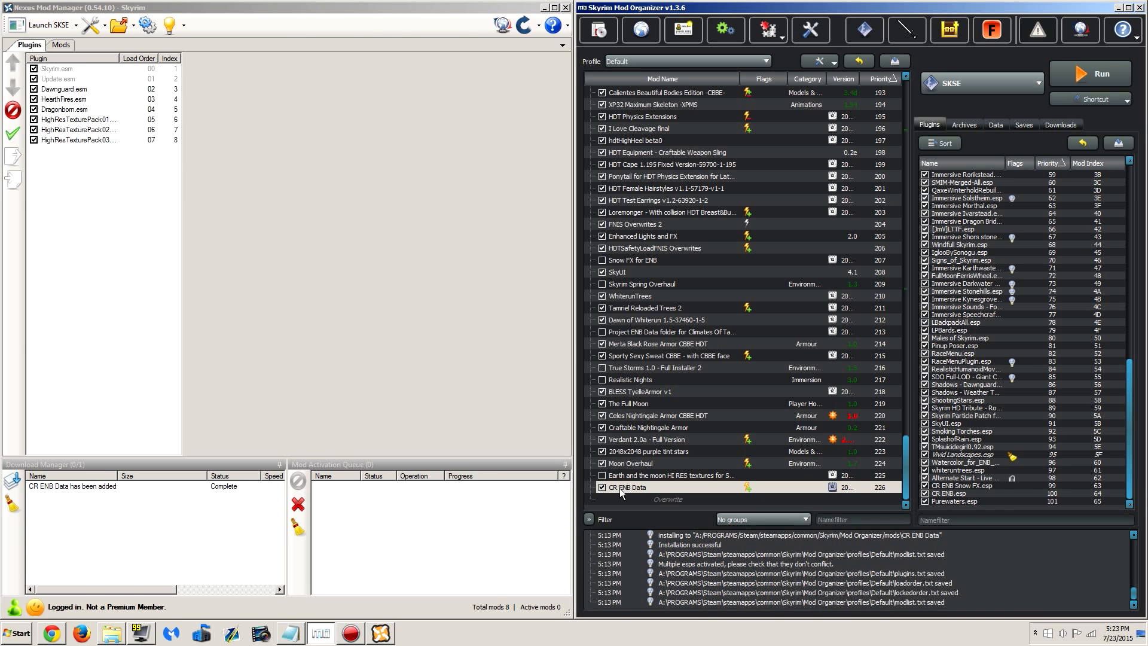
left_click(968, 486)
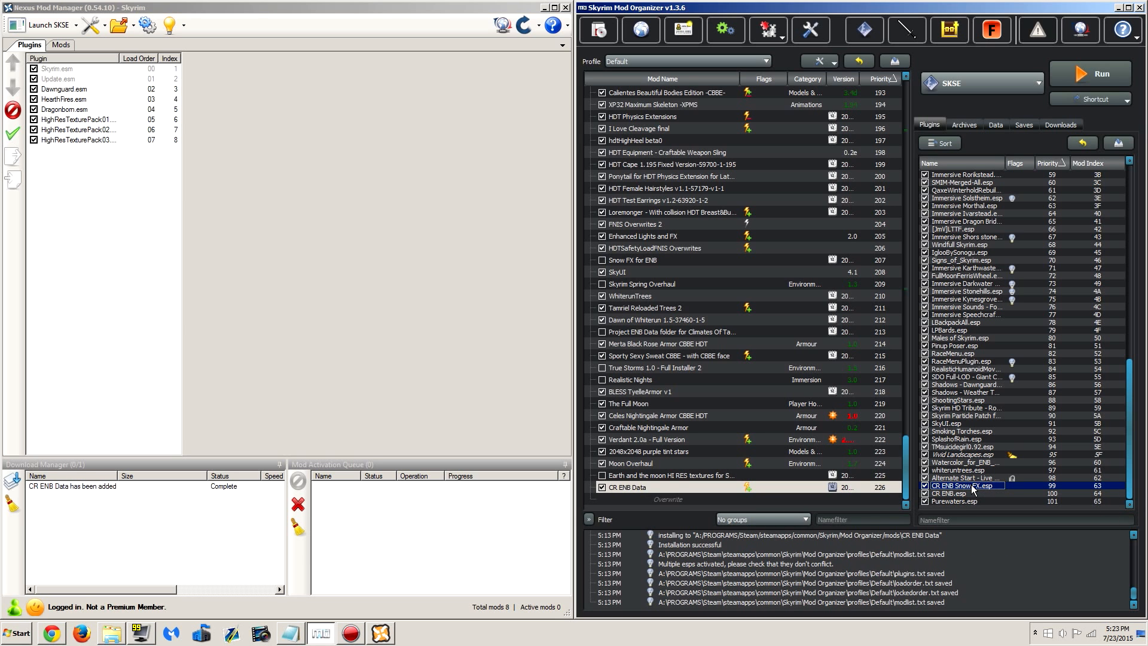
left_click(968, 494)
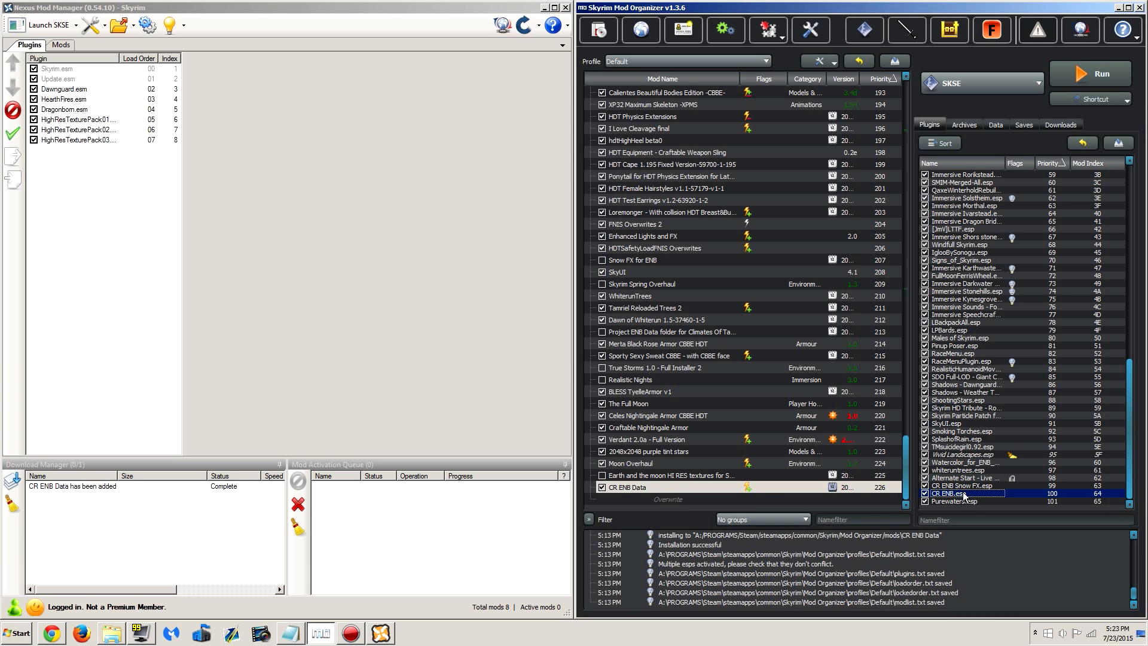
left_click(985, 501)
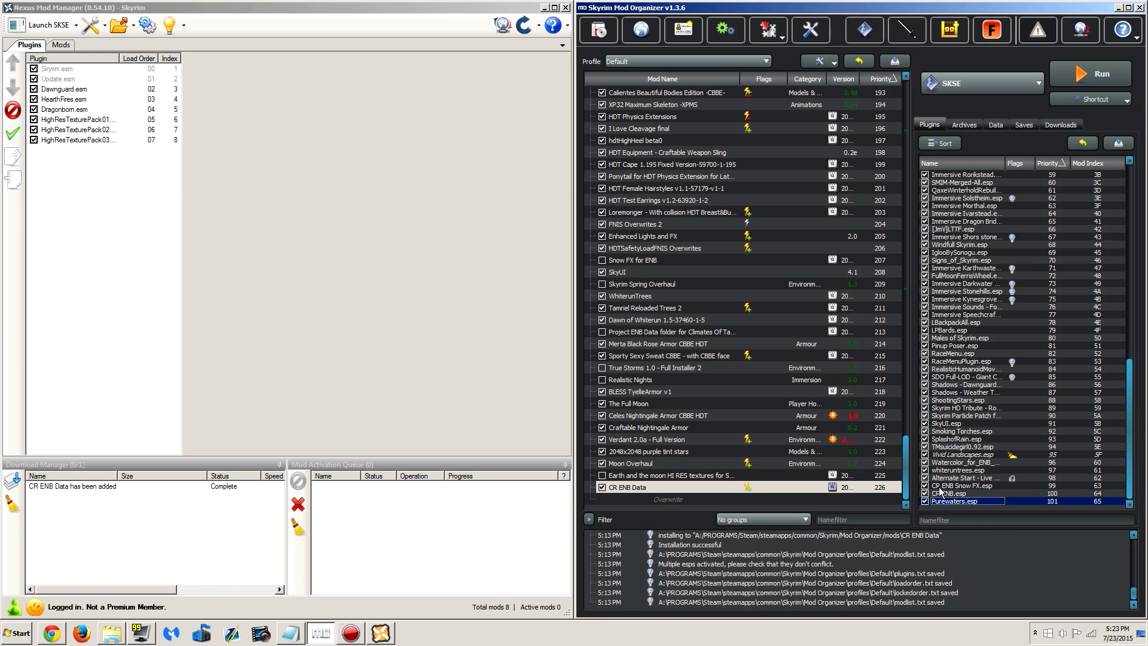
mouse_move(985, 261)
left_click(933, 143)
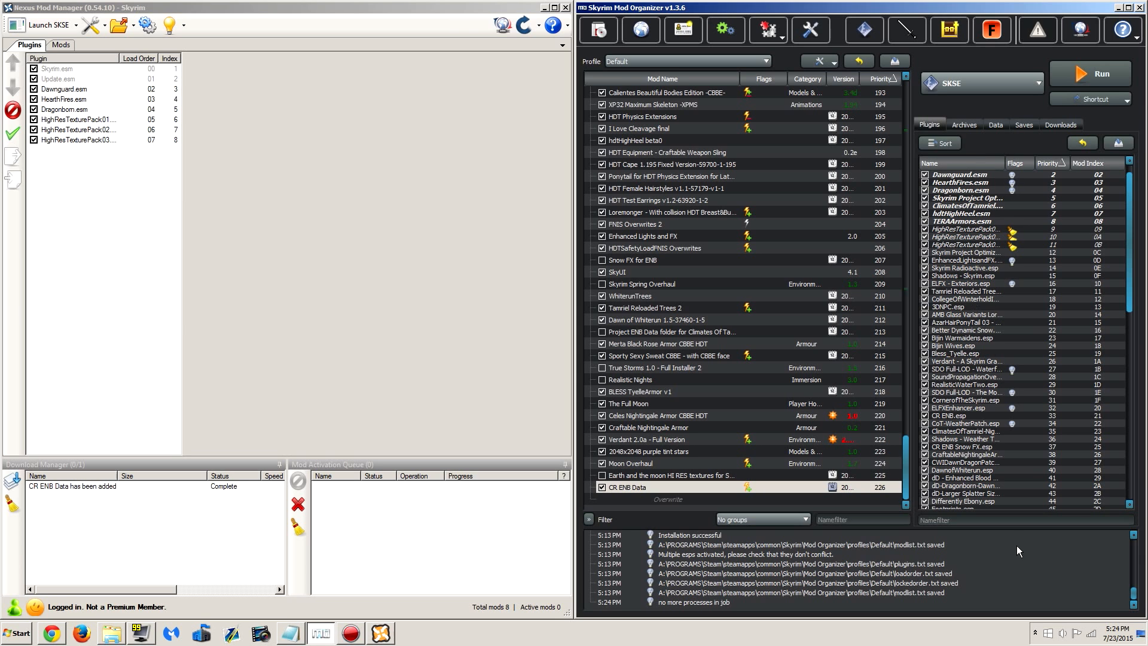
Minimize Nexus Mod Manager and run SKSE from Mod Organizer to start Skyrim
left_click(250, 12)
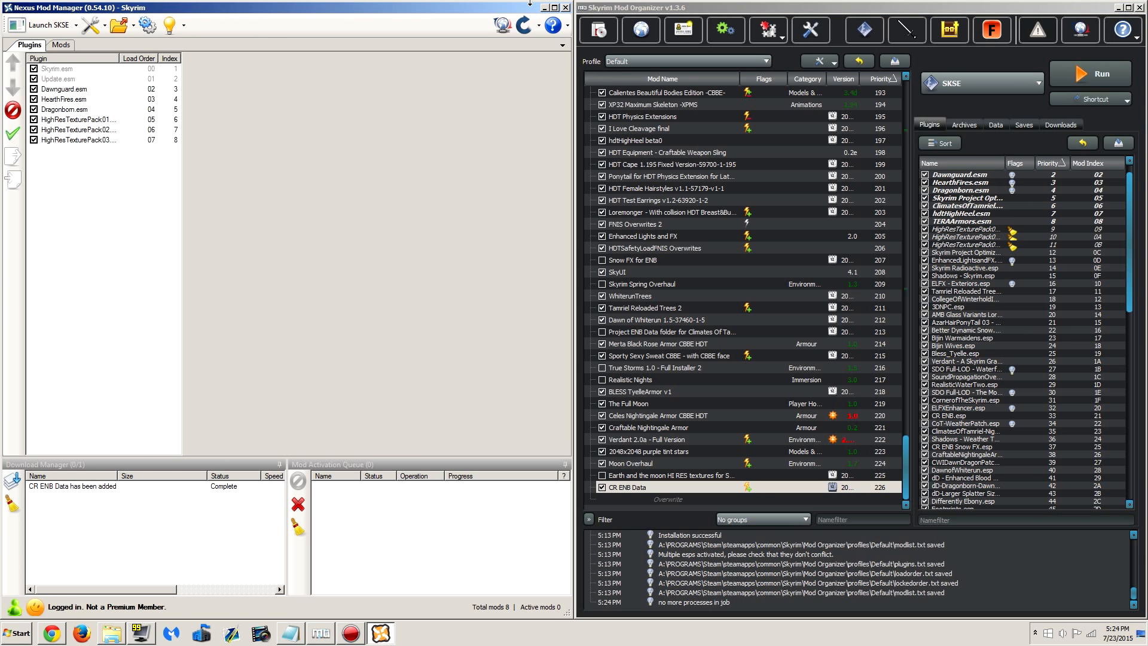
left_click(545, 7)
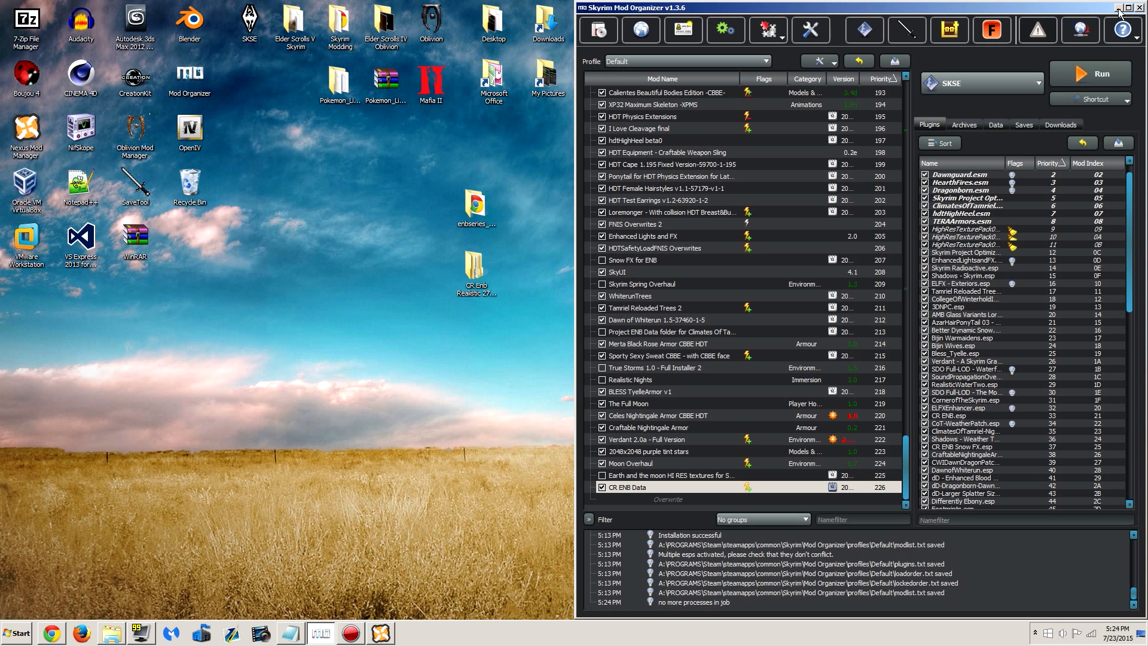
left_click(1079, 84)
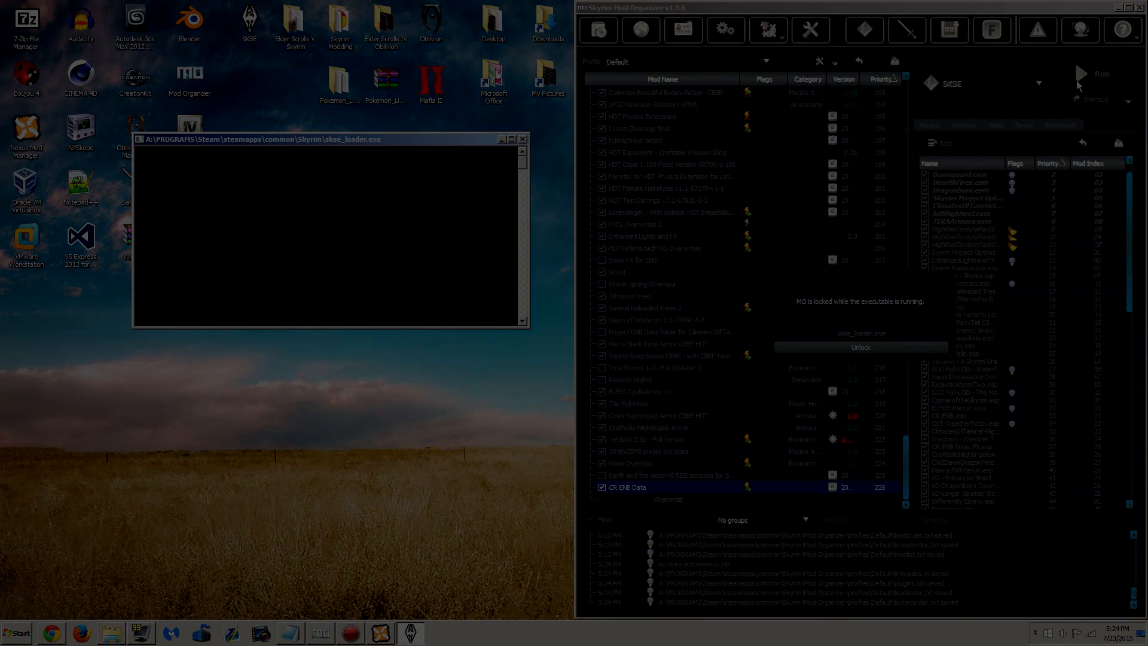